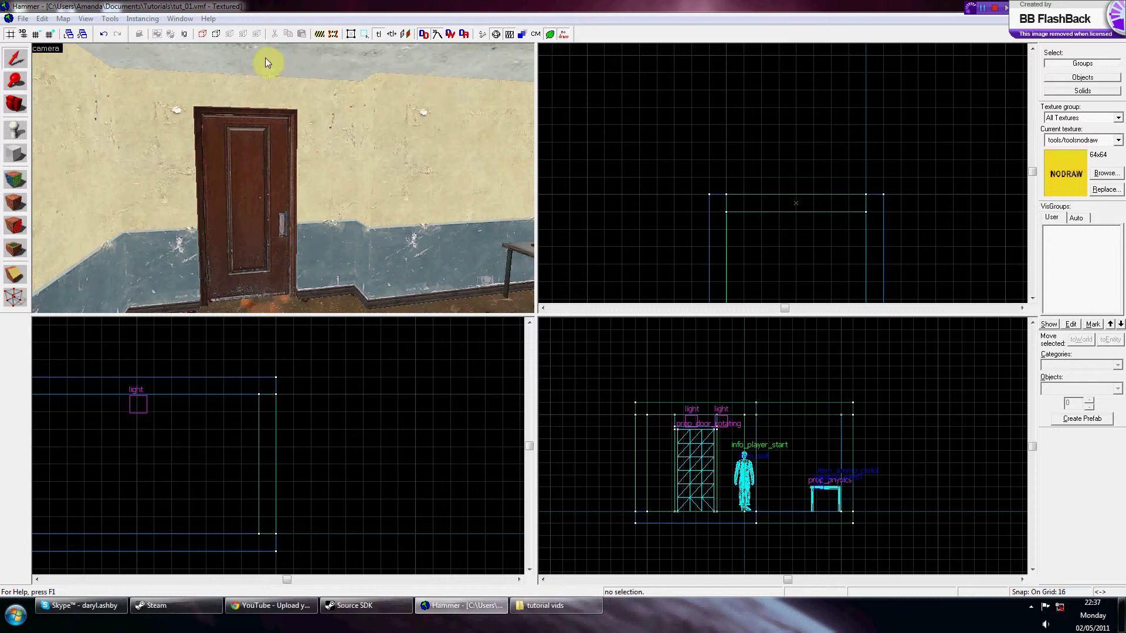
Shorten the ceiling block above the door room from its far end to a length of 160 units
key(z)
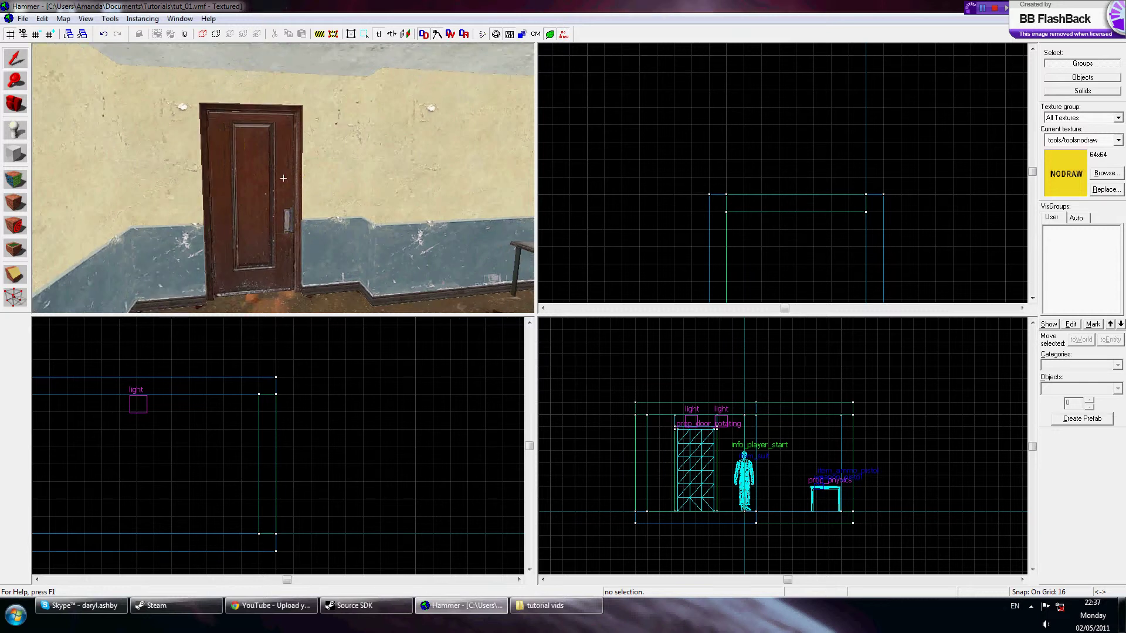
key(w)
key(w)
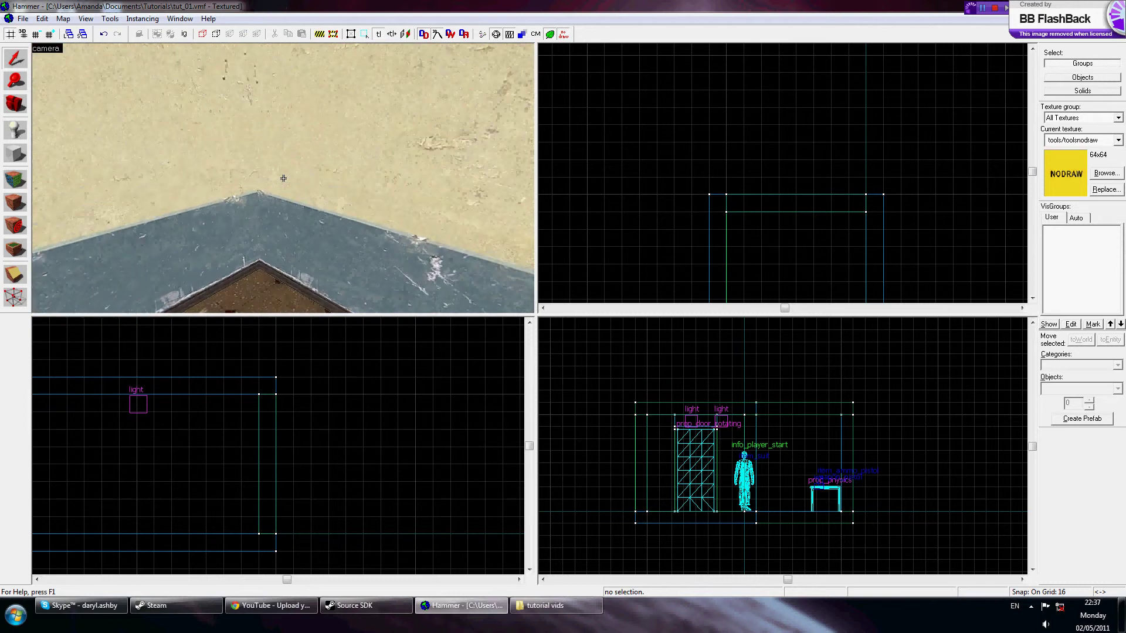
mouse_move(283, 178)
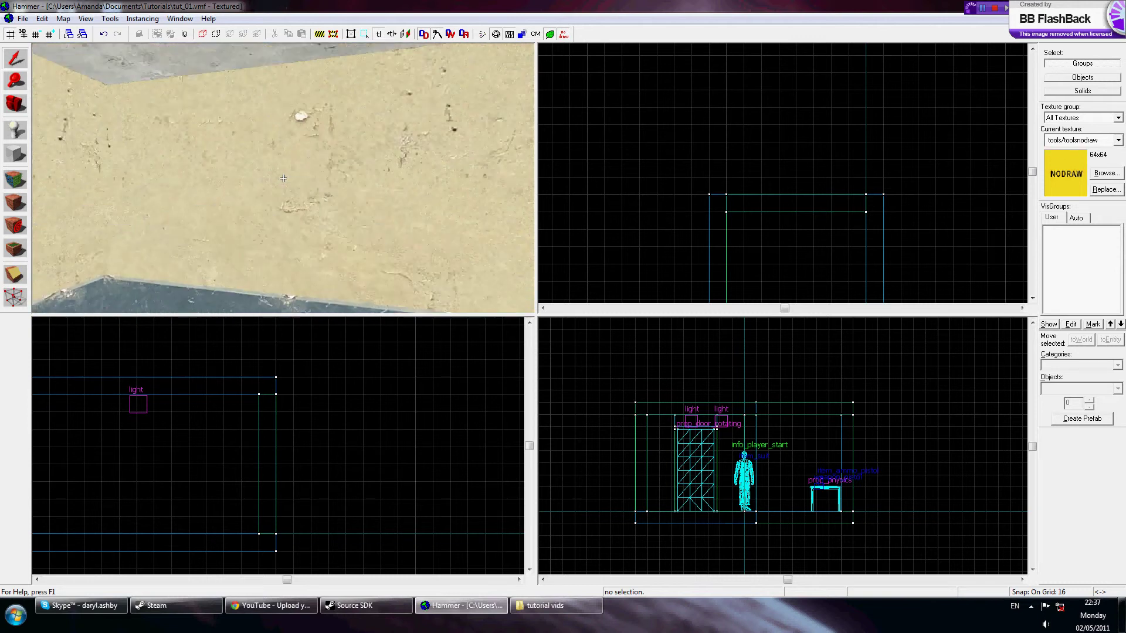
key(w)
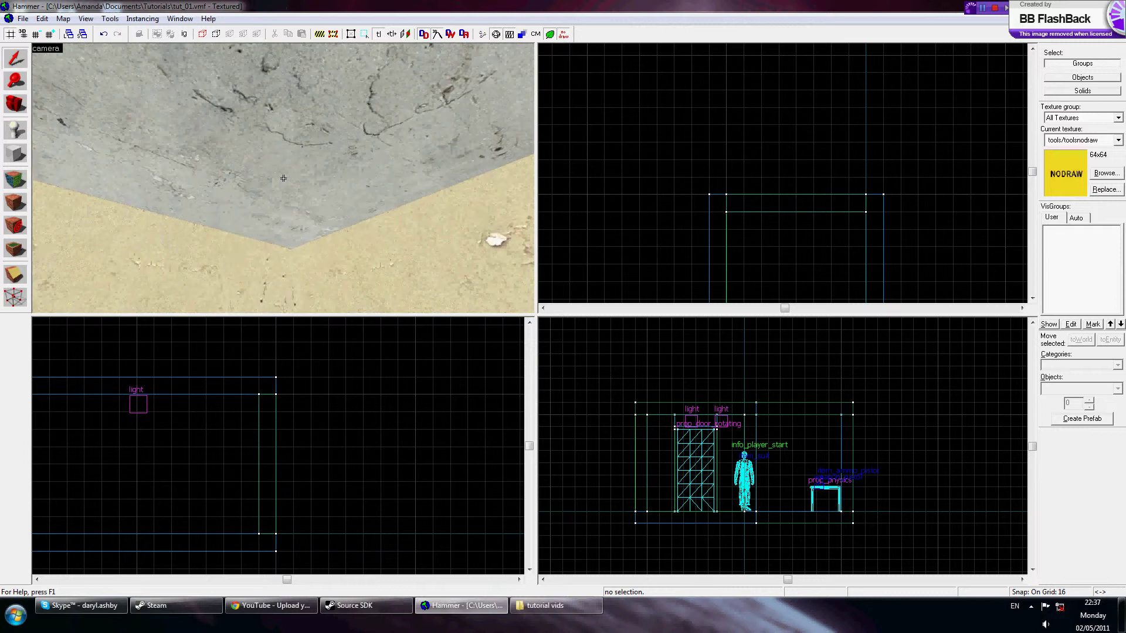
click(335, 163)
scroll(727, 120, down, 2)
scroll(731, 133, up, 4)
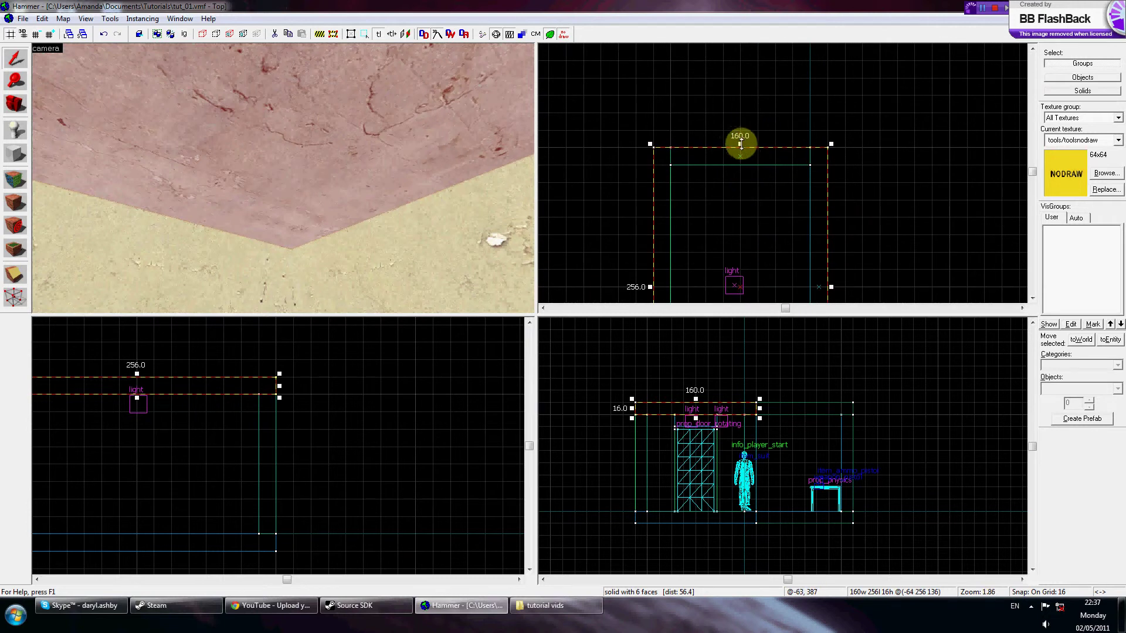
mouse_move(741, 144)
mouse_down()
mouse_move(729, 311)
mouse_move(737, 124)
mouse_up()
Widen the ceiling opening by reducing the ceiling block's length to 144 units
click(338, 187)
key(z)
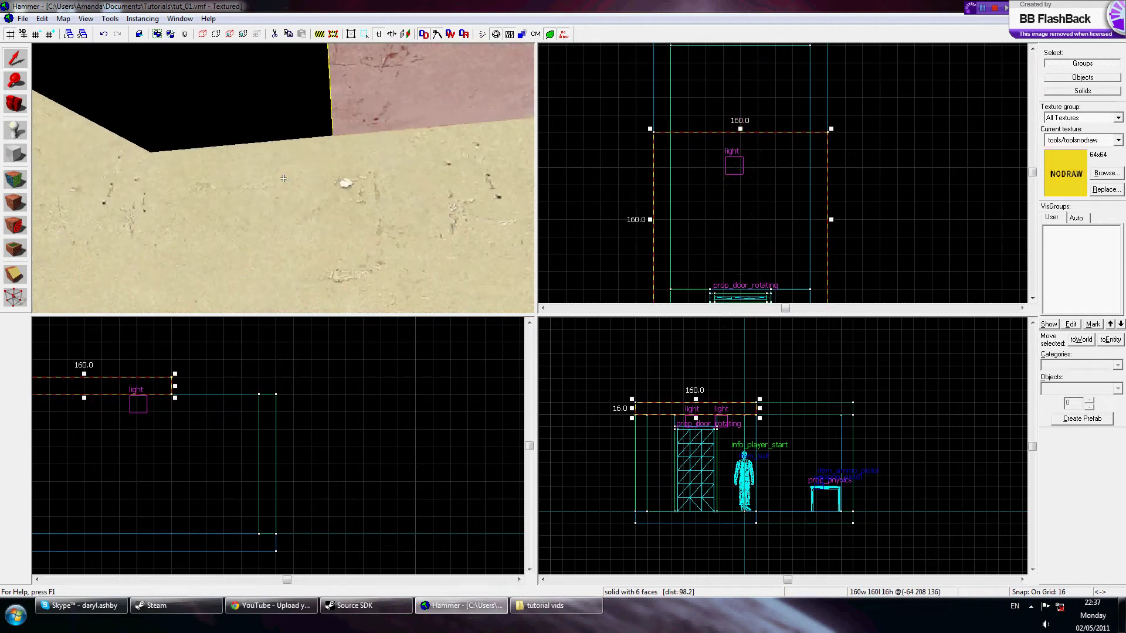
key(w)
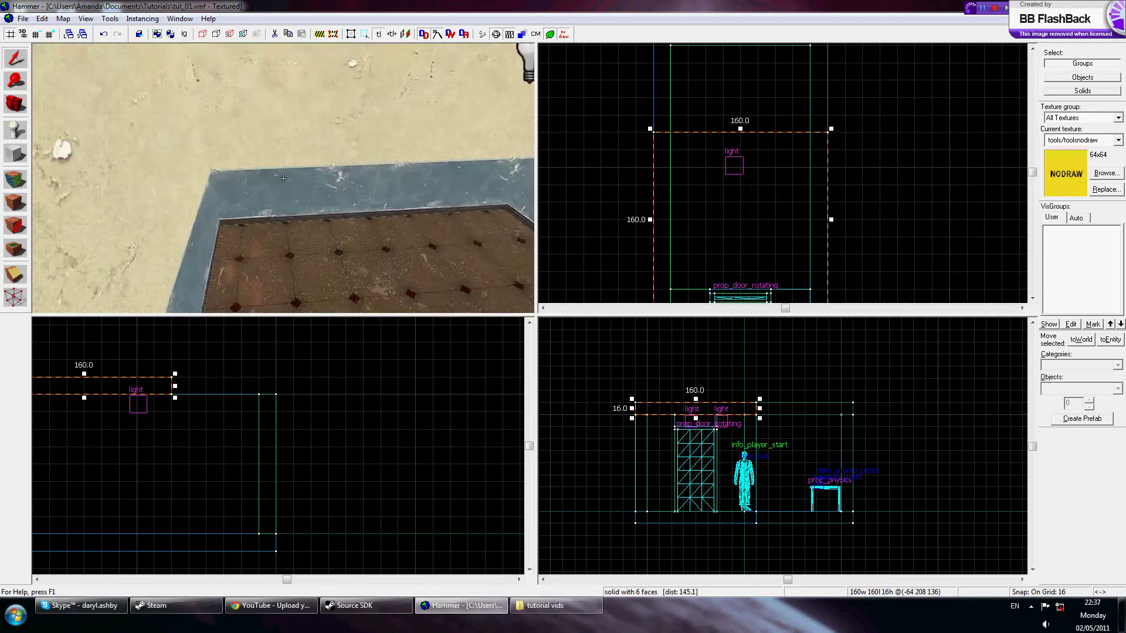
key(s)
key(w)
key(s)
key(z)
click(389, 154)
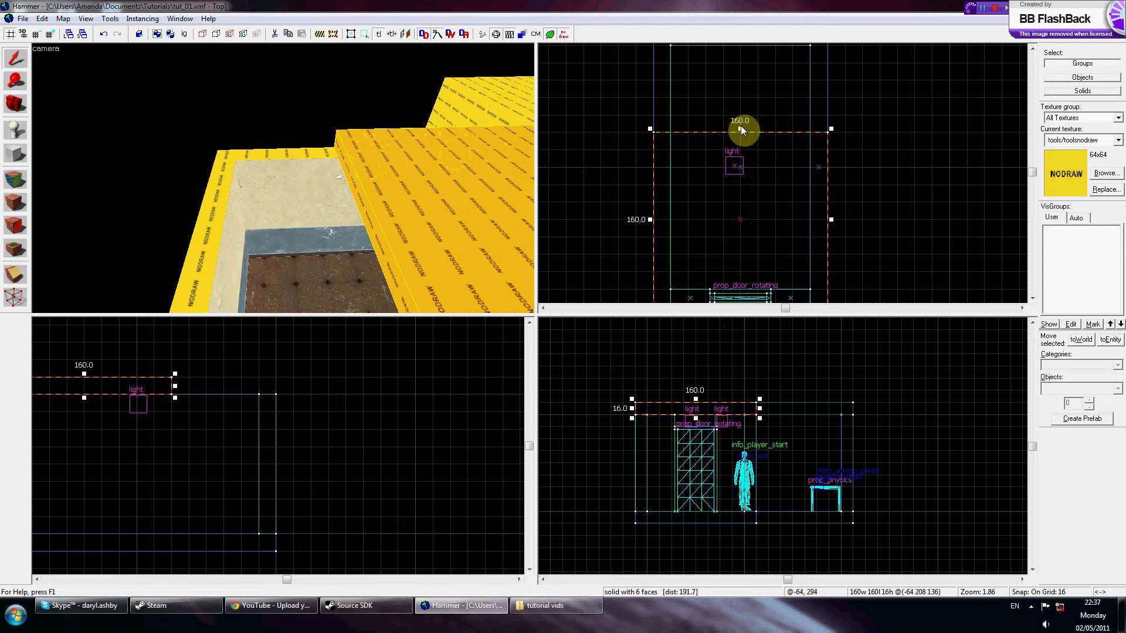
drag(738, 127, 739, 146)
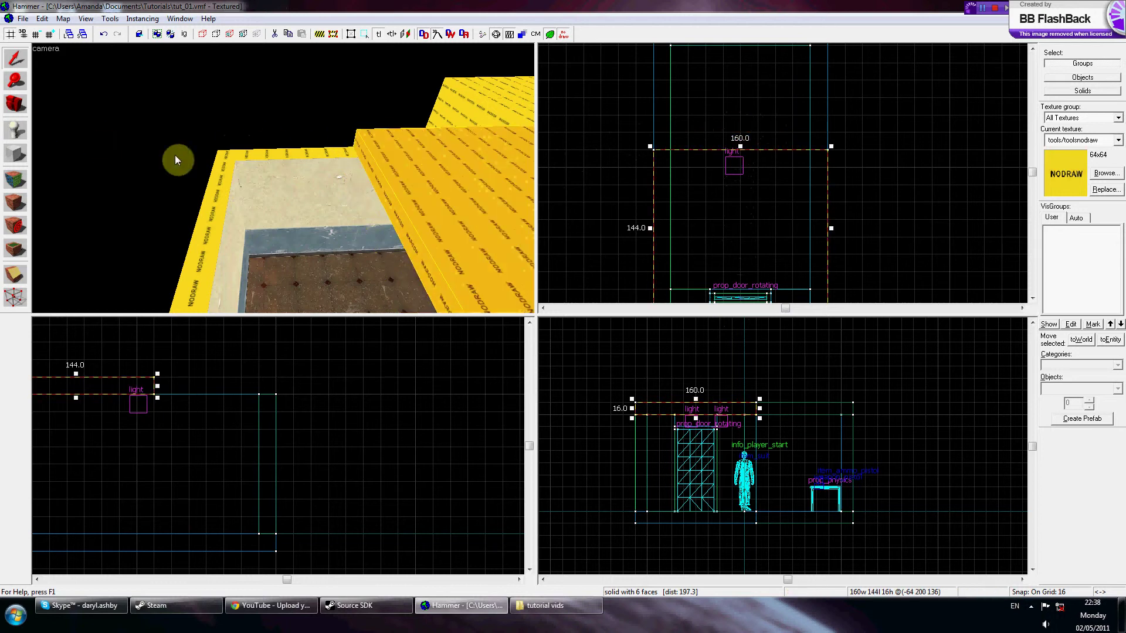
Duplicate the 128-unit-high end wall beside the ceiling opening and stack the copy directly on top of it
click(205, 192)
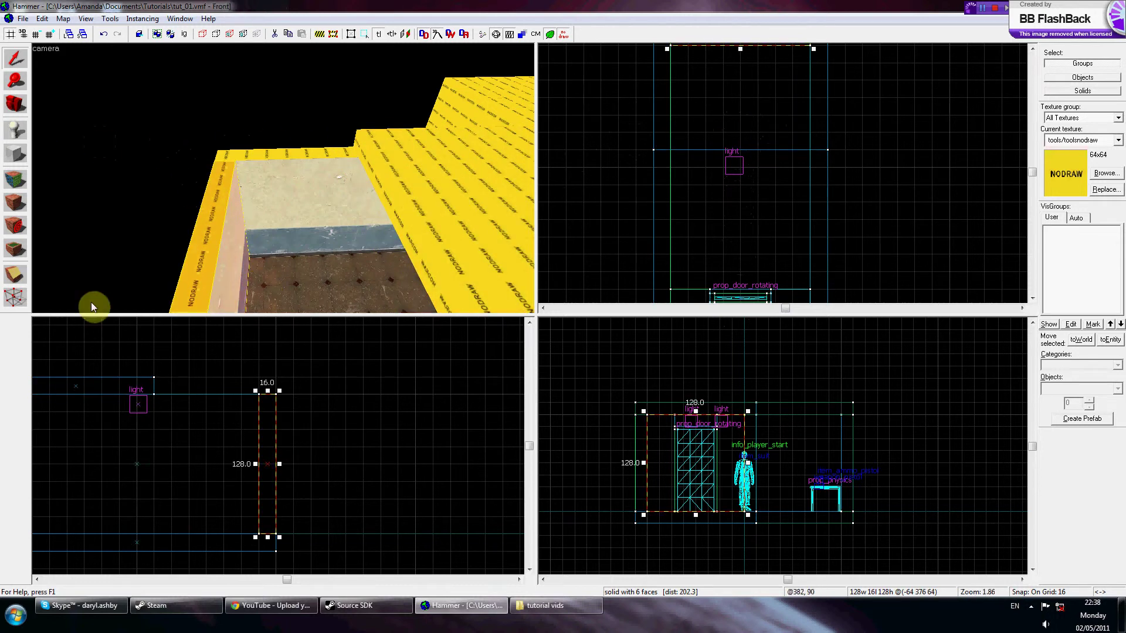
mouse_move(267, 464)
mouse_down()
mouse_move(299, 385)
mouse_move(261, 319)
mouse_move(266, 334)
mouse_up()
click(15, 202)
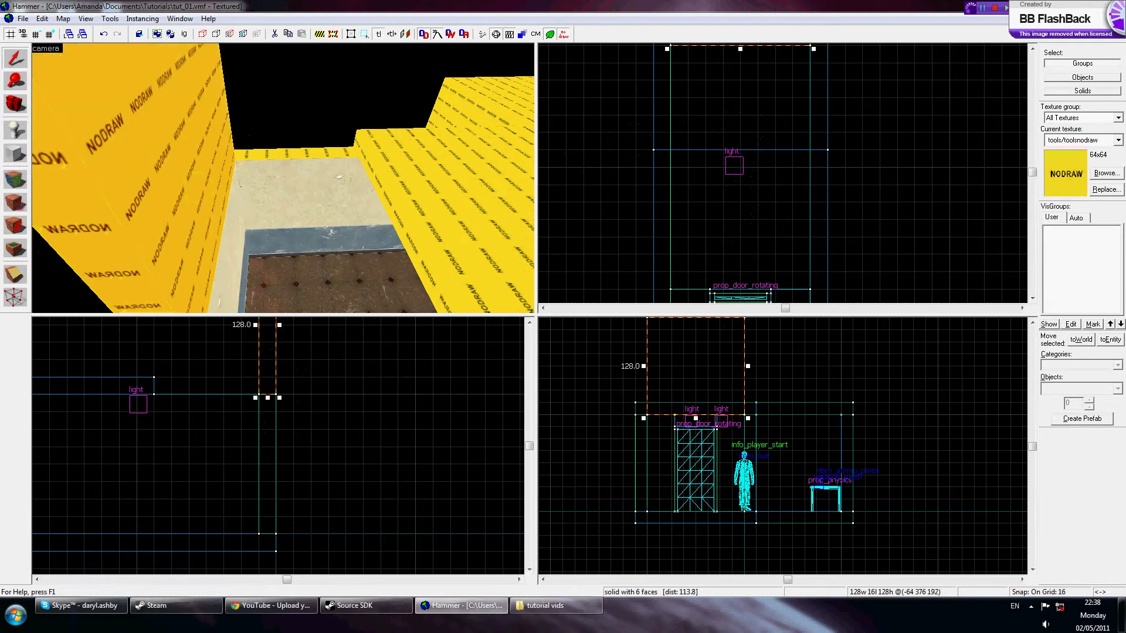
key(z)
key(s)
key(z)
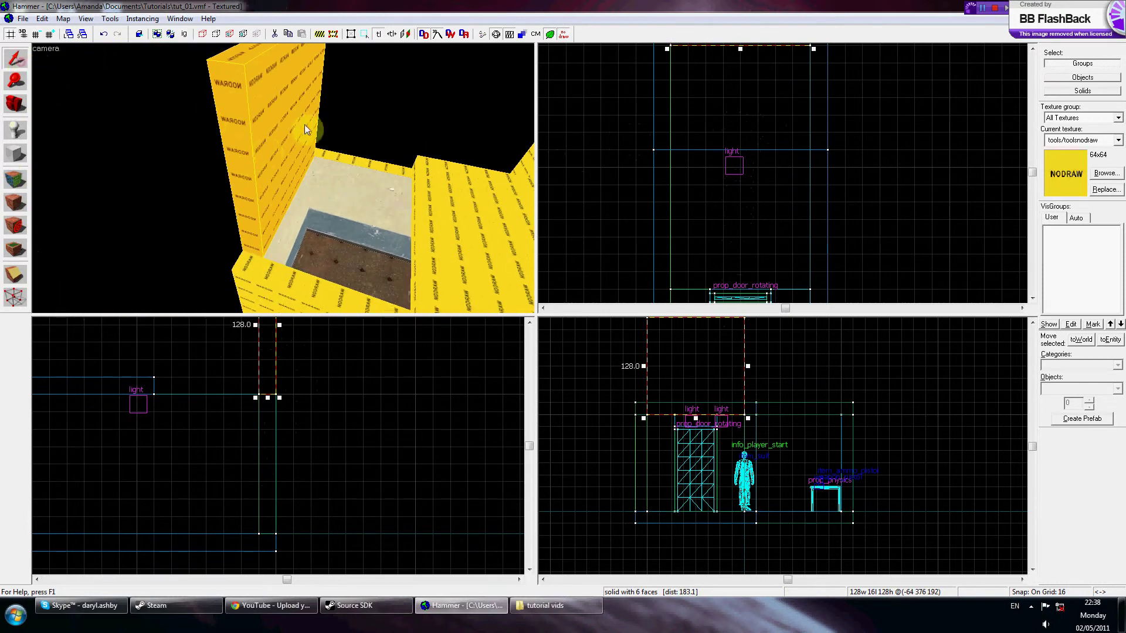
Create a 16-unit-thick NODRAW side wall above the ceiling opening, along the side running from the raised end wall
click(17, 151)
scroll(713, 139, down, 3)
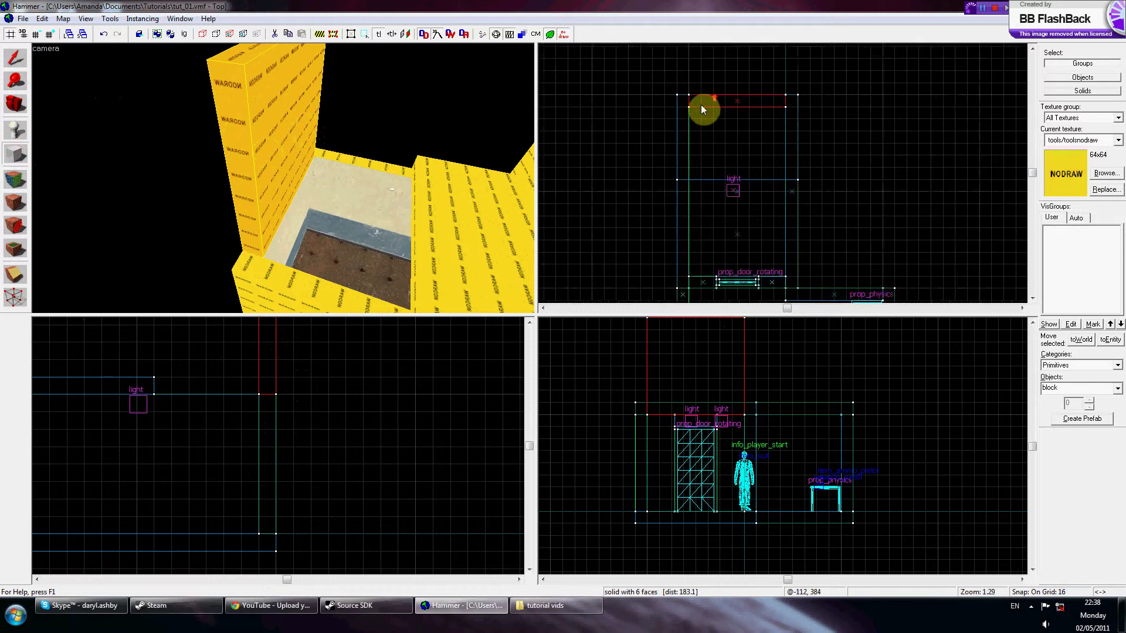
mouse_move(672, 101)
mouse_down()
mouse_move(695, 188)
mouse_move(684, 195)
mouse_move(815, 215)
mouse_up()
key(Return)
Create a 160 × 16 × 112 NODRAW cross wall standing on the edge of the shortened ceiling block
scroll(226, 414, down, 4)
scroll(204, 397, up, 4)
drag(181, 429, 181, 407)
key(Return)
key(w)
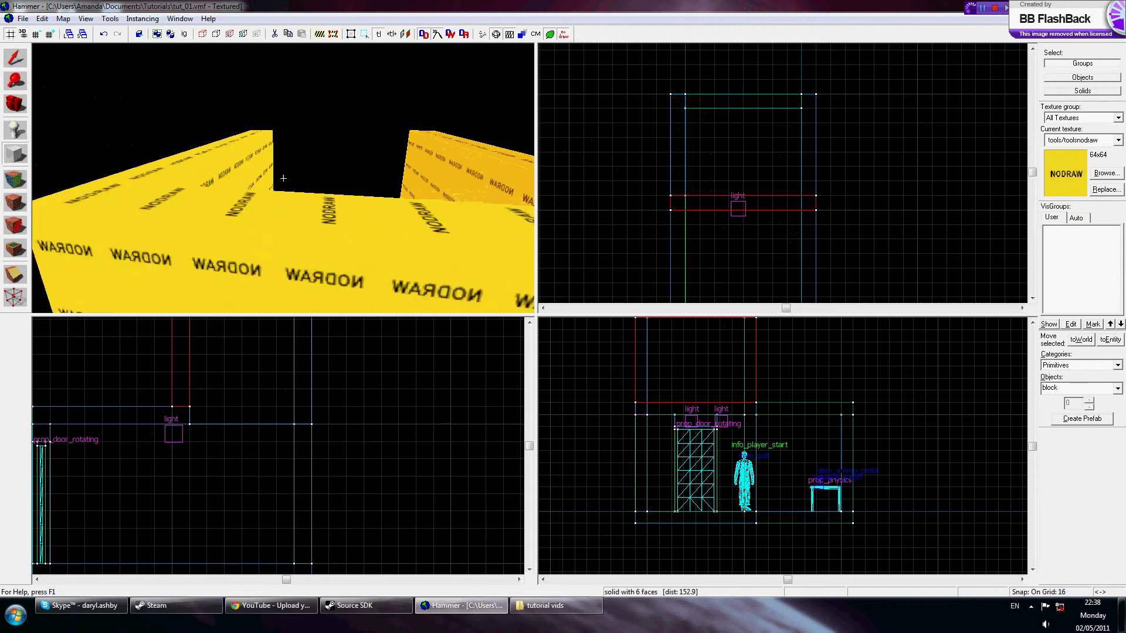
Extend the upper end wall over the open side to a width of 144 units
key(z)
click(19, 57)
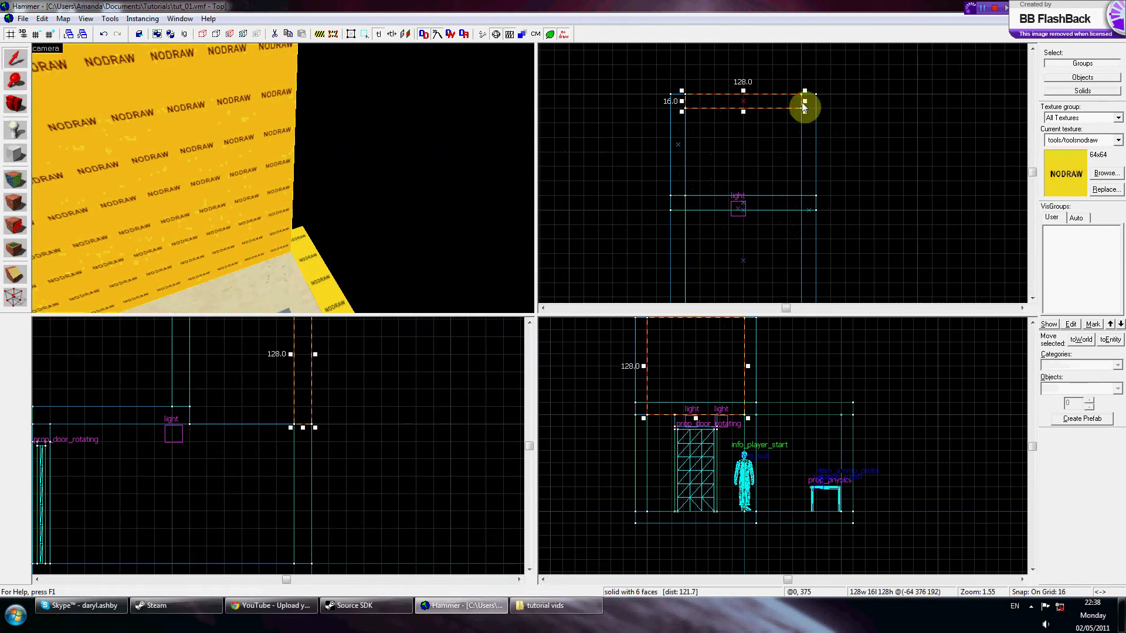
drag(804, 102, 815, 104)
Create a 144 × 128 × 16 NODRAW floor block beyond the shaft's open side and lower it by 16 units
click(314, 276)
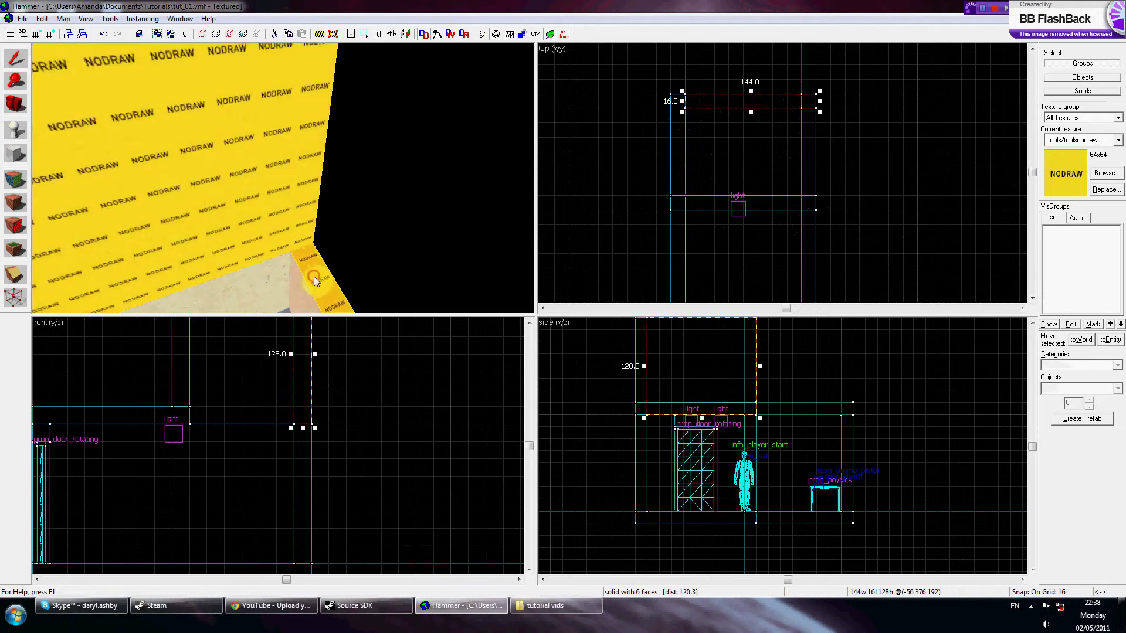
click(18, 155)
click(629, 140)
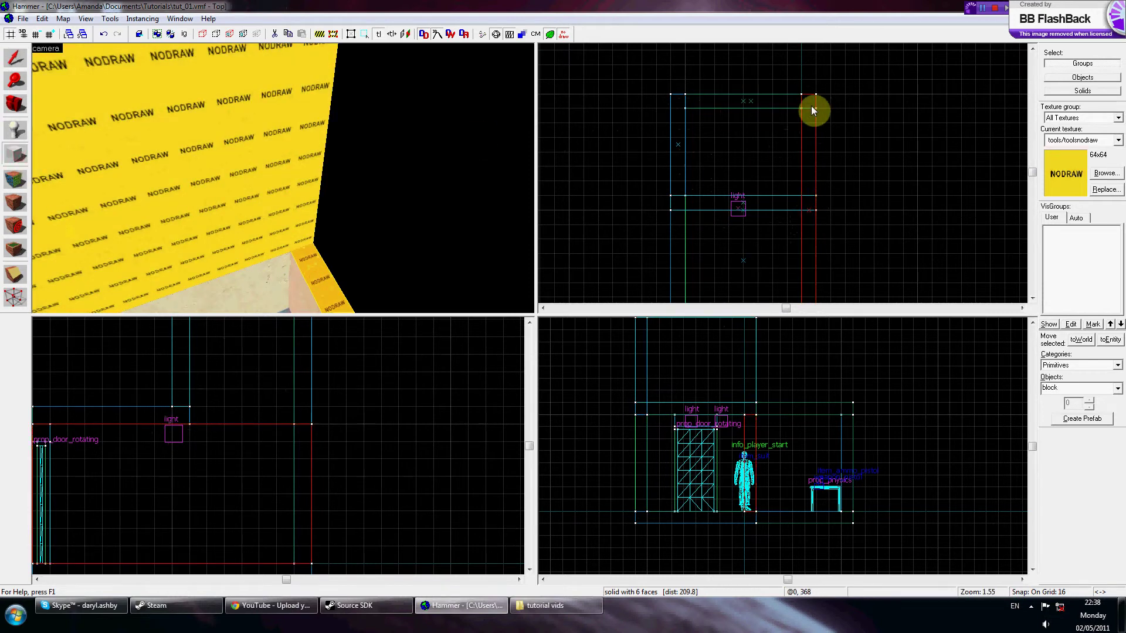
drag(819, 102, 955, 214)
drag(789, 444, 787, 429)
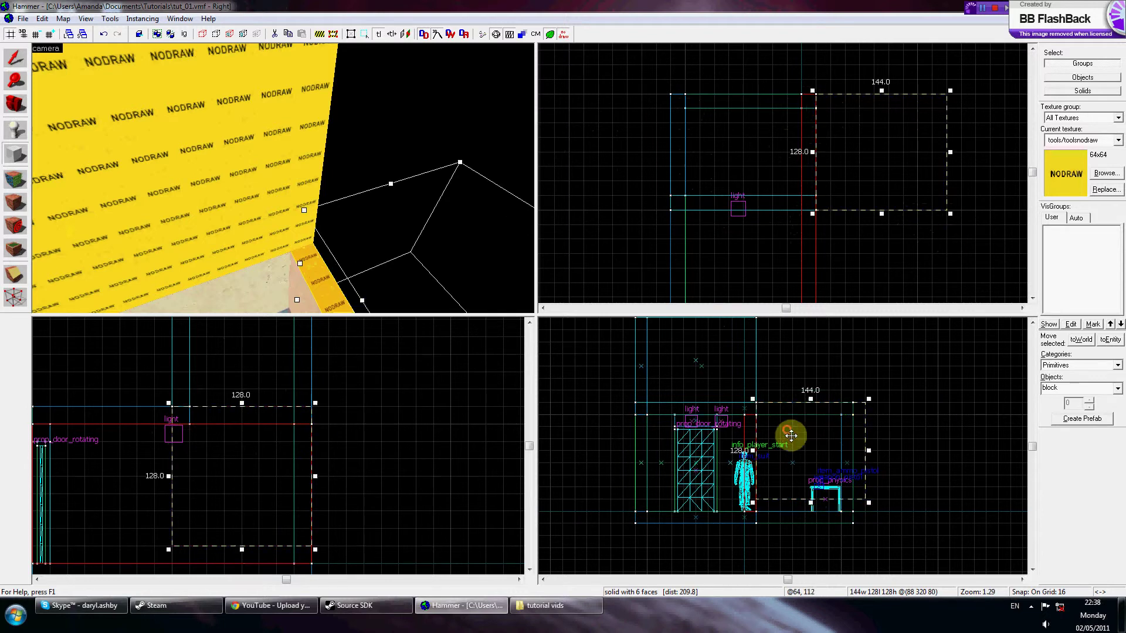
drag(818, 510, 816, 415)
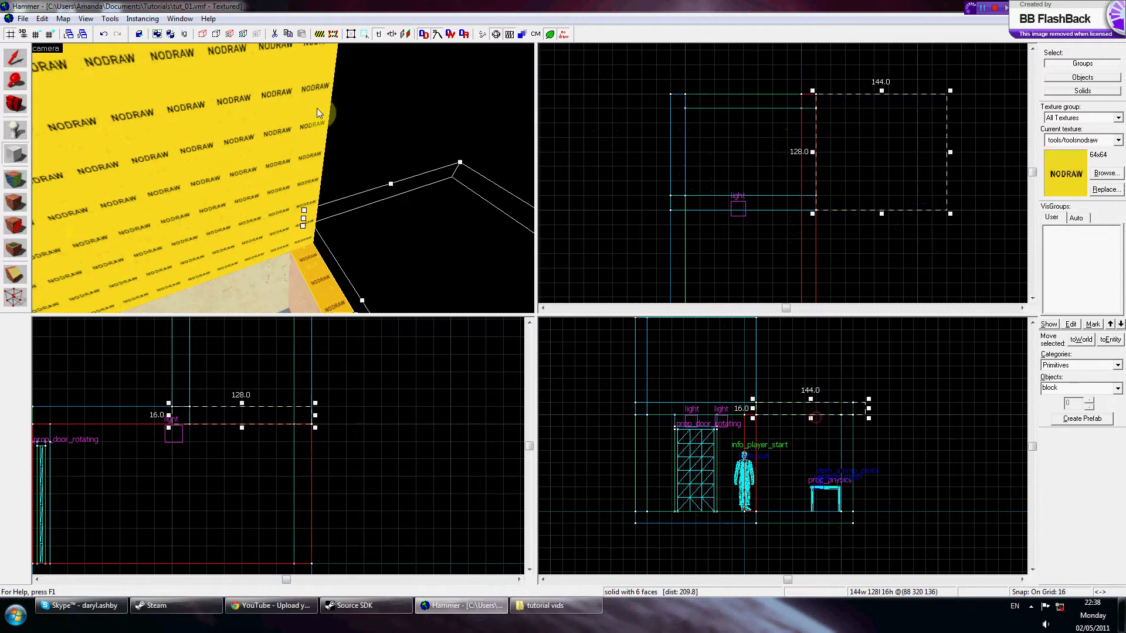
key(Return)
click(16, 57)
drag(807, 408, 807, 420)
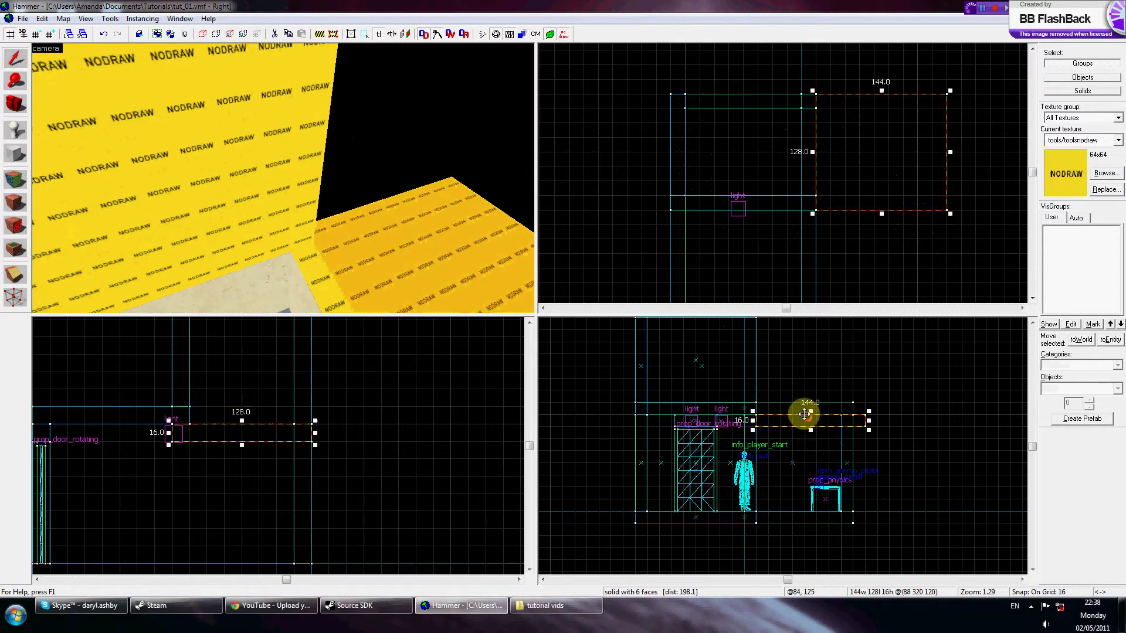
Extend the cross wall on the ceiling edge to 304 units so it reaches the new floor block's far edge
key(z)
key(w)
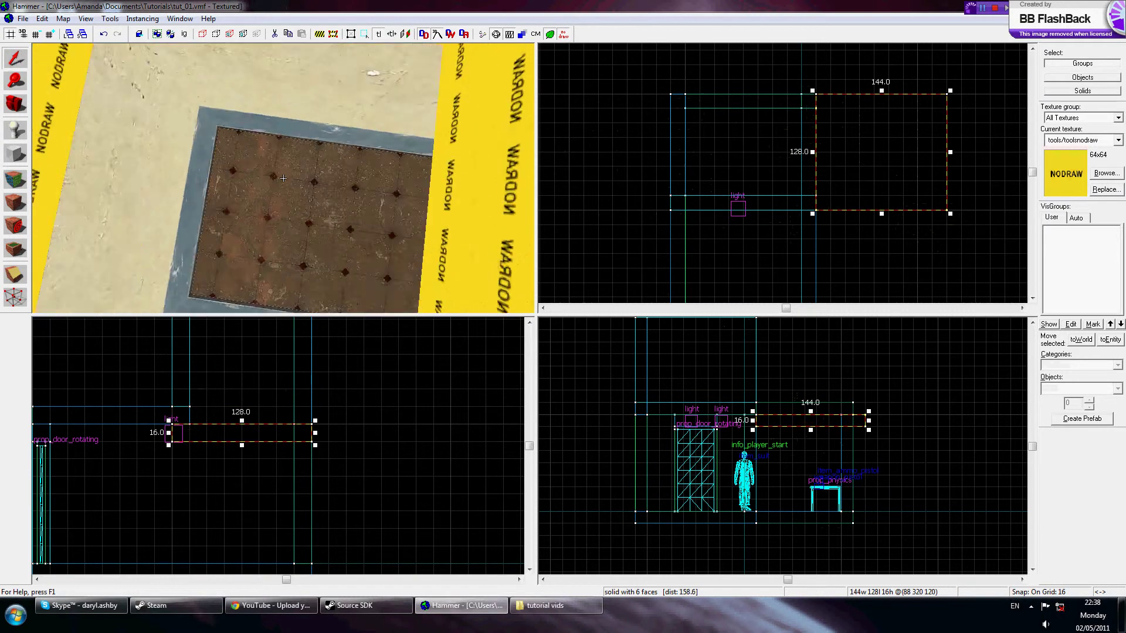
key(s)
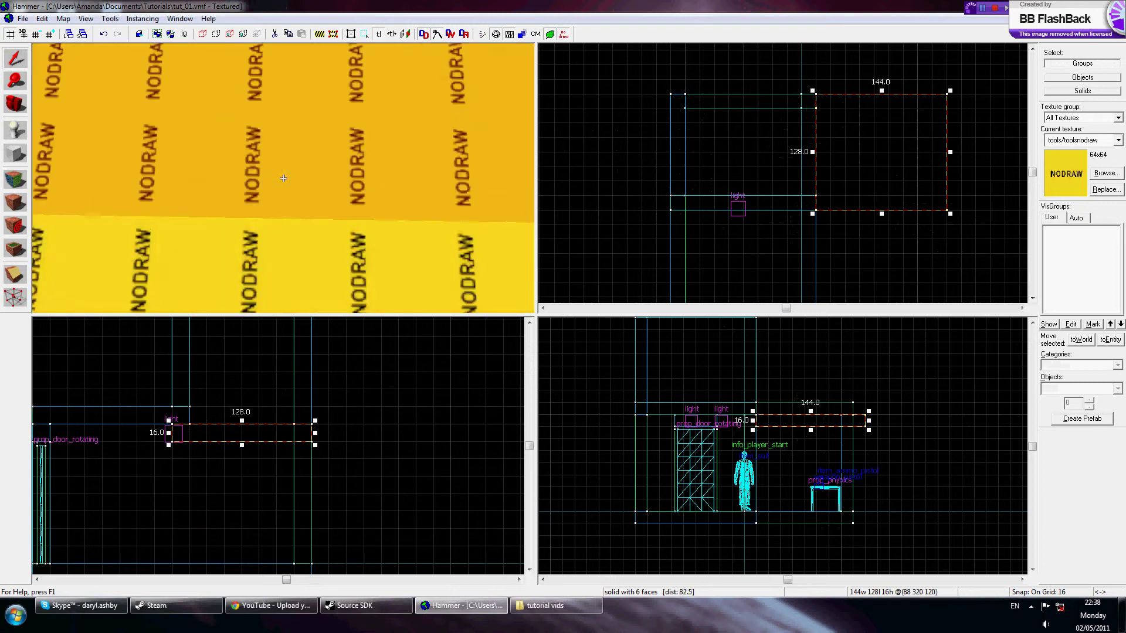
key(z)
click(328, 155)
click(680, 203)
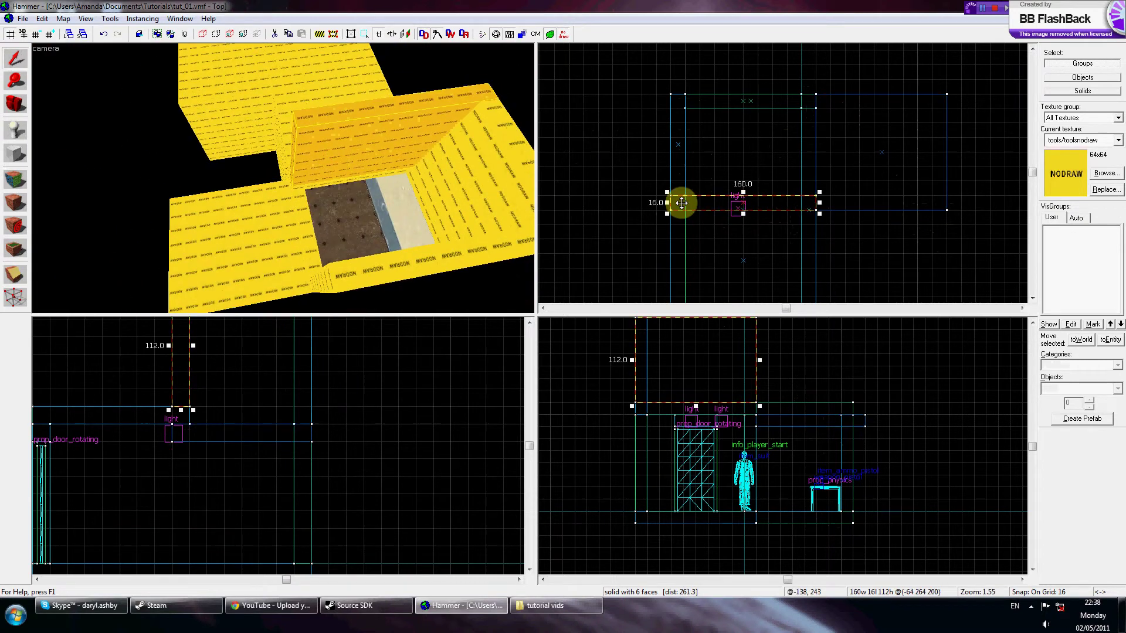
drag(818, 204, 946, 209)
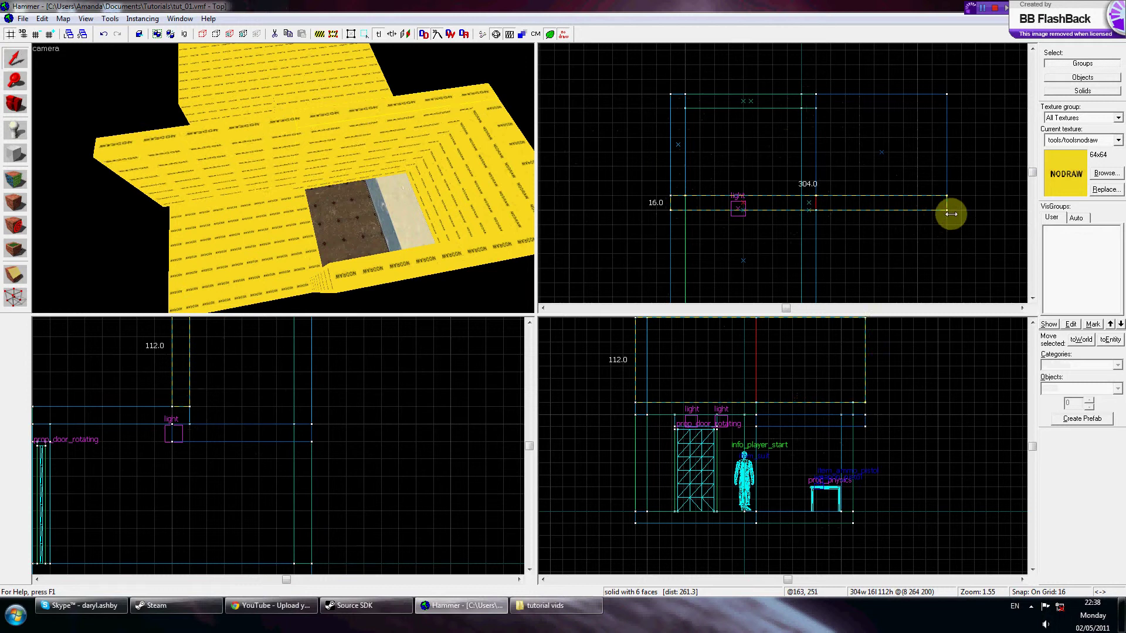
Extend the opposite upper wall to the floor block's far edge and close that end with a 16 × 96 × 128 block
click(400, 263)
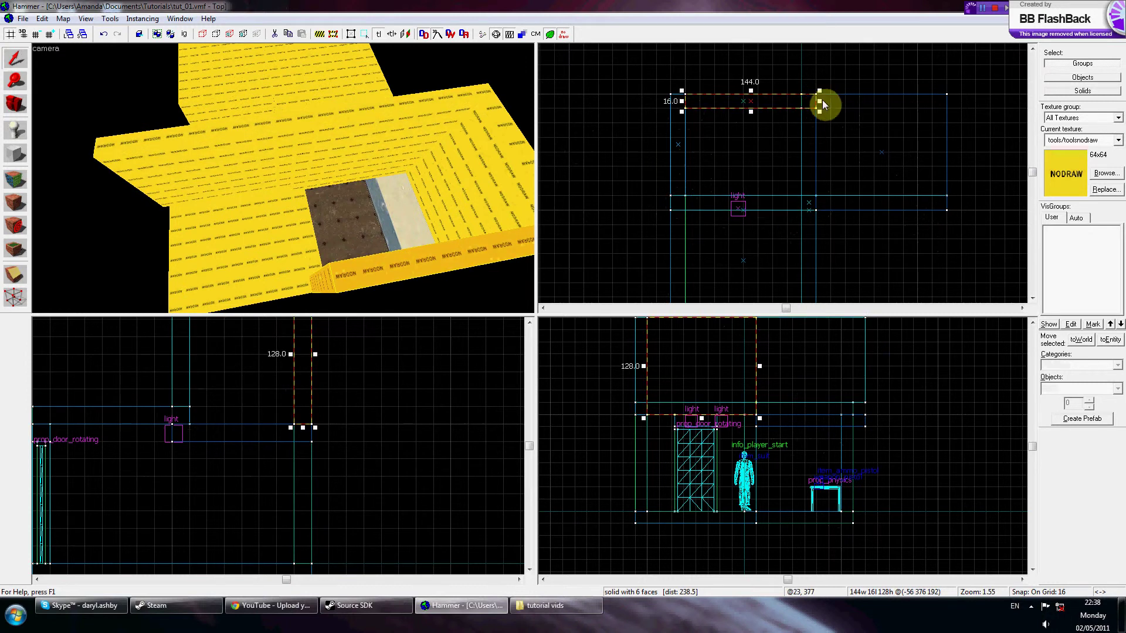
mouse_move(820, 101)
mouse_down()
mouse_move(948, 113)
mouse_move(949, 193)
mouse_up()
click(15, 152)
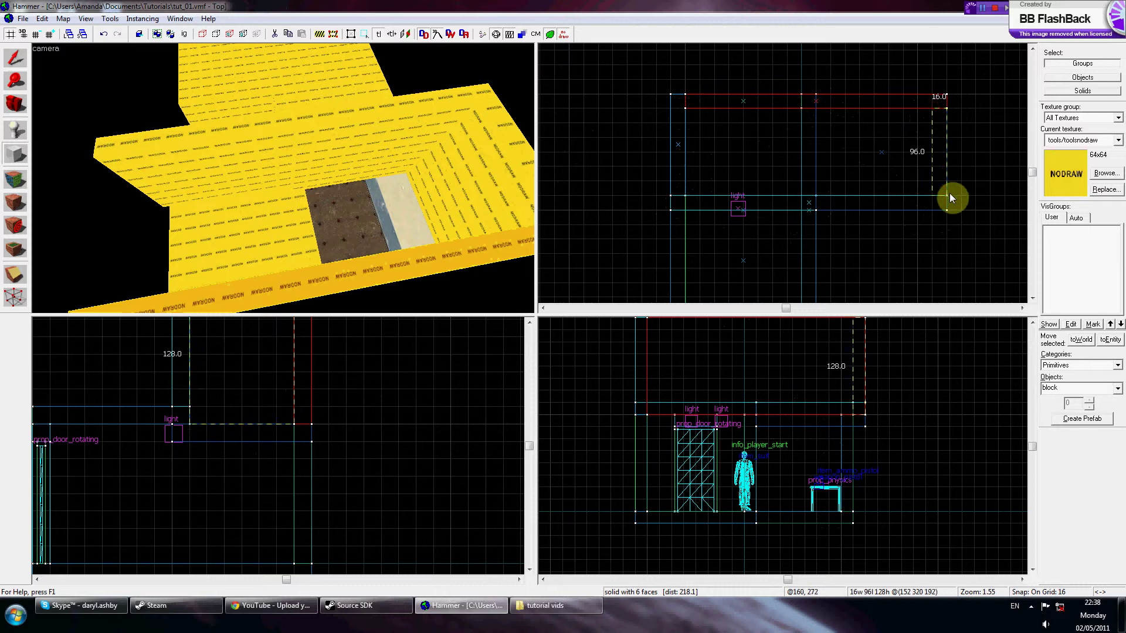
key(Return)
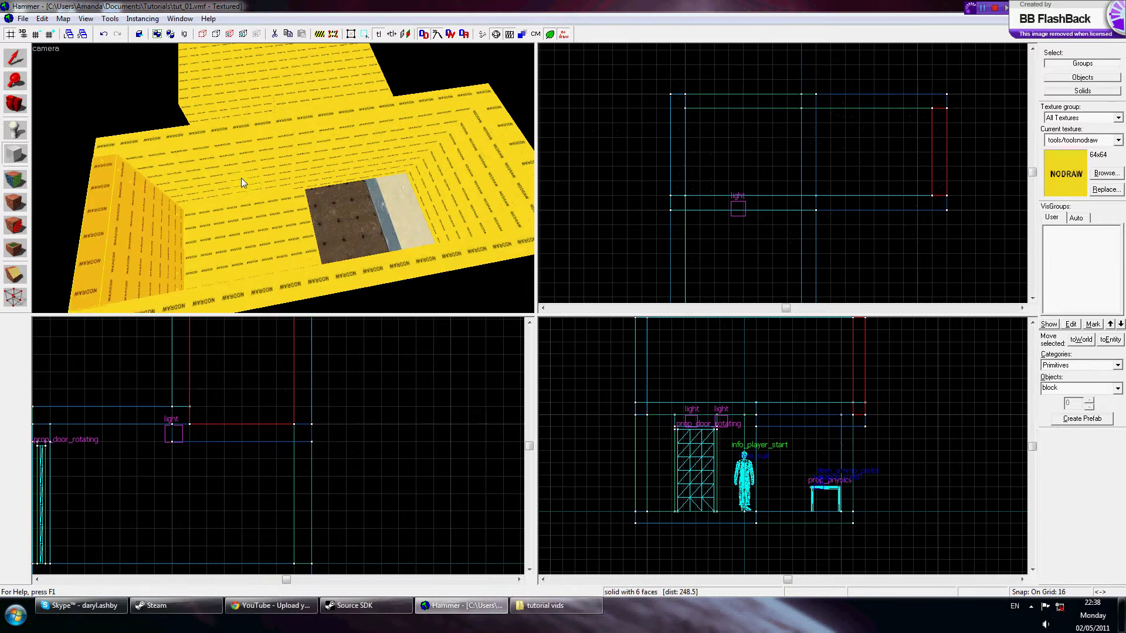
Shorten the 304-unit cross wall back to the ceiling opening's width of 160 units
key(z)
key(w)
key(s)
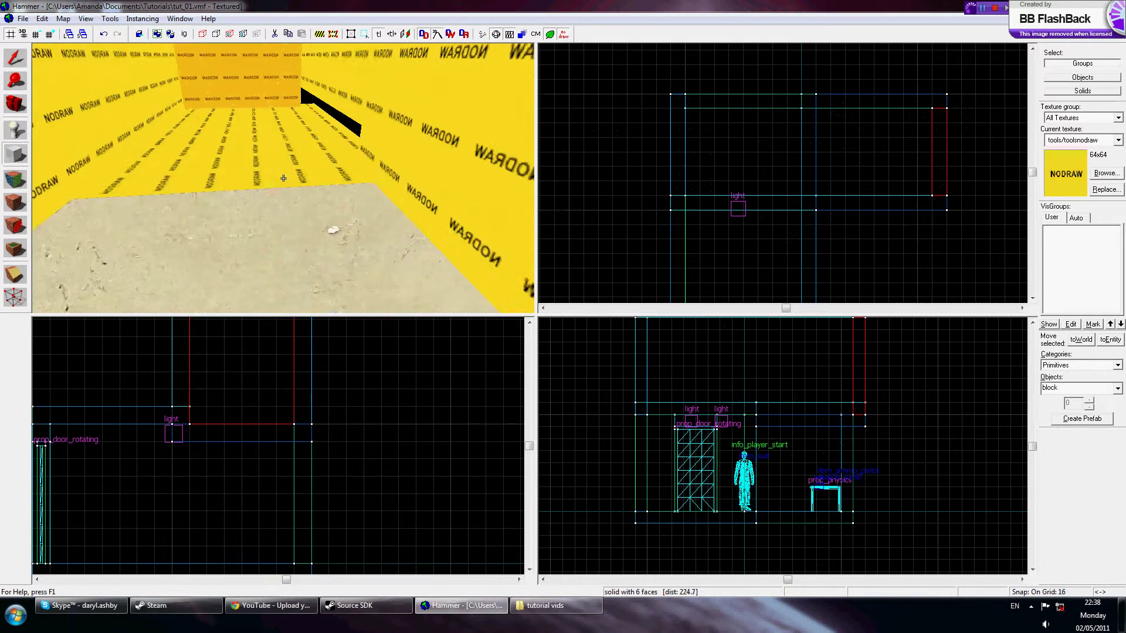
key(w)
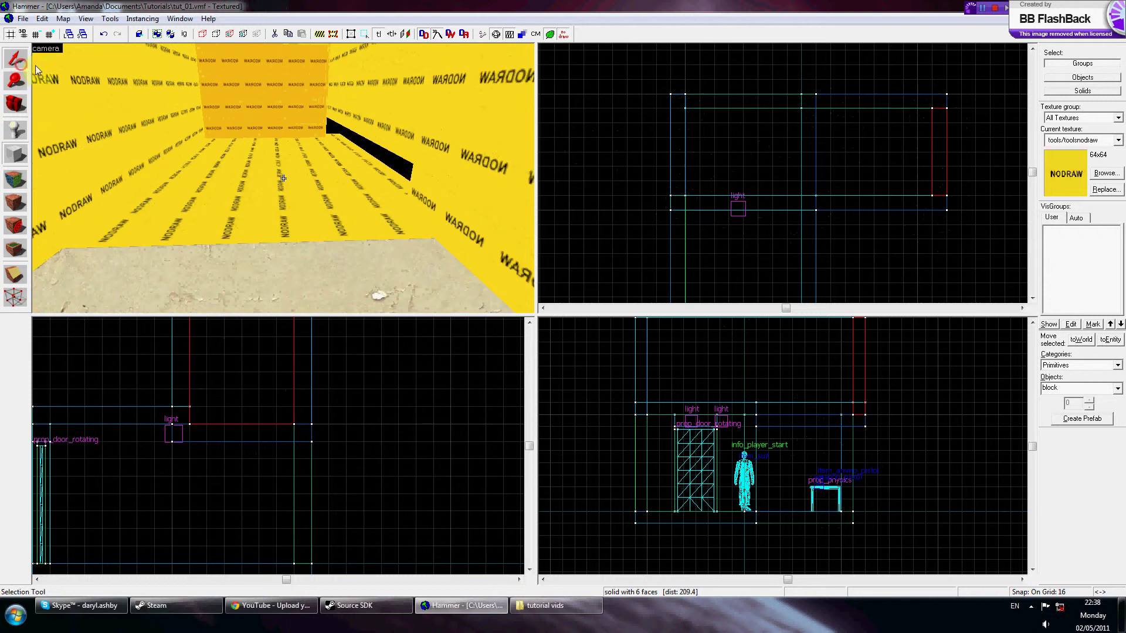
click(368, 100)
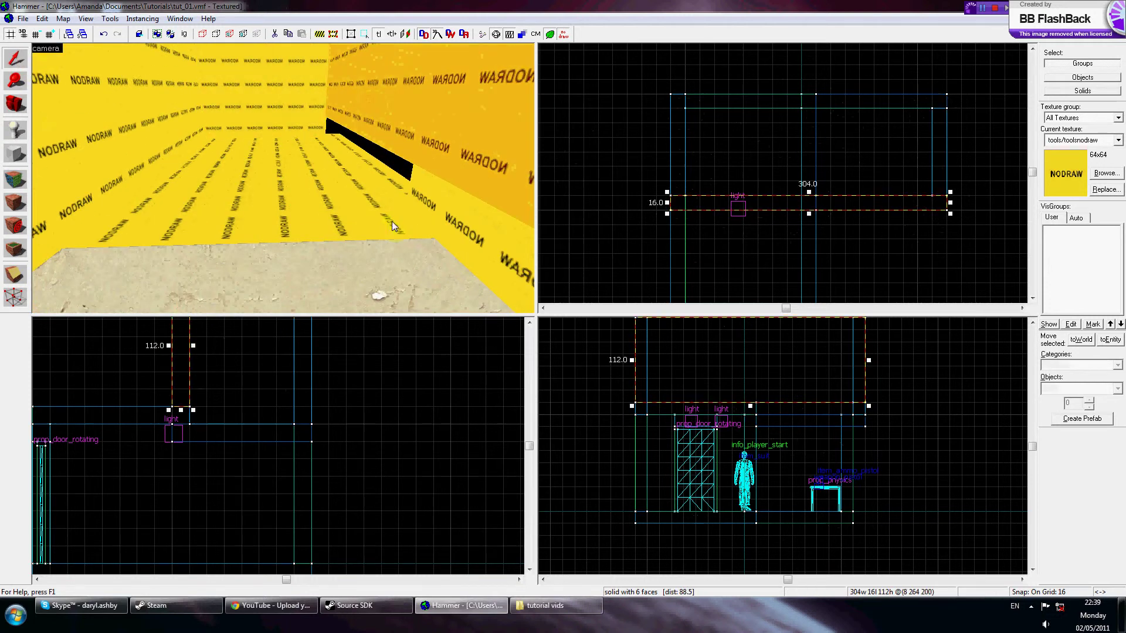
mouse_move(950, 202)
mouse_down()
mouse_move(818, 202)
mouse_move(938, 225)
mouse_move(950, 214)
mouse_up()
Fill the gap beside the cross wall with a 144 × 16 × 128 NODRAW wall block reaching down to the passage floor
click(16, 153)
click(850, 233)
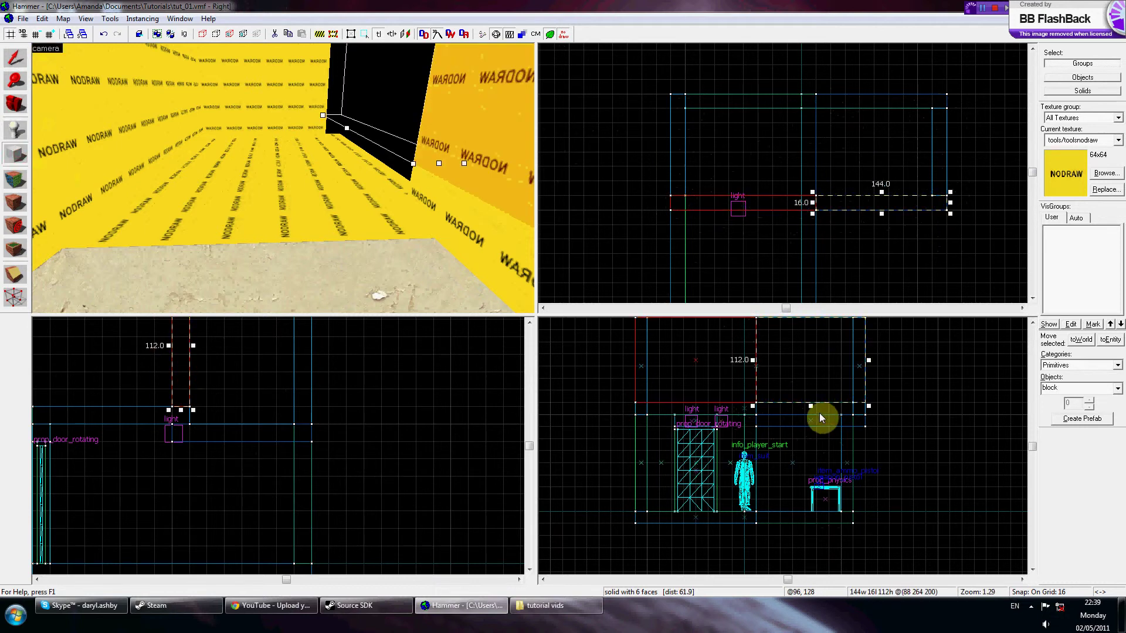
drag(809, 409, 810, 420)
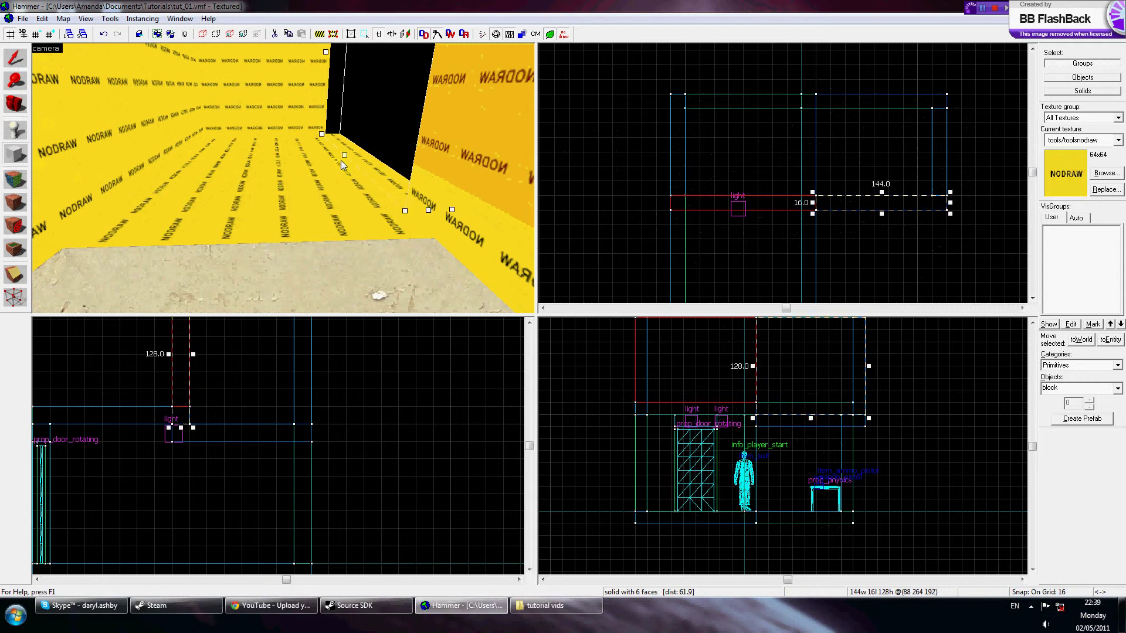
key(Return)
Place a prop_static entity on top of the room's wall, where the shaft meets the upper passage floor
click(15, 130)
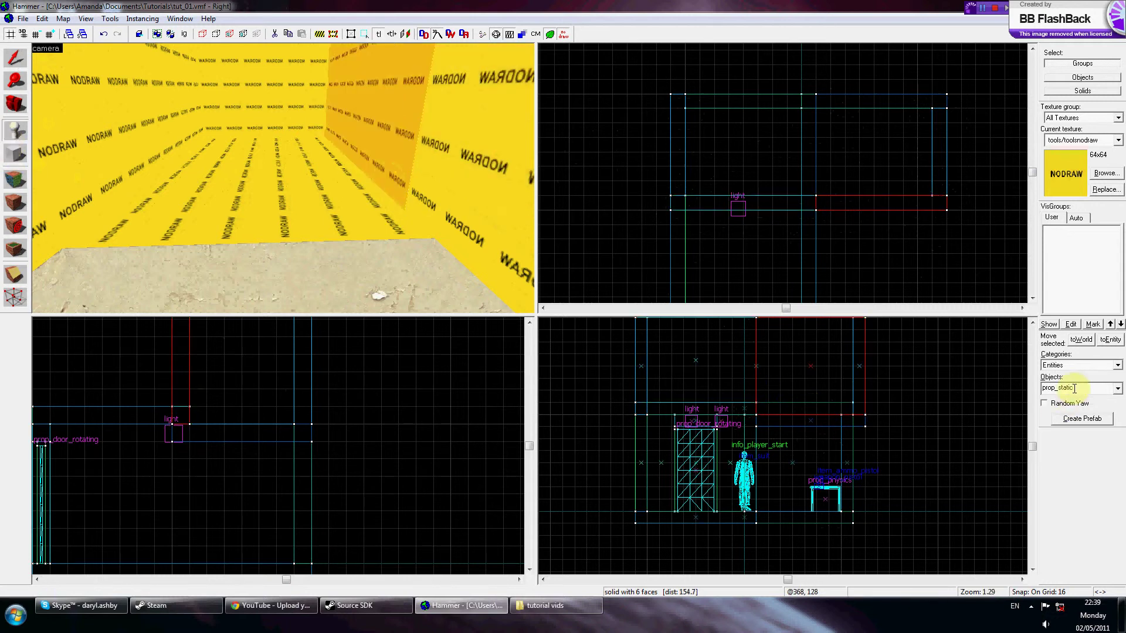
text(prop_s)
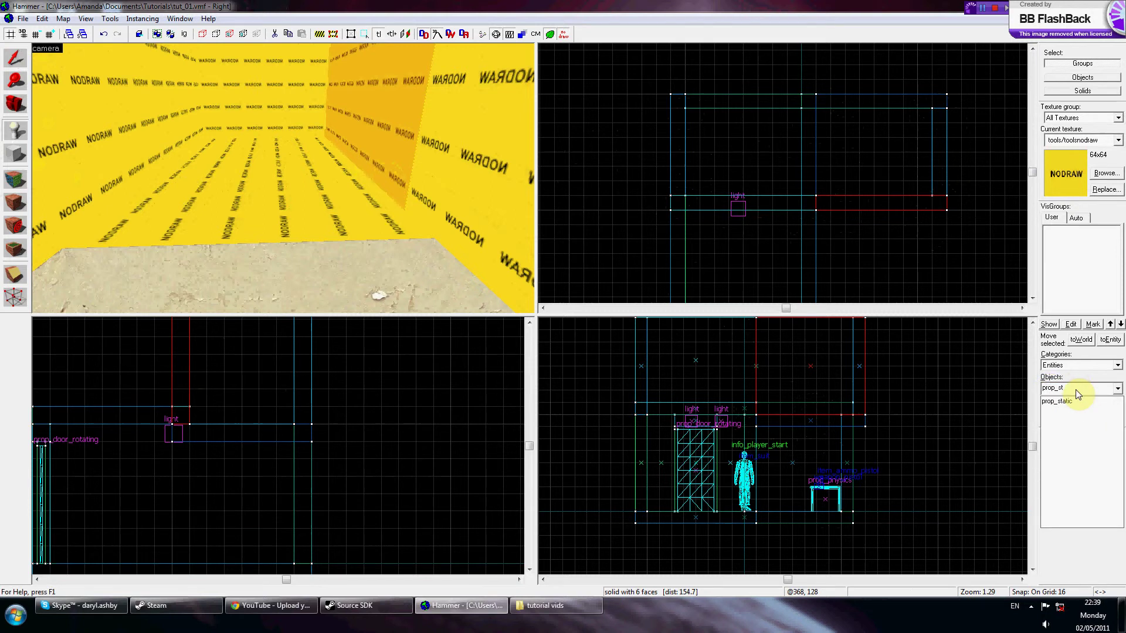
key(Return)
key(z)
key(w)
key(s)
click(285, 167)
click(15, 64)
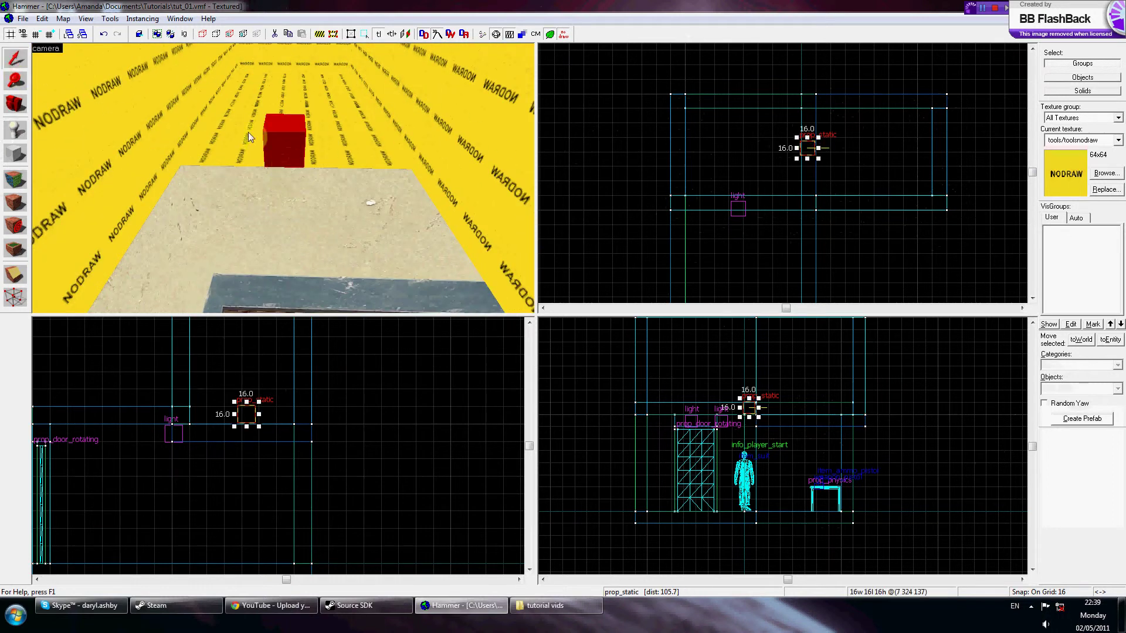
Browse models for the prop_static's world model and filter the model list by "ladder"
double_click(293, 145)
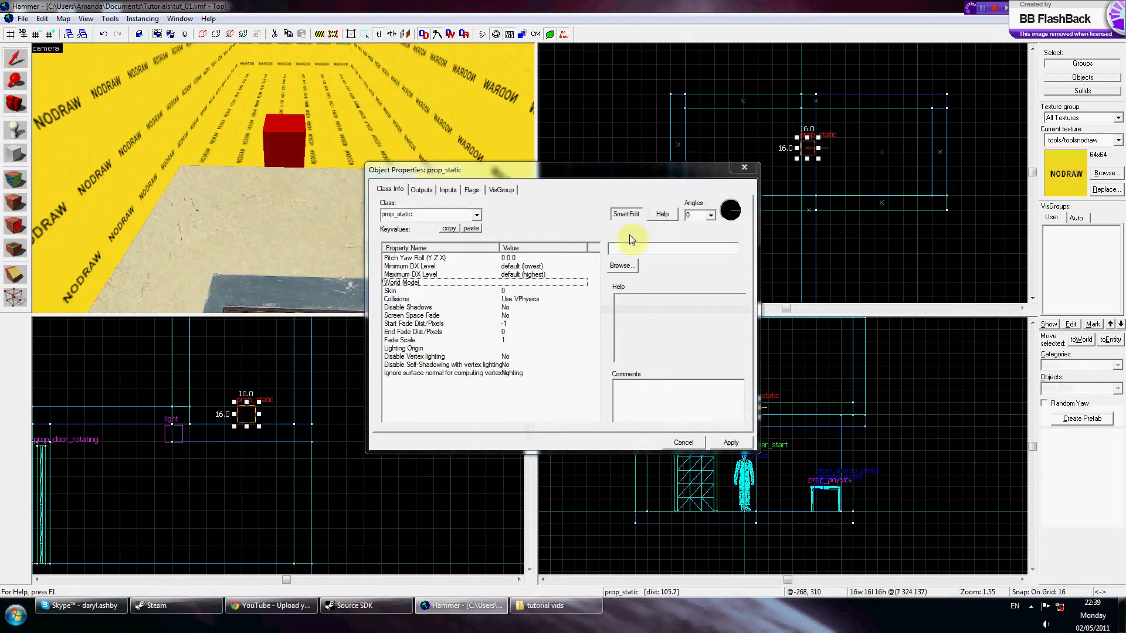
click(621, 266)
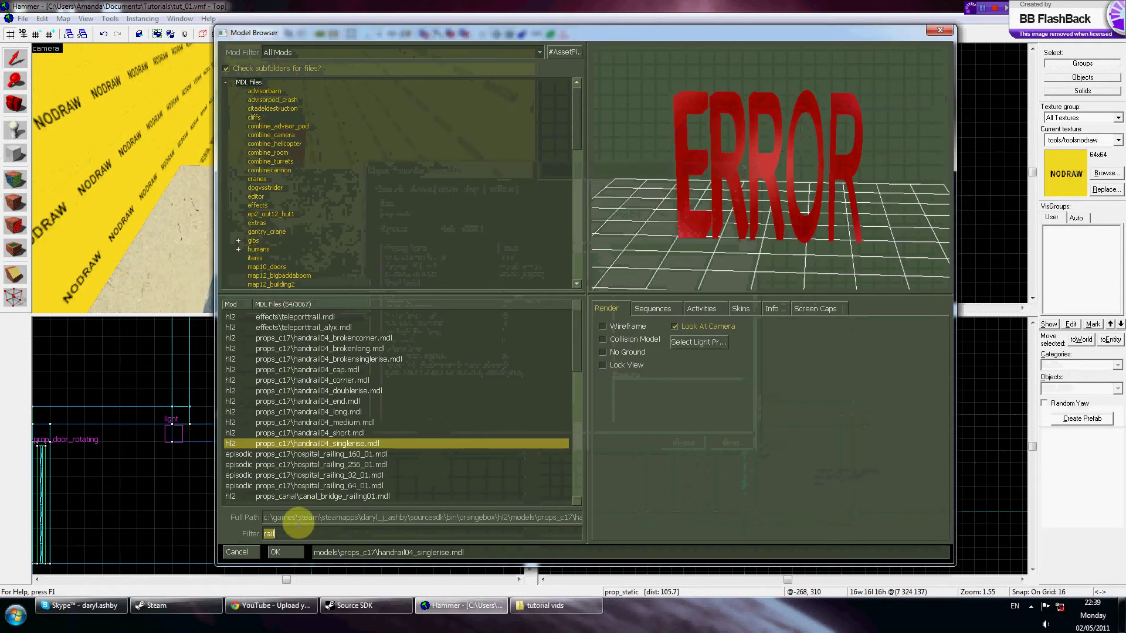
text(ladder)
key(Down)
key(Down)
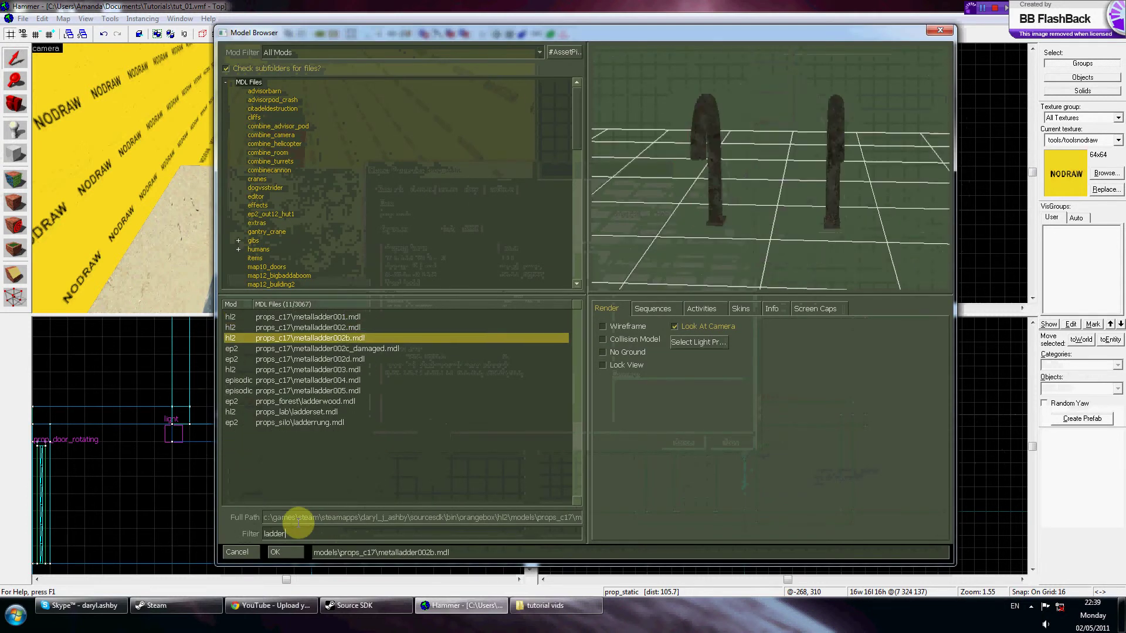
Preview and compare the metalladder002 model variants in the filtered list
key(Down)
key(Up)
key(Up)
key(Up)
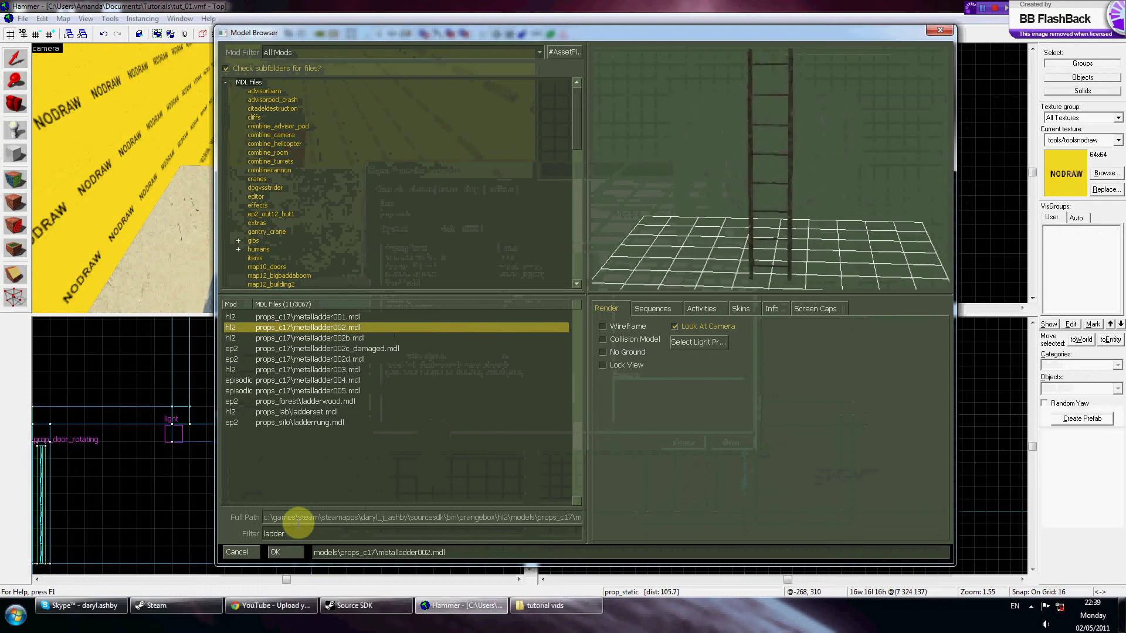
key(Down)
key(Down)
key(Down)
key(Down)
key(Down)
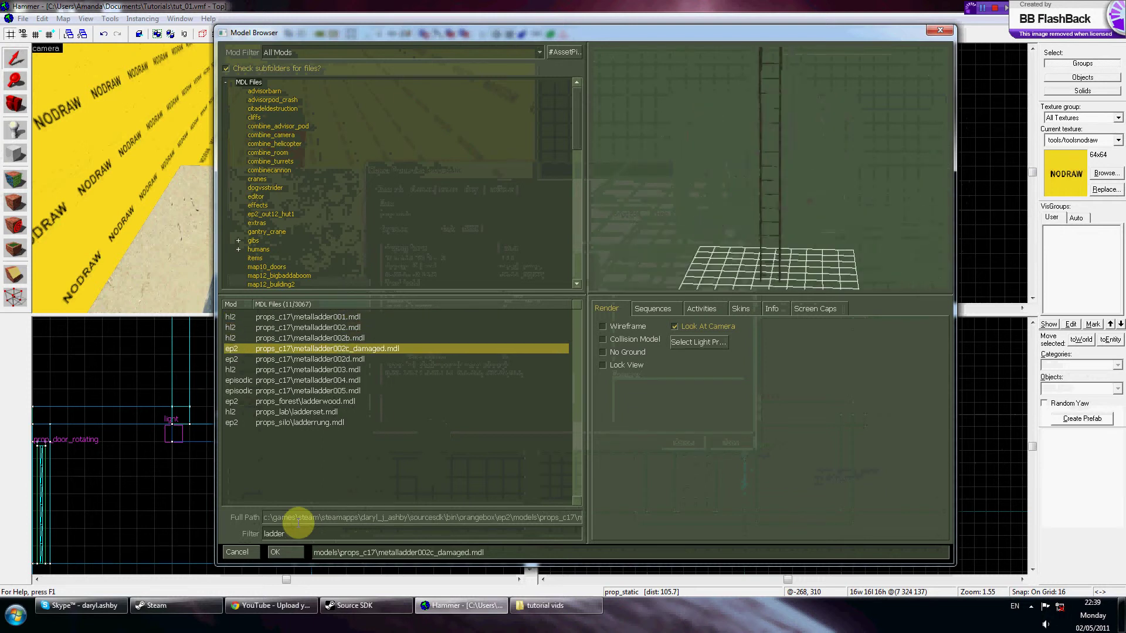
key(Up)
key(Up)
key(Up)
key(Up)
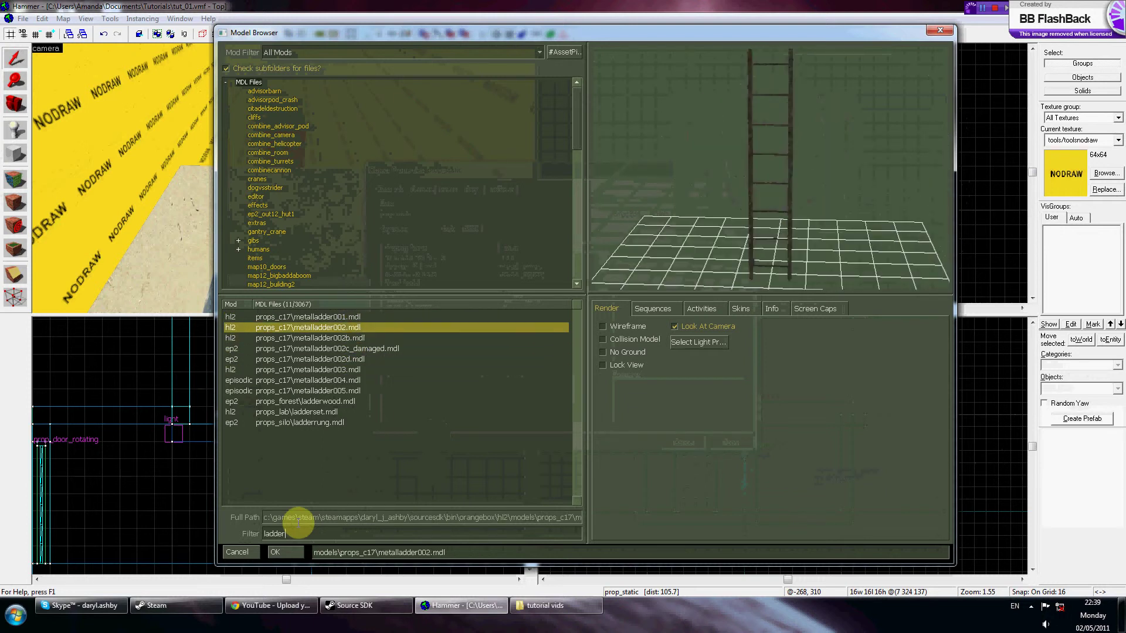
Set the prop_static's world model to props_c17/metalladder001.mdl, apply it and close the object properties
key(Up)
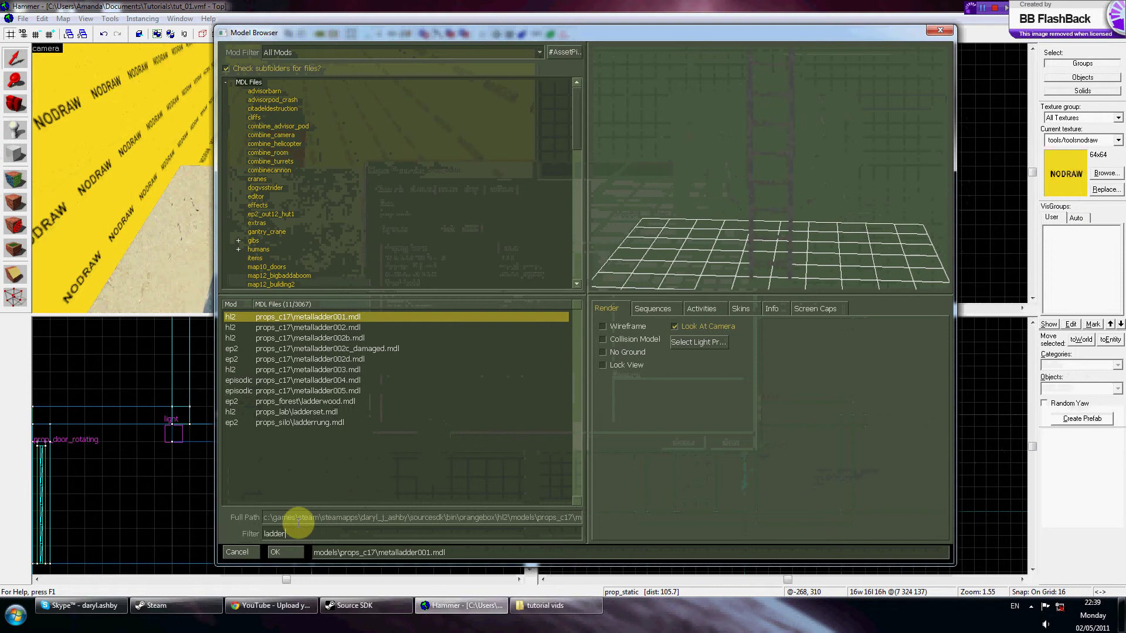
mouse_move(739, 161)
mouse_down()
mouse_move(785, 158)
mouse_move(746, 158)
mouse_up()
click(279, 551)
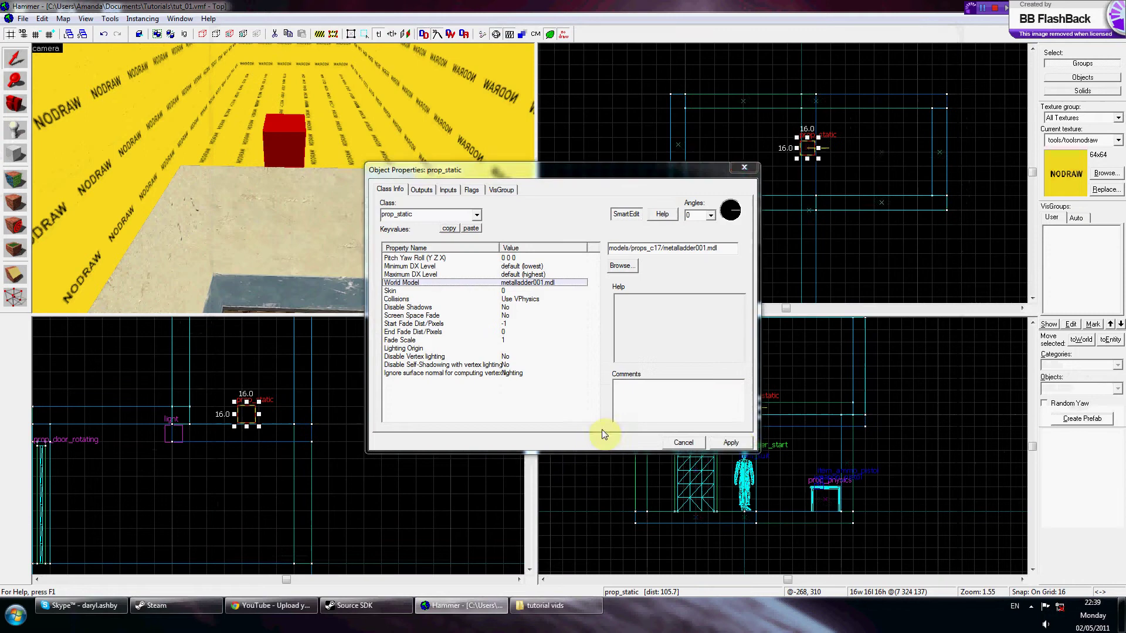
click(730, 442)
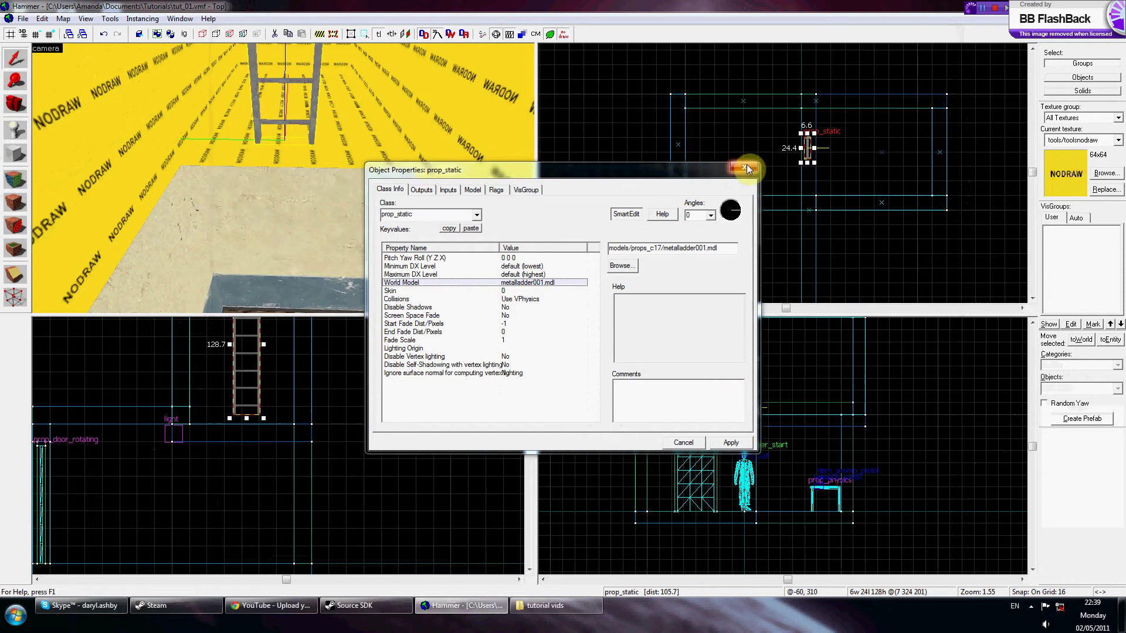
click(745, 168)
Reduce the grid snap to 1 unit and shift the ladder sideways in the top view toward the room side of the wall face
scroll(833, 147, up, 8)
click(783, 161)
key(bracketleft)
key(bracketleft)
key(bracketleft)
scroll(791, 187, up, 4)
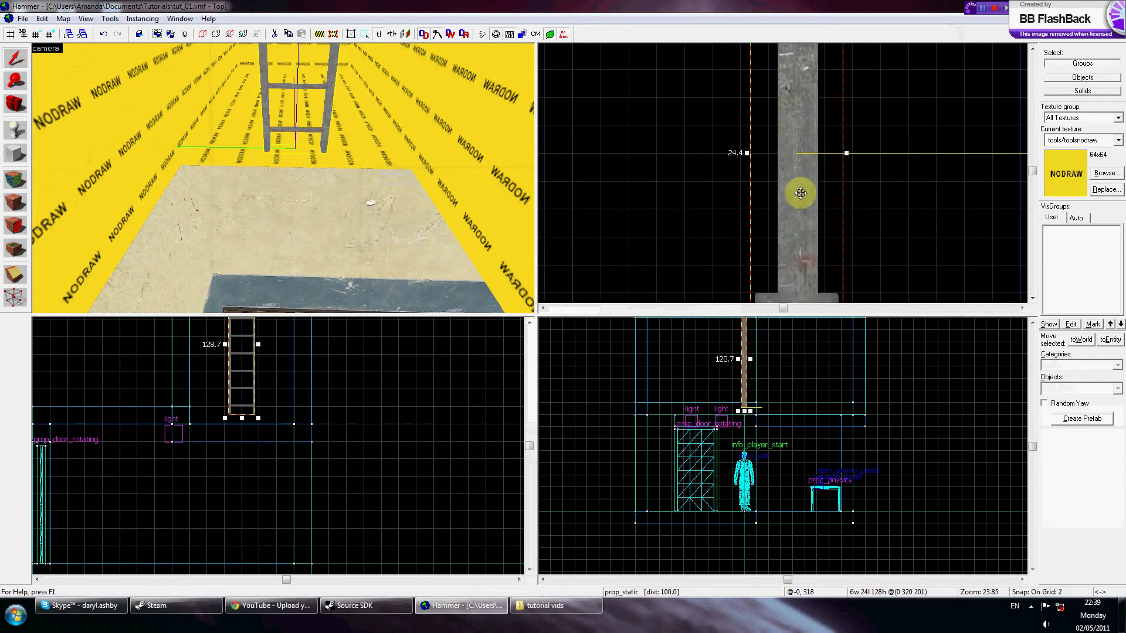
drag(789, 202, 777, 202)
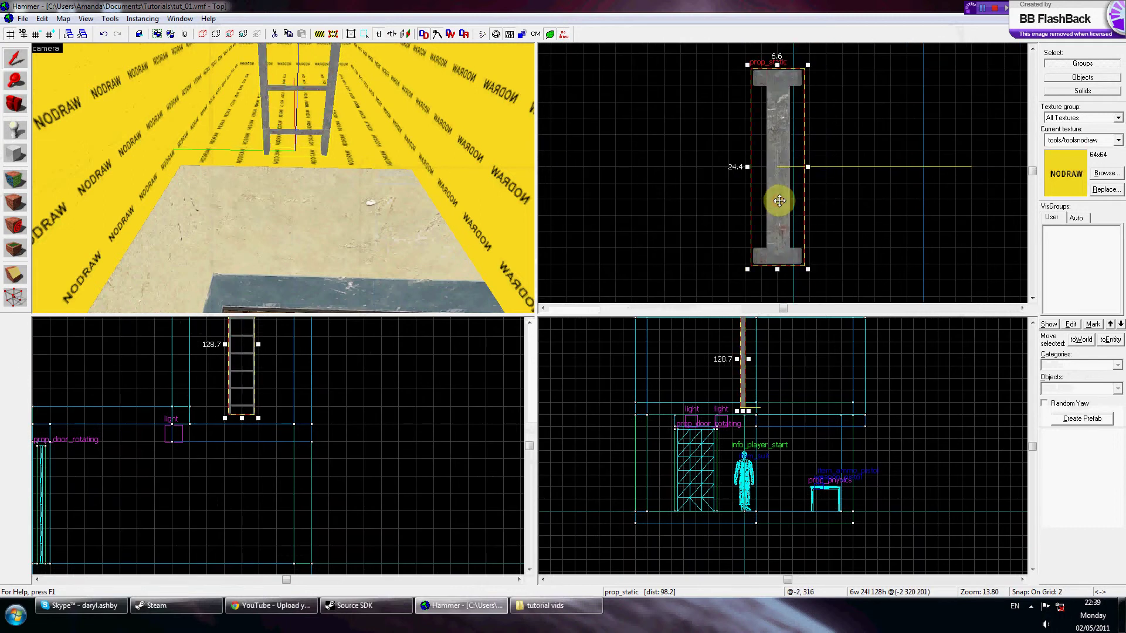
key(bracketleft)
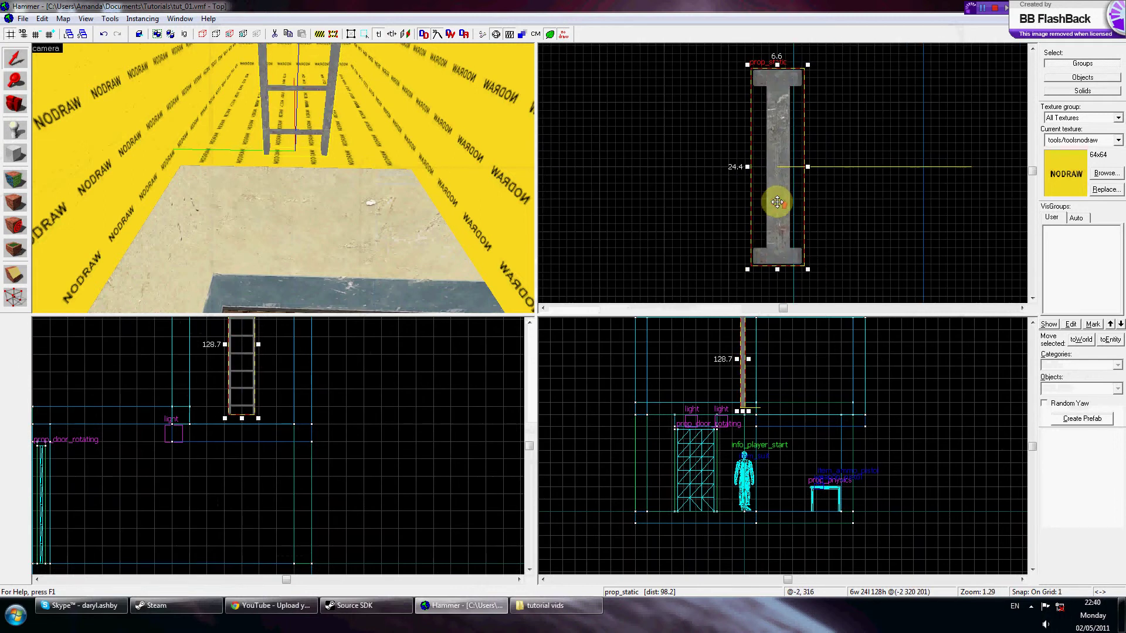
scroll(777, 201, up, 4)
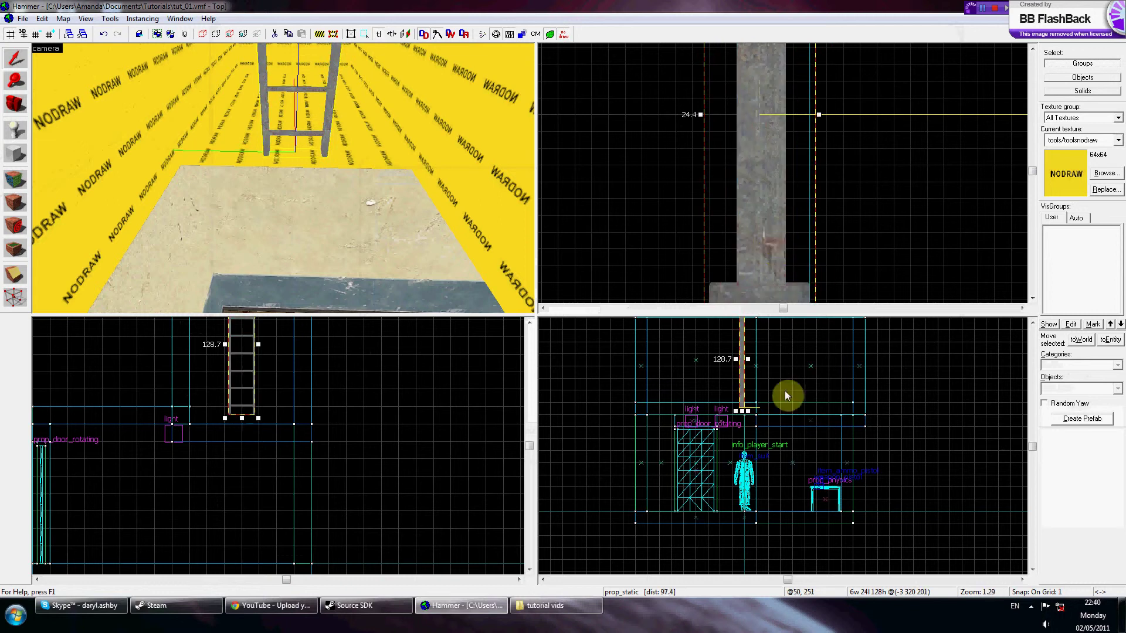
Lower the ladder into the room so it stands on the floor, flush against the wall, then deselect it
drag(744, 389, 737, 490)
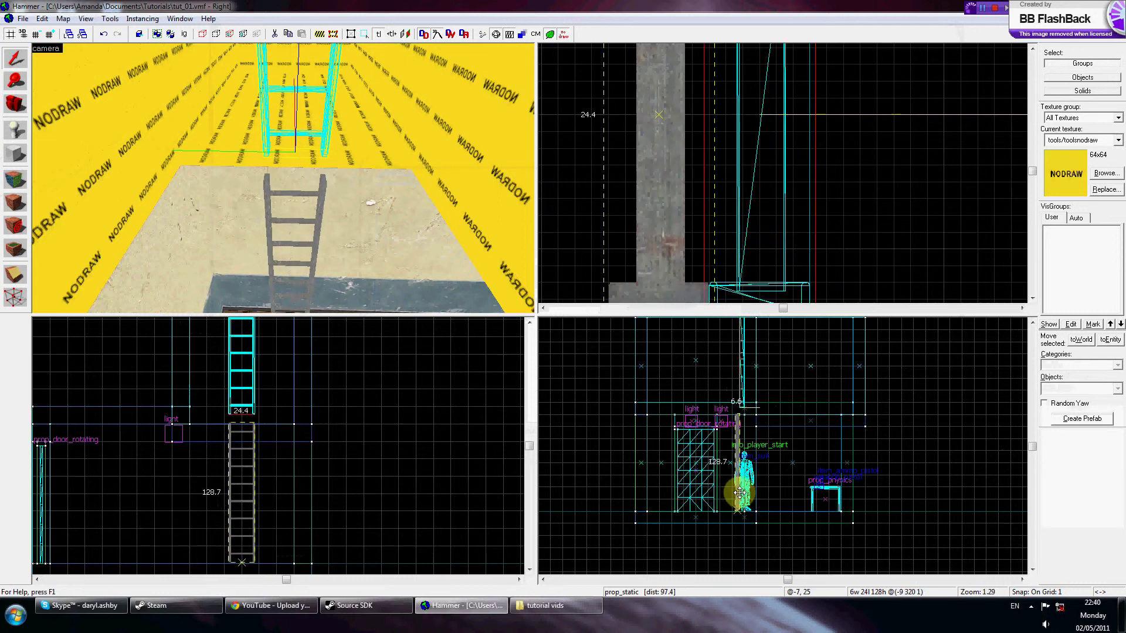
scroll(741, 490, up, 7)
scroll(740, 363, up, 5)
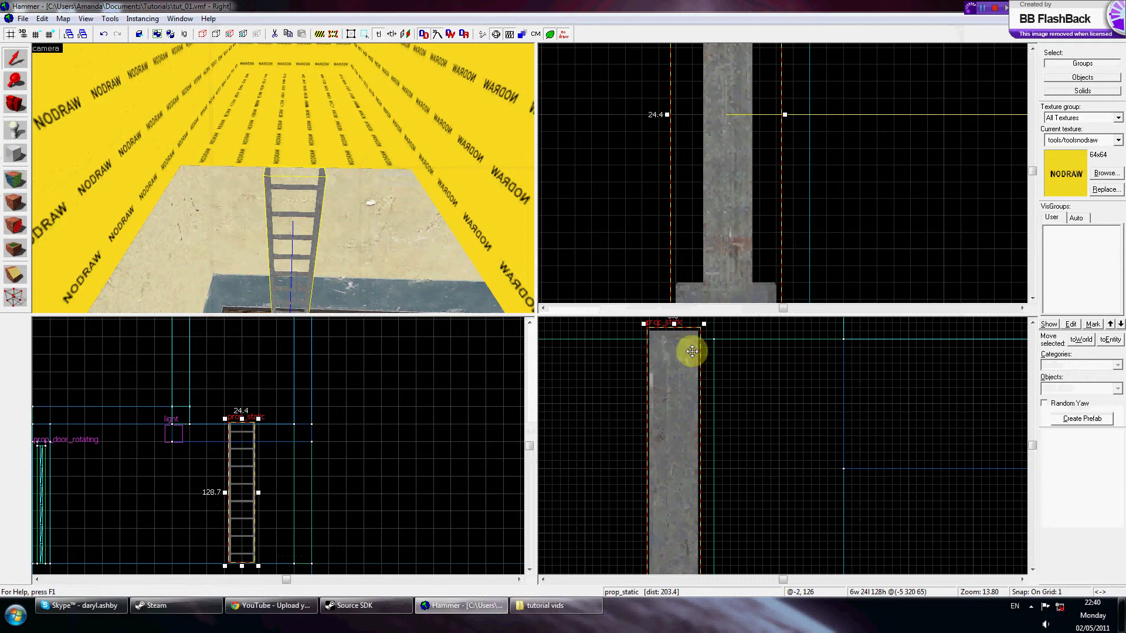
click(673, 239)
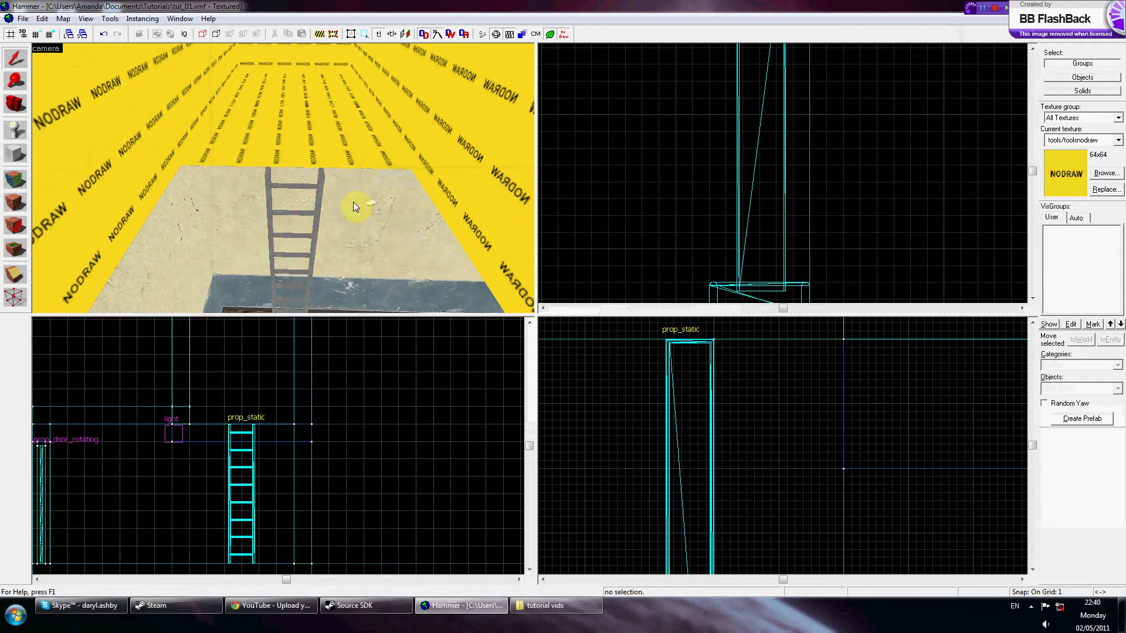
Inspect the ladder in the 3D view, from the passage edge down to the room floor
key(z)
key(w)
key(s)
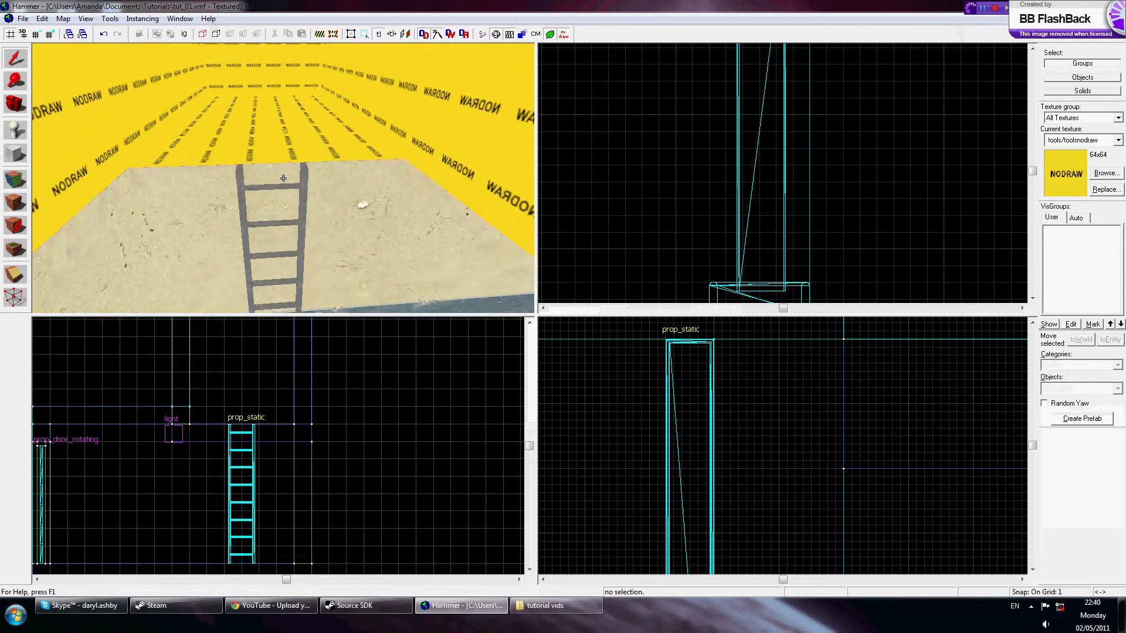
key(w)
key(s)
key(w)
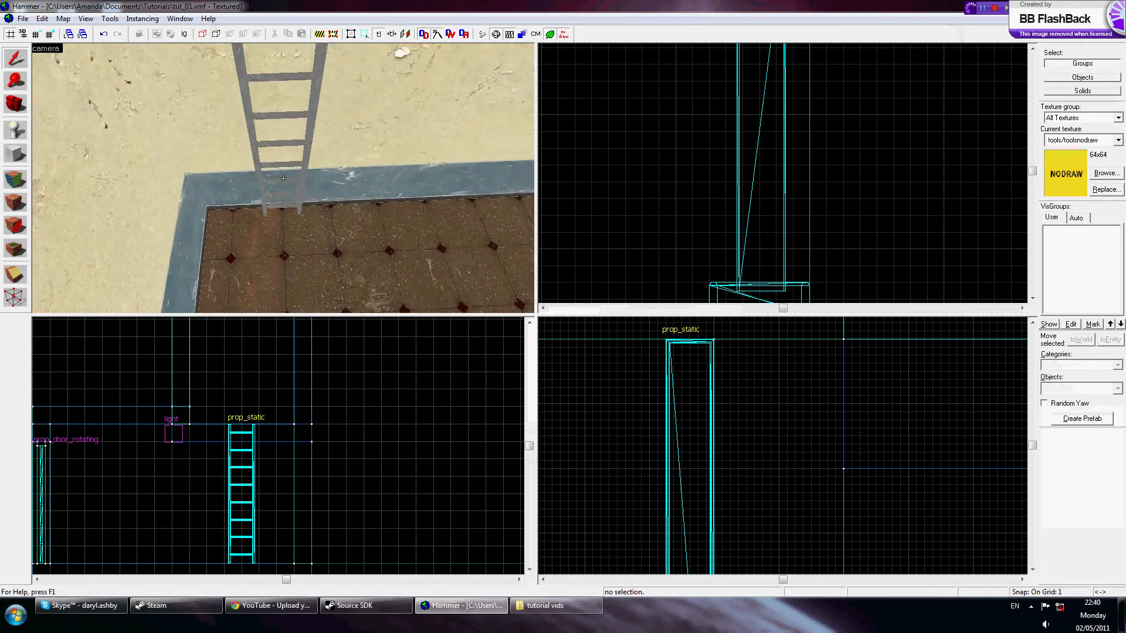
key(w)
key(z)
Place a func_useableladder entity on the room floor in front of the ladder's foot
click(14, 138)
click(1059, 389)
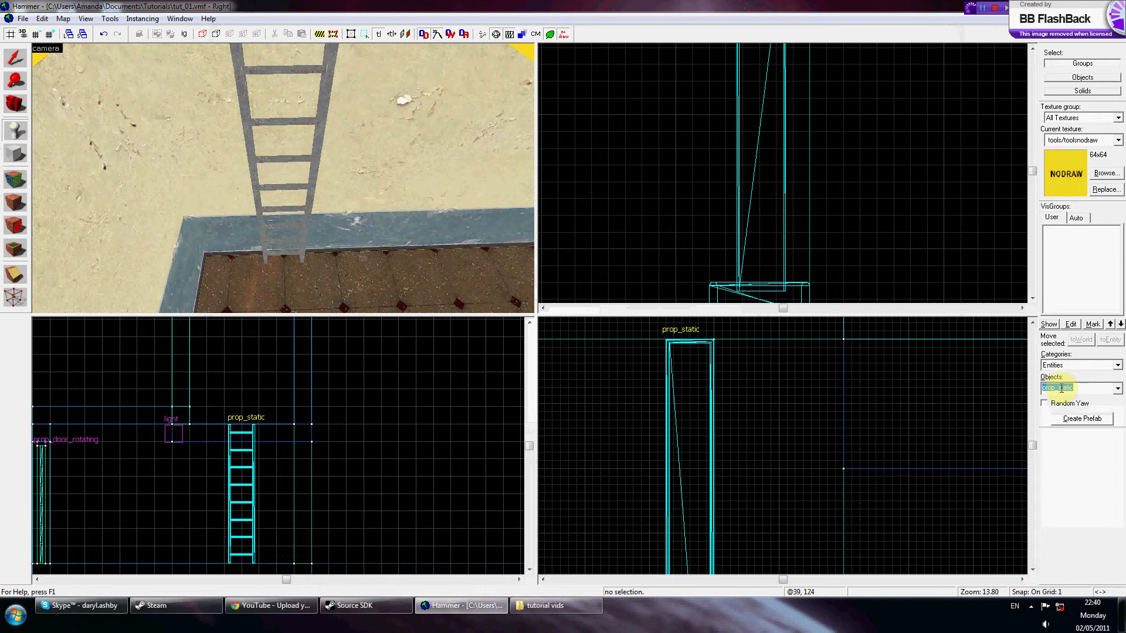
text(lad)
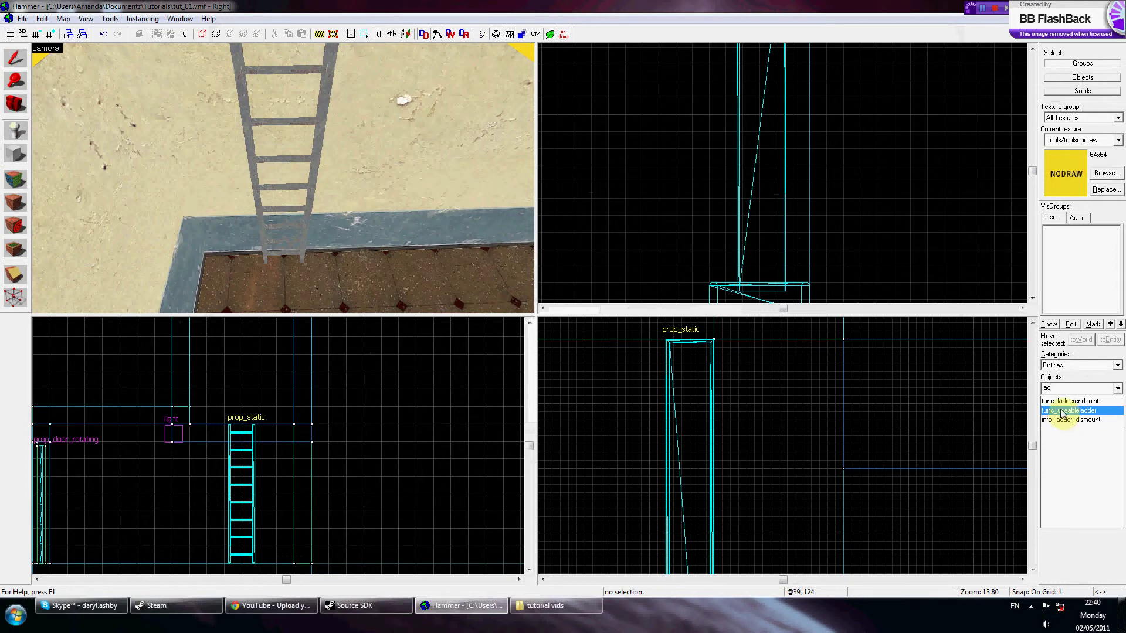
click(1059, 410)
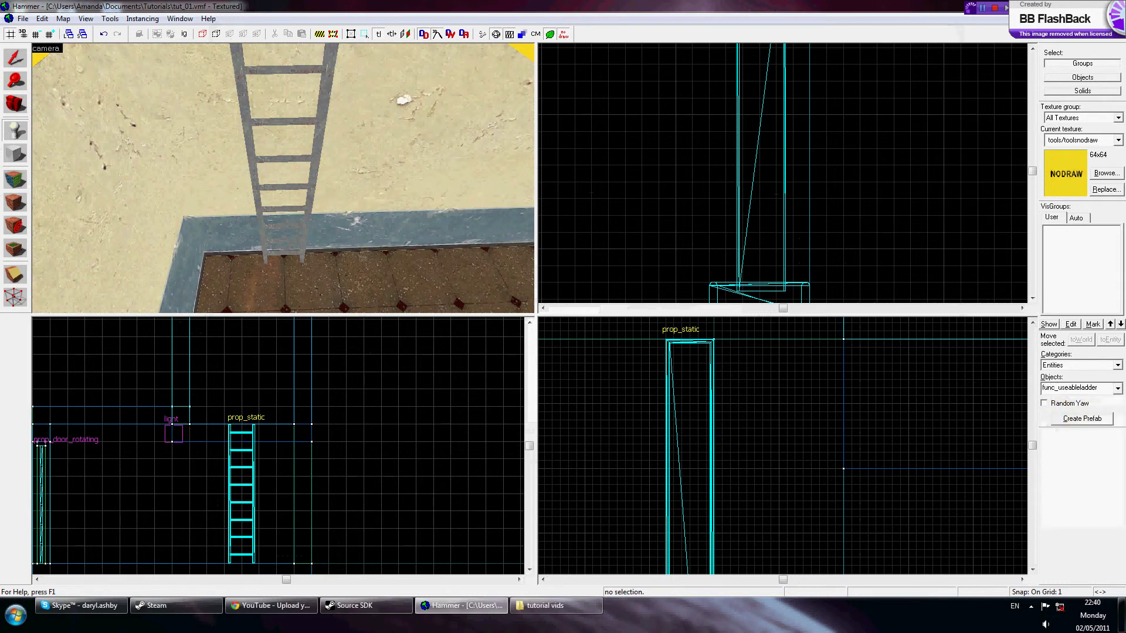
scroll(283, 179, up, 2)
click(294, 213)
click(283, 213)
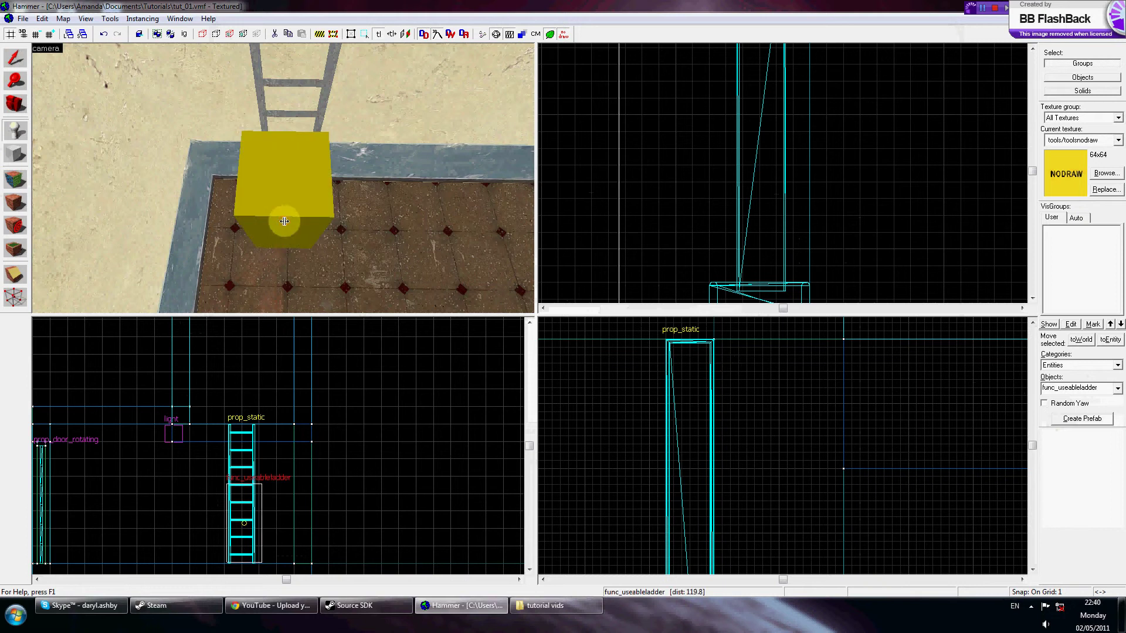
Move the func_useableladder box so it is centred on the ladder and sits just in front of it
click(16, 57)
click(756, 139)
scroll(768, 183, down, 8)
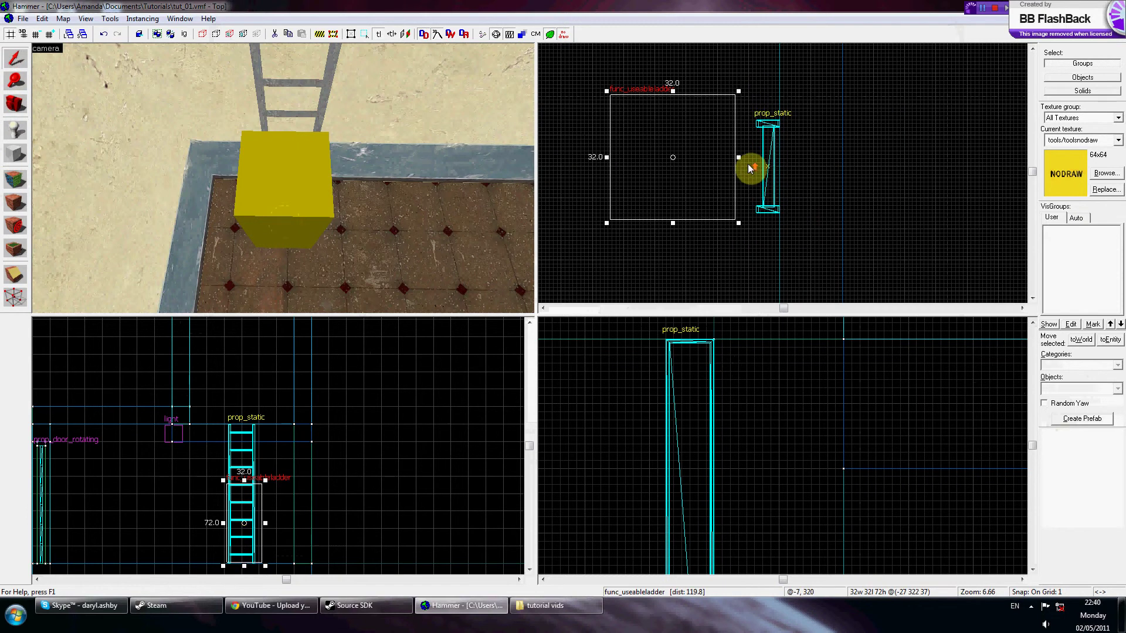
scroll(746, 167, up, 3)
drag(639, 156, 706, 168)
Lower the func_useableladder box 1 unit so its base rests on the room floor
key(z)
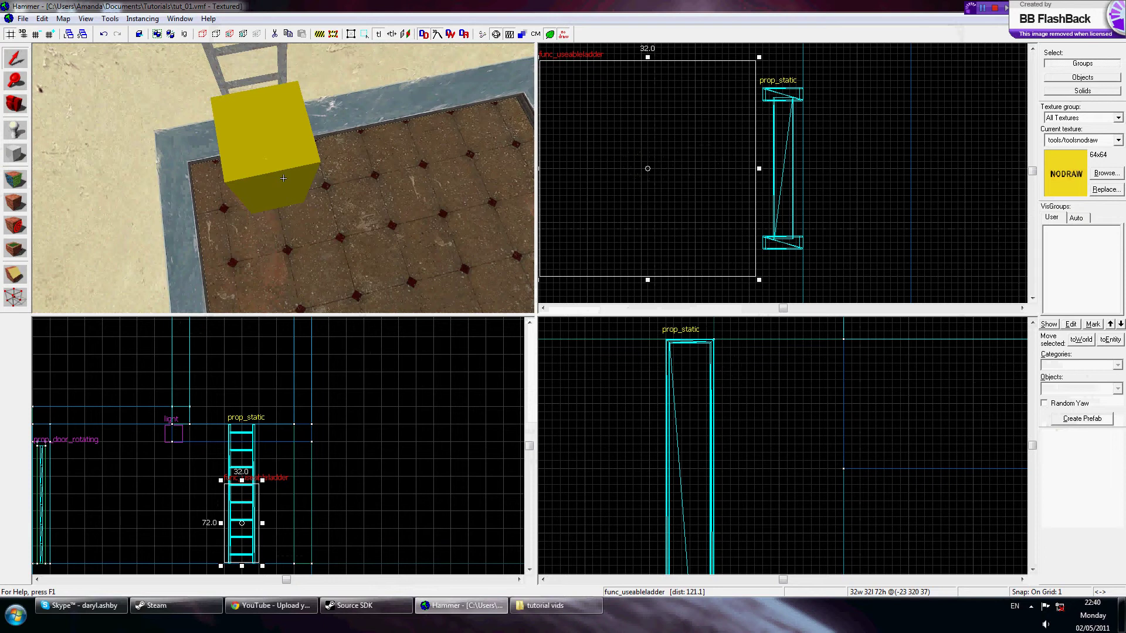
key(w)
scroll(272, 470, down, 1)
scroll(258, 516, up, 4)
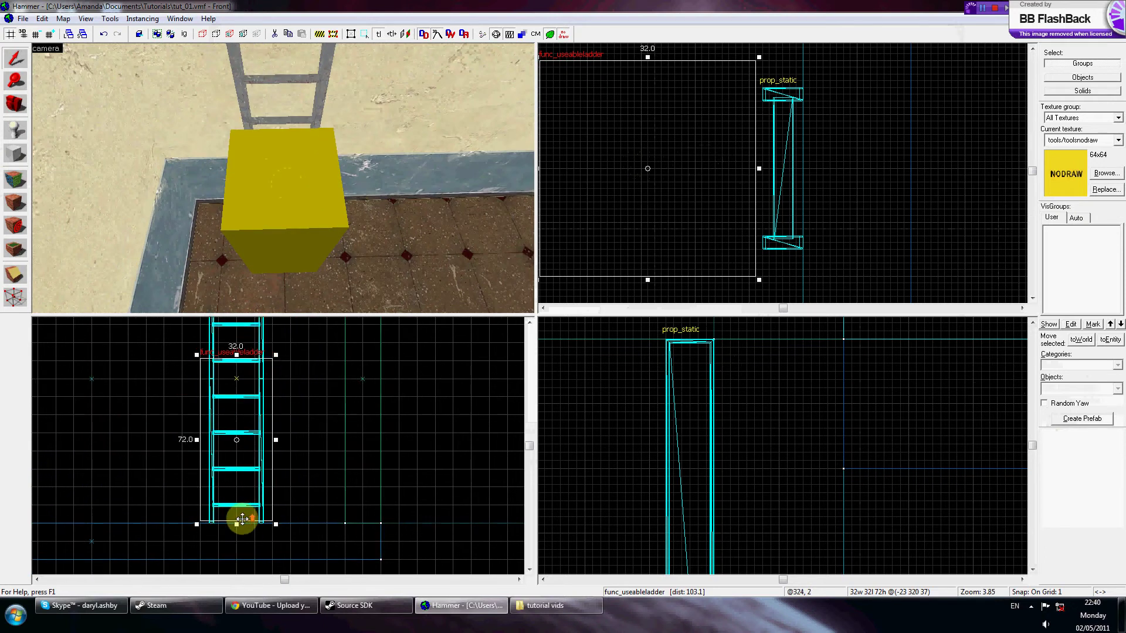
scroll(389, 469, down, 10)
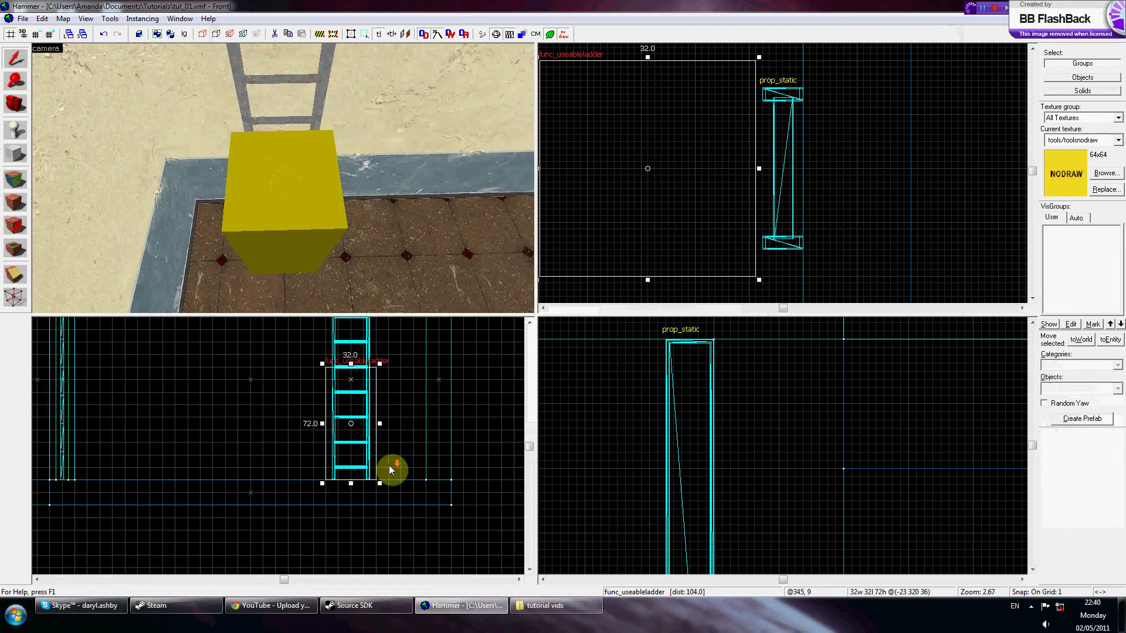
Pull the func_useableladder's upper endpoint straight up until its box rests level with the ladder's top, making the entity 200 units high
scroll(347, 455, up, 8)
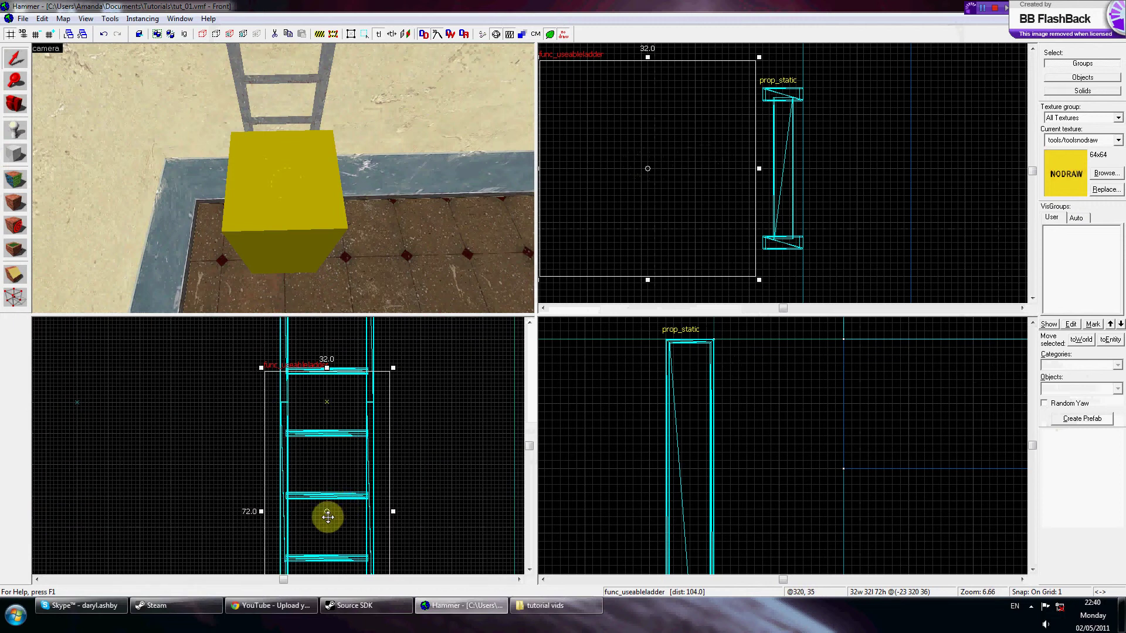
scroll(327, 517, up, 4)
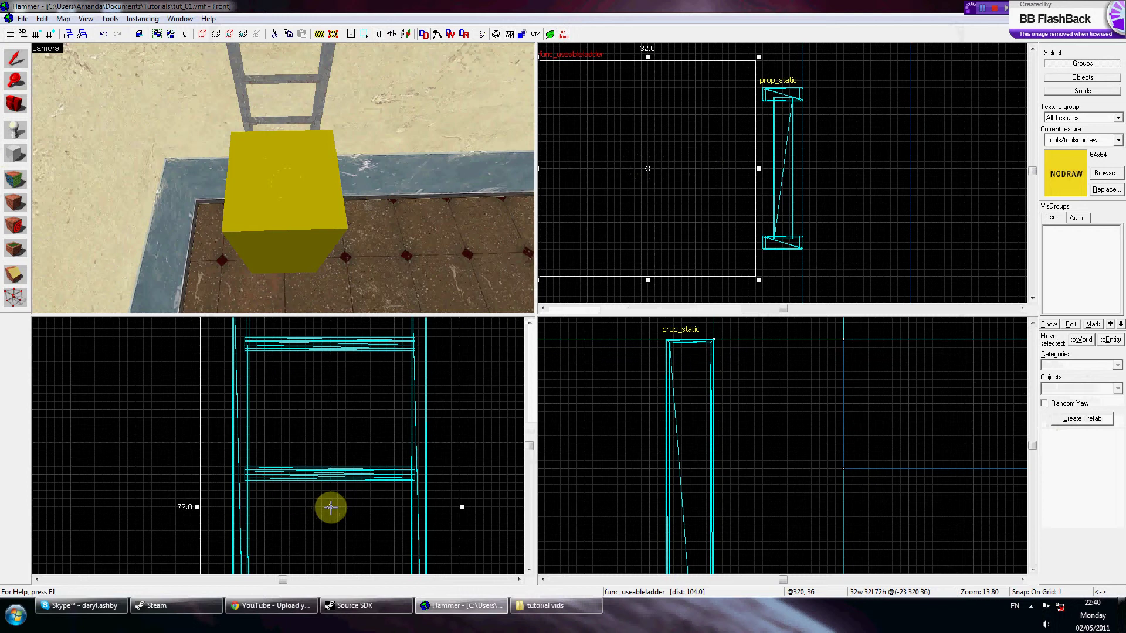
mouse_move(330, 507)
mouse_down()
mouse_move(317, 201)
mouse_move(329, 55)
mouse_move(327, 143)
mouse_up()
scroll(309, 384, down, 10)
scroll(309, 385, up, 6)
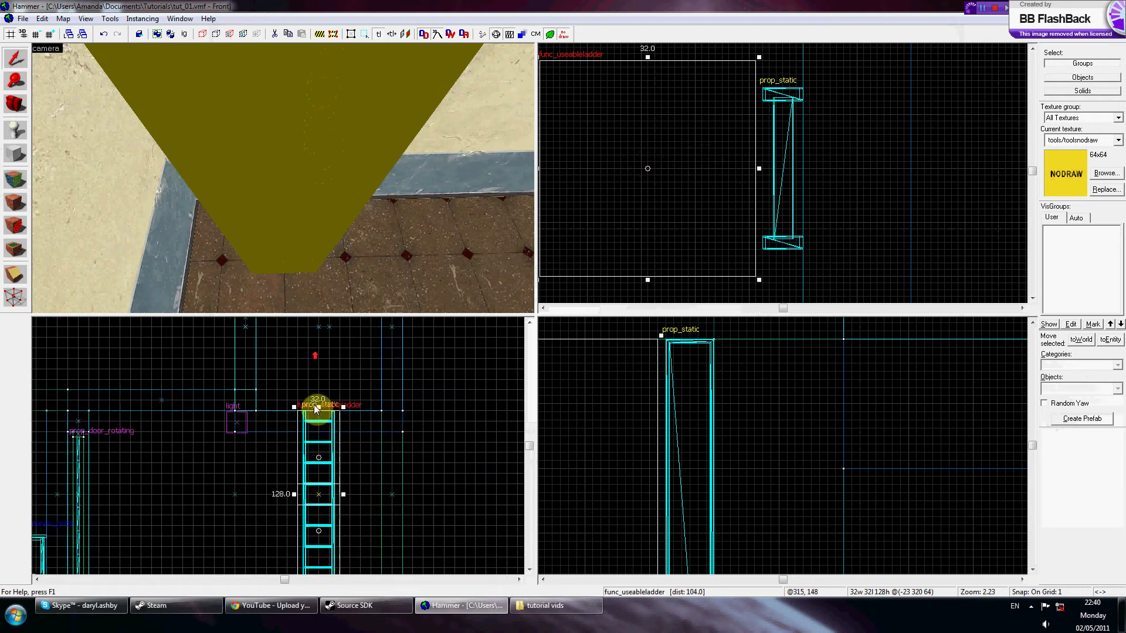
mouse_move(311, 516)
mouse_down()
mouse_move(309, 234)
mouse_move(312, 381)
mouse_up()
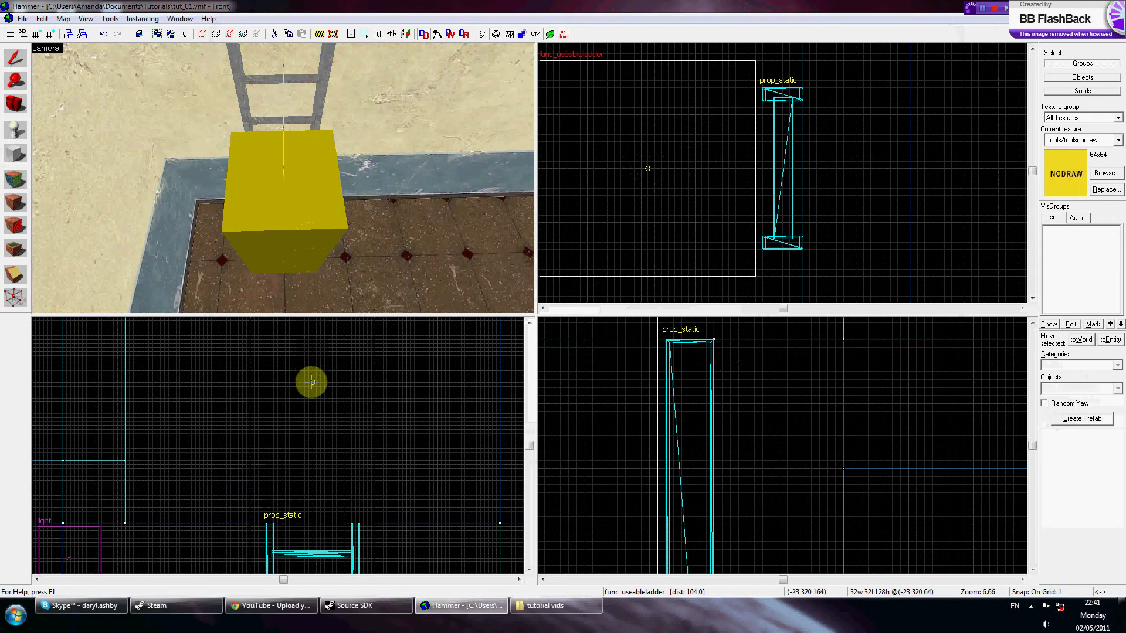
Examine the func_useableladder's upper and lower endpoint boxes around the ladder in the 3D view
key(z)
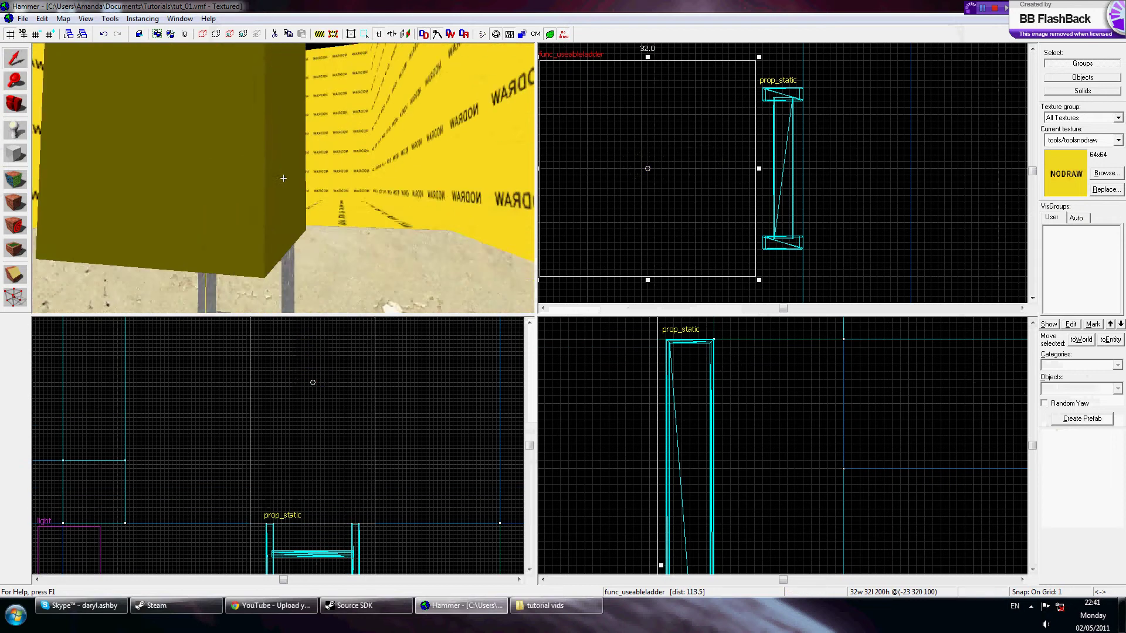
key(w)
key(w)
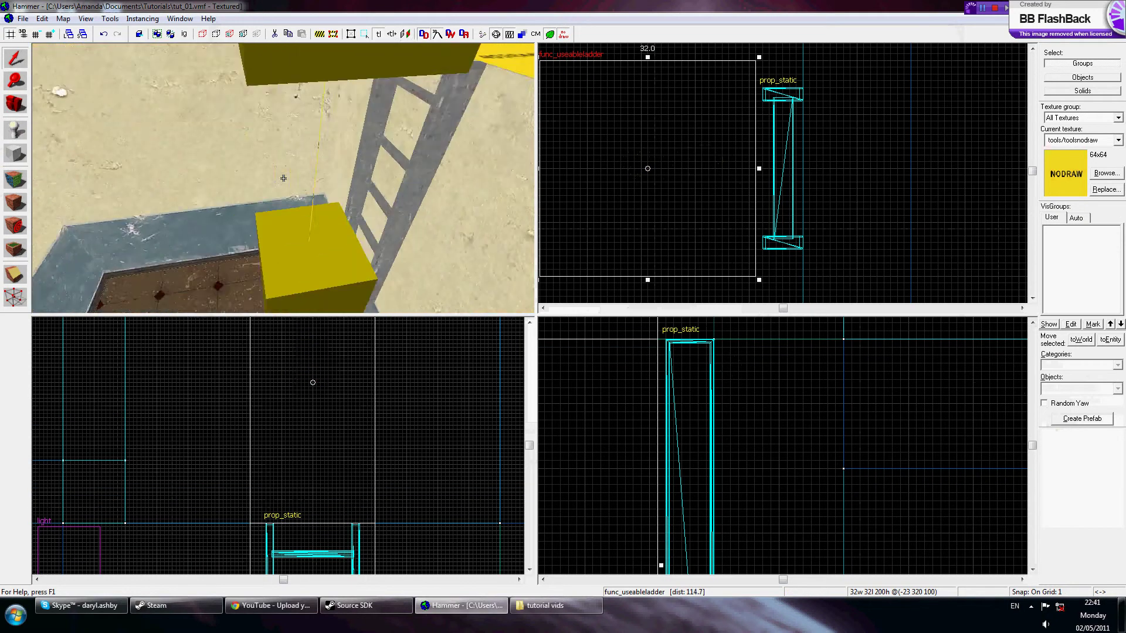
key(w)
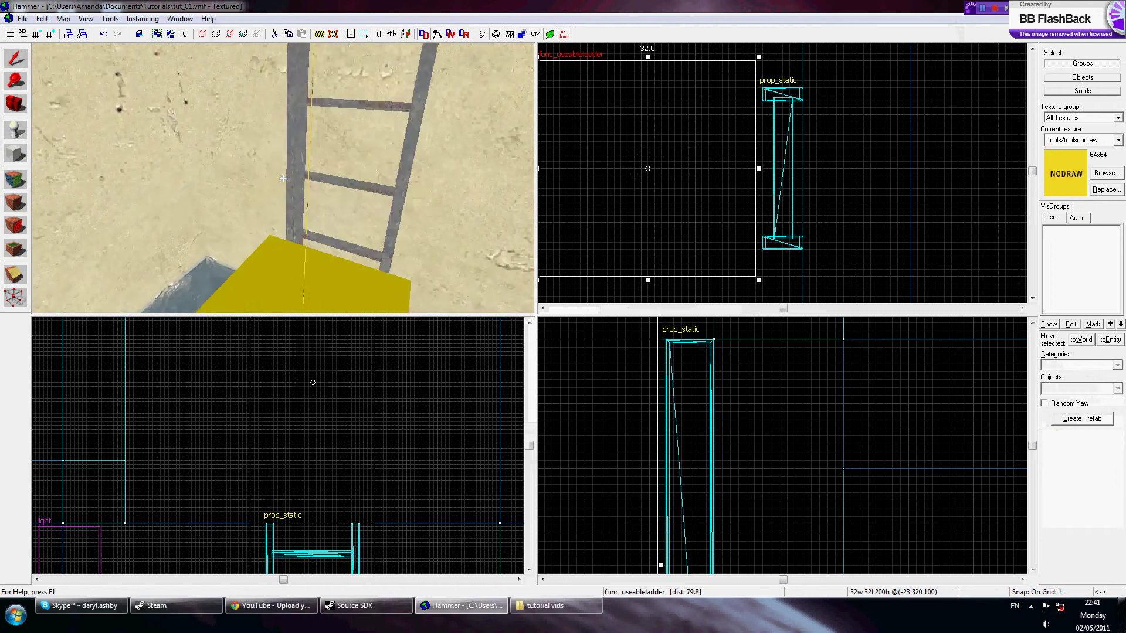
key(z)
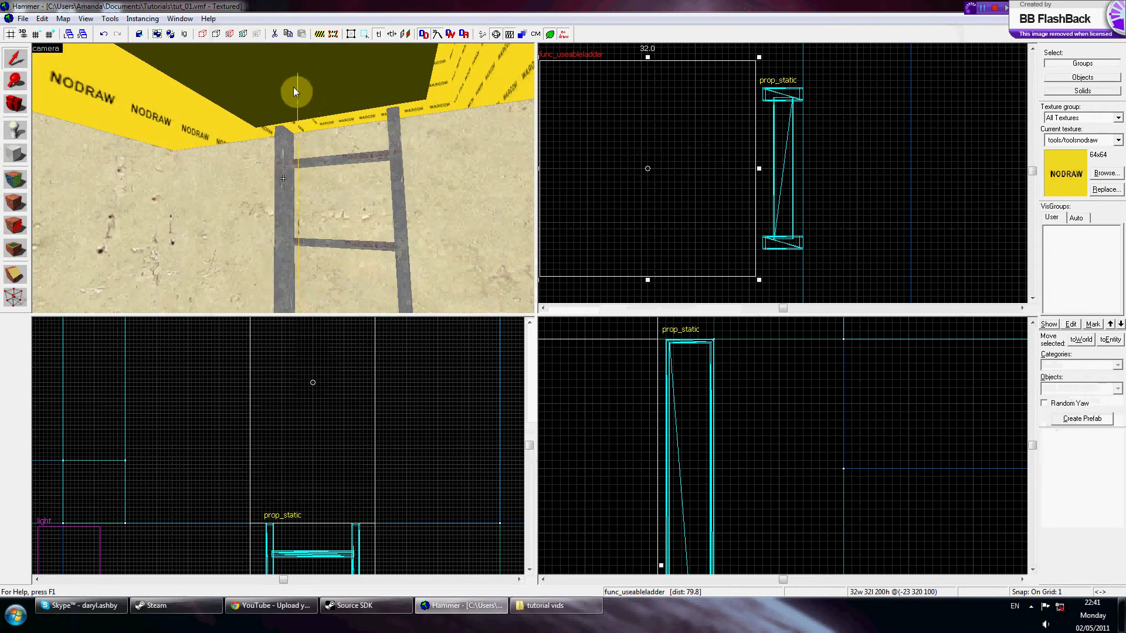
key(z)
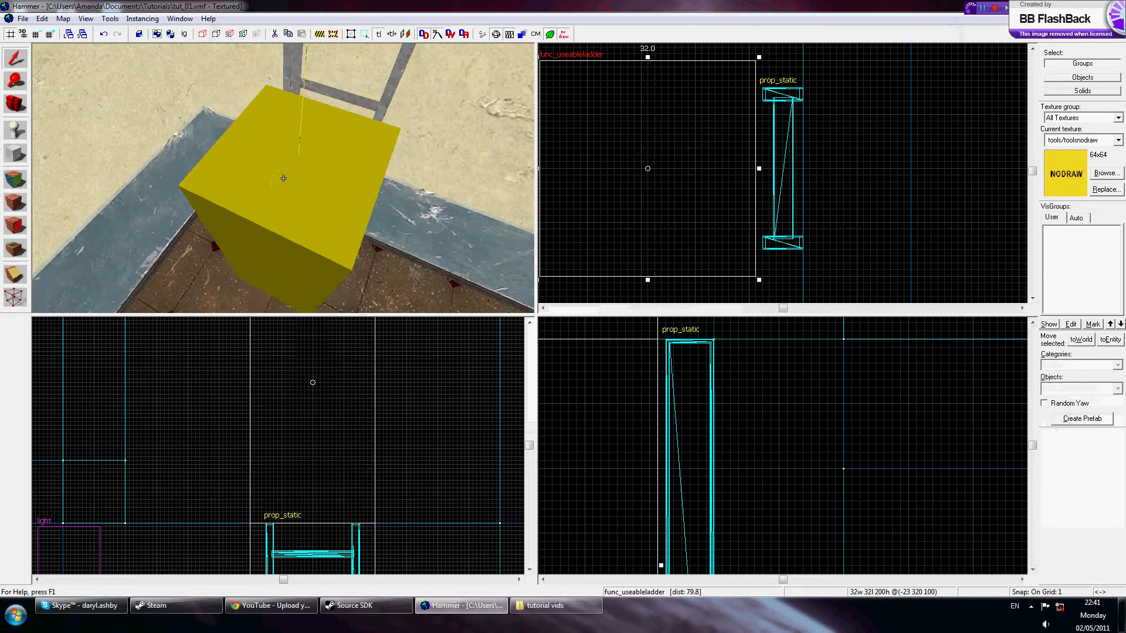
Choose info_ladder_dismount as the point entity to create
key(s)
key(w)
key(s)
key(w)
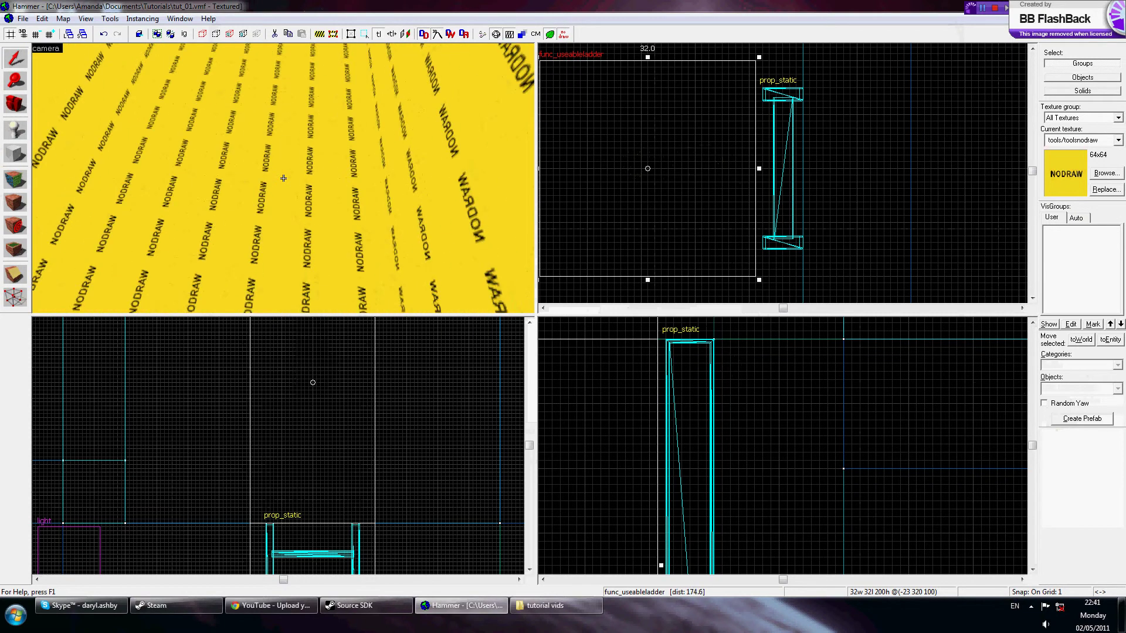
click(16, 130)
click(838, 262)
click(1056, 388)
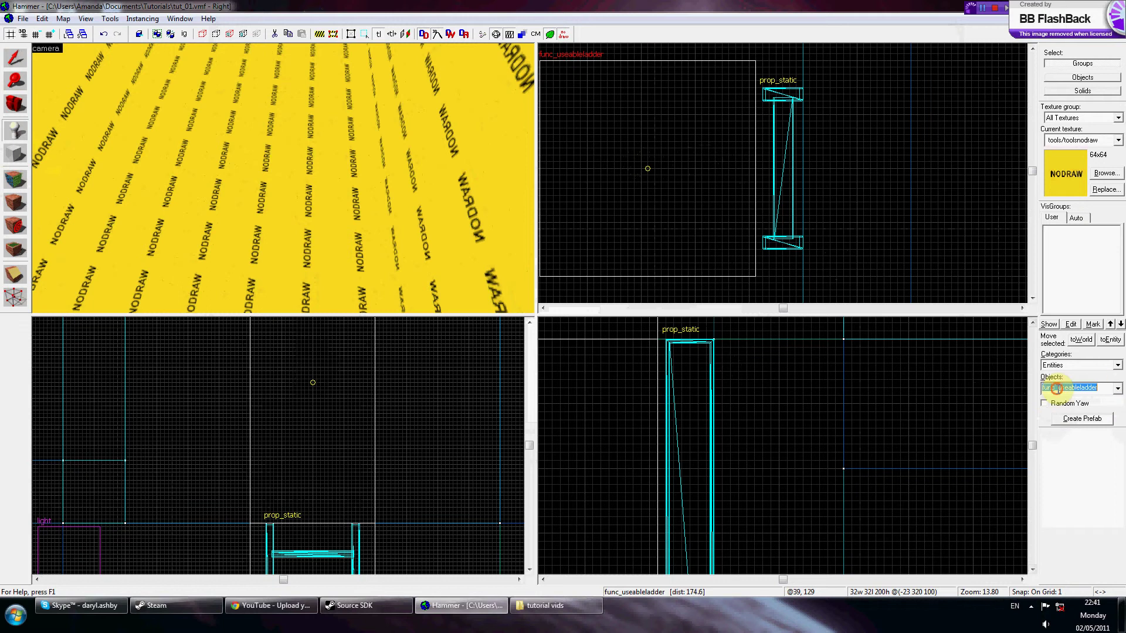
text(info_la)
key(Down)
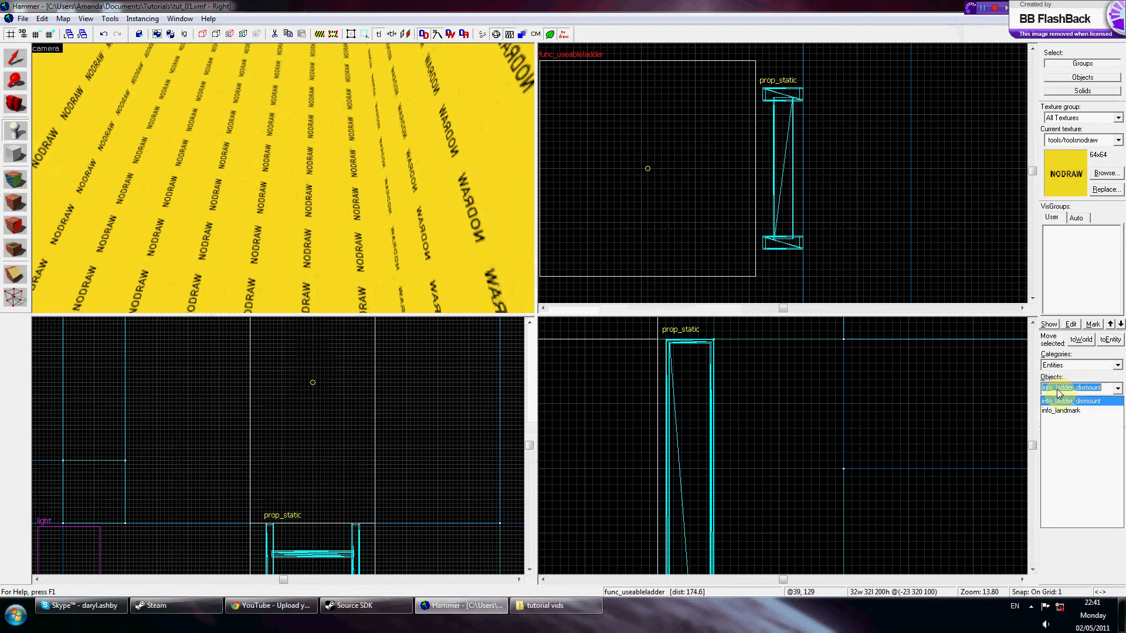
click(1096, 402)
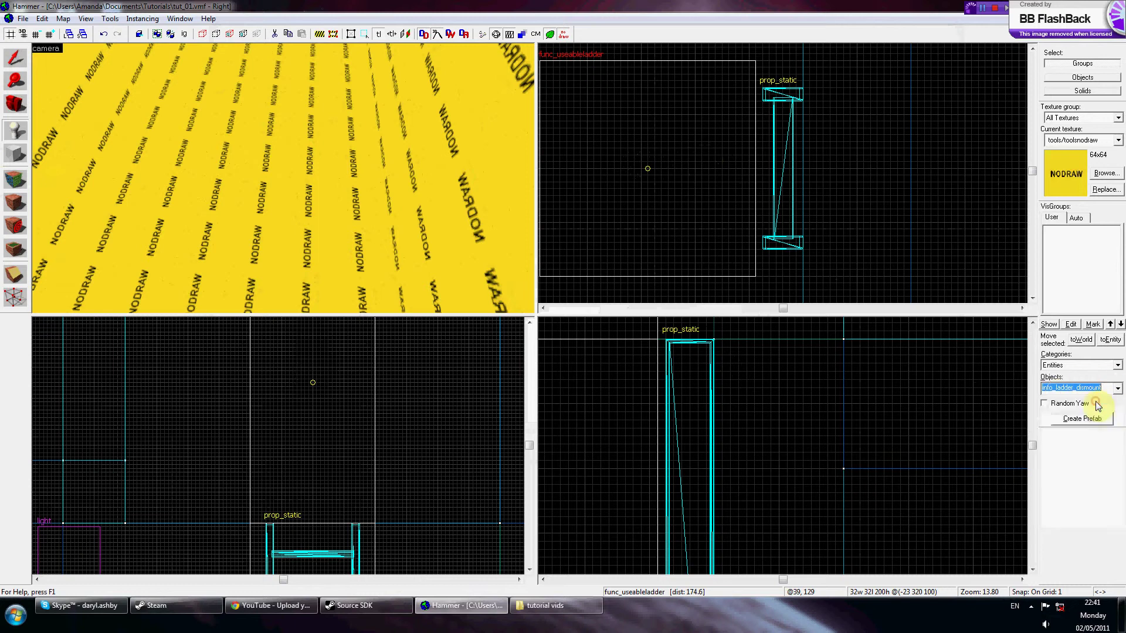
Place an info_ladder_dismount on the upper passage floor behind the ladder's top and align it with the func_useableladder box
key(z)
key(s)
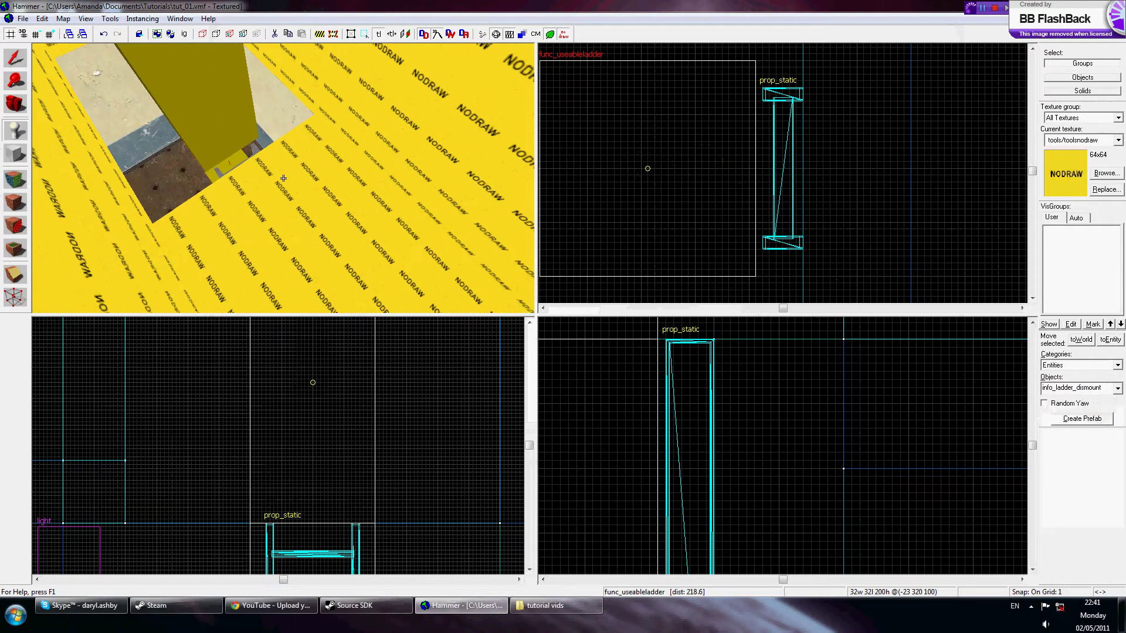
key(z)
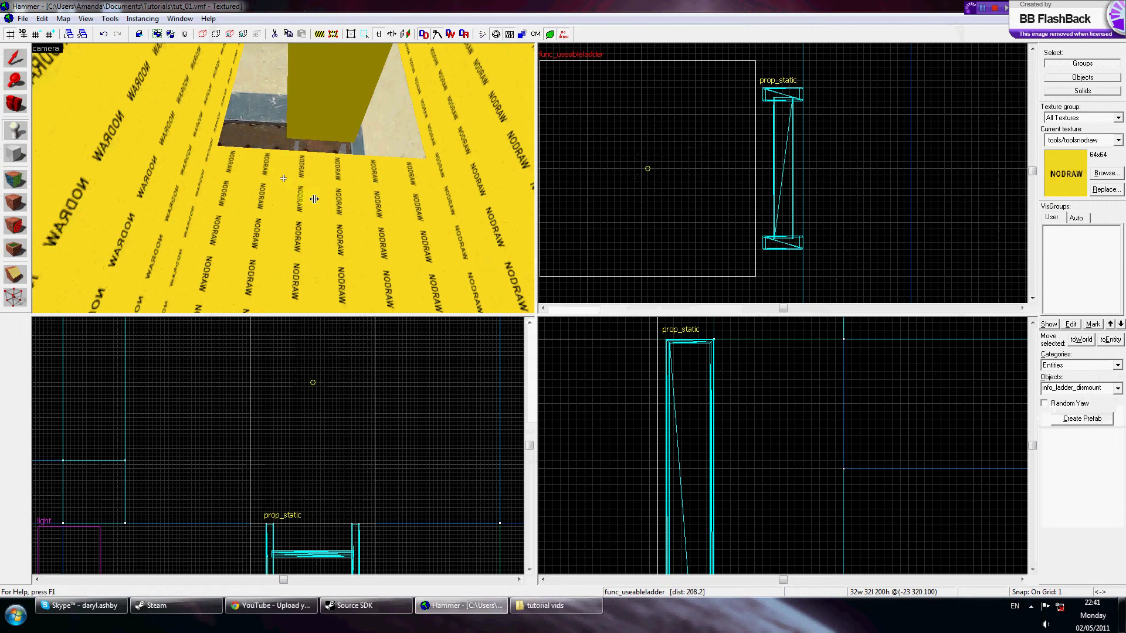
scroll(284, 178, down, 2)
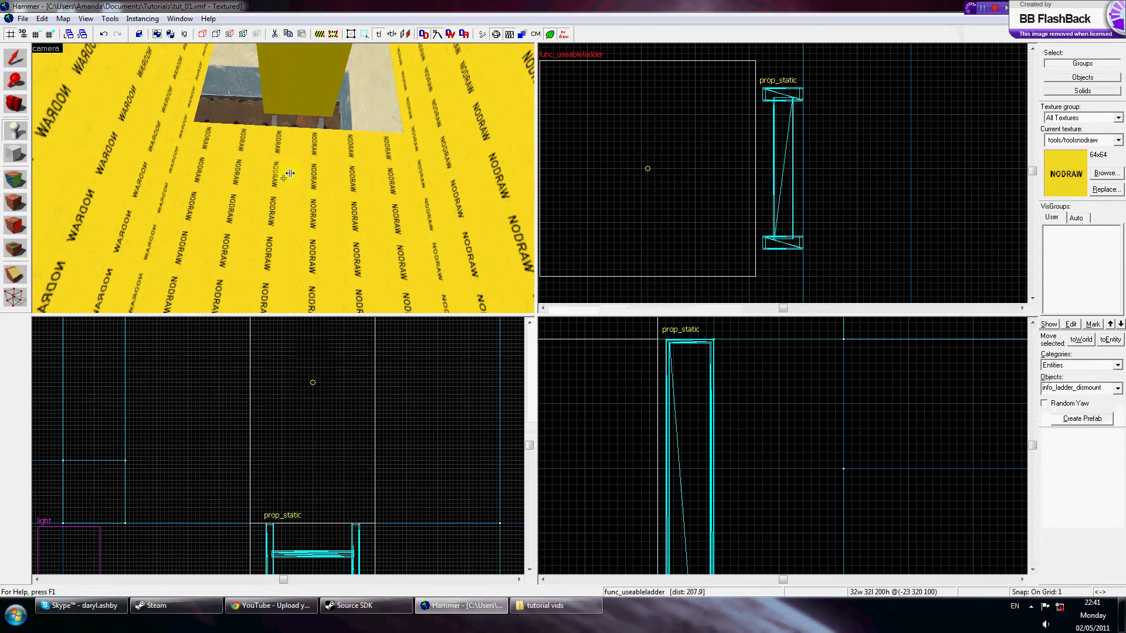
click(267, 172)
click(15, 58)
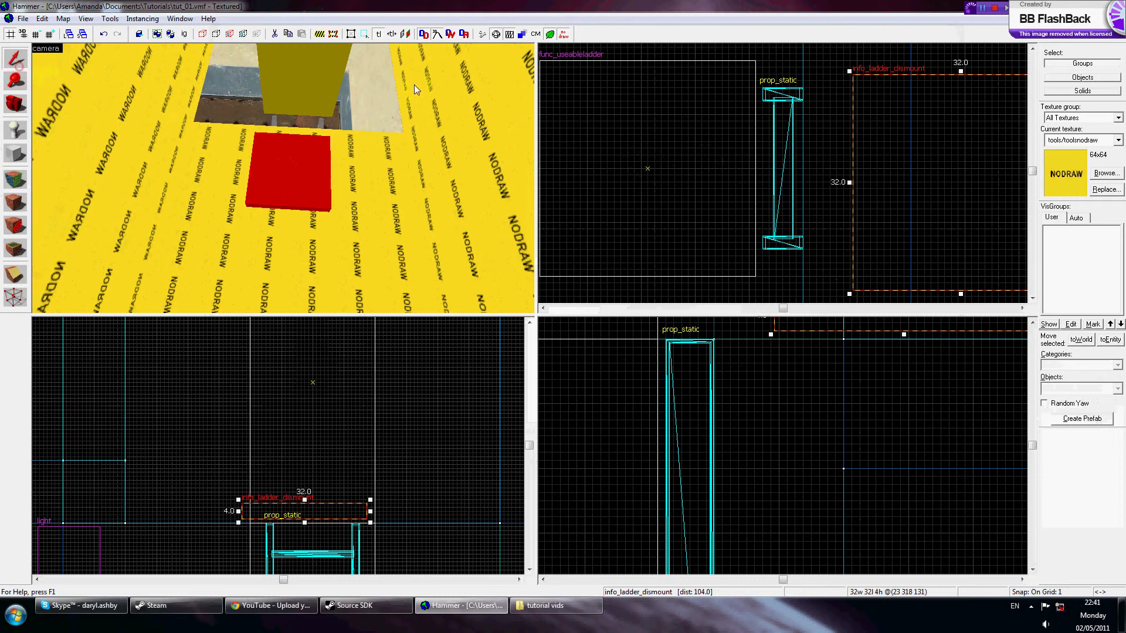
scroll(786, 160, down, 3)
scroll(880, 181, up, 2)
drag(887, 219, 873, 205)
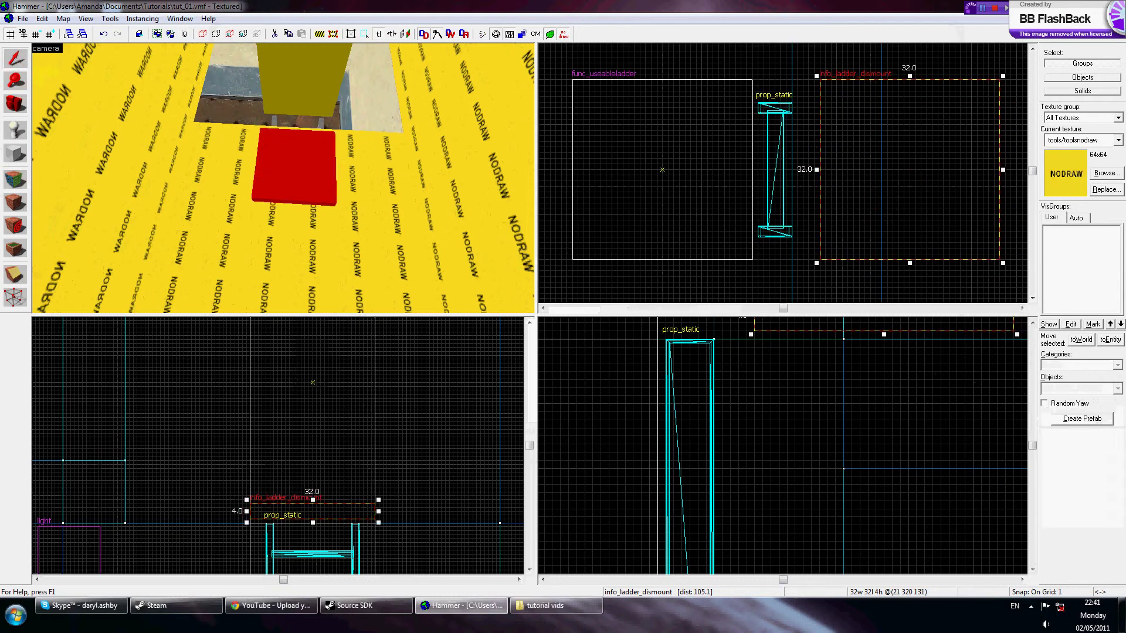
Place a second info_ladder_dismount on the tiled room floor near the base of the ladder
key(z)
key(w)
key(d)
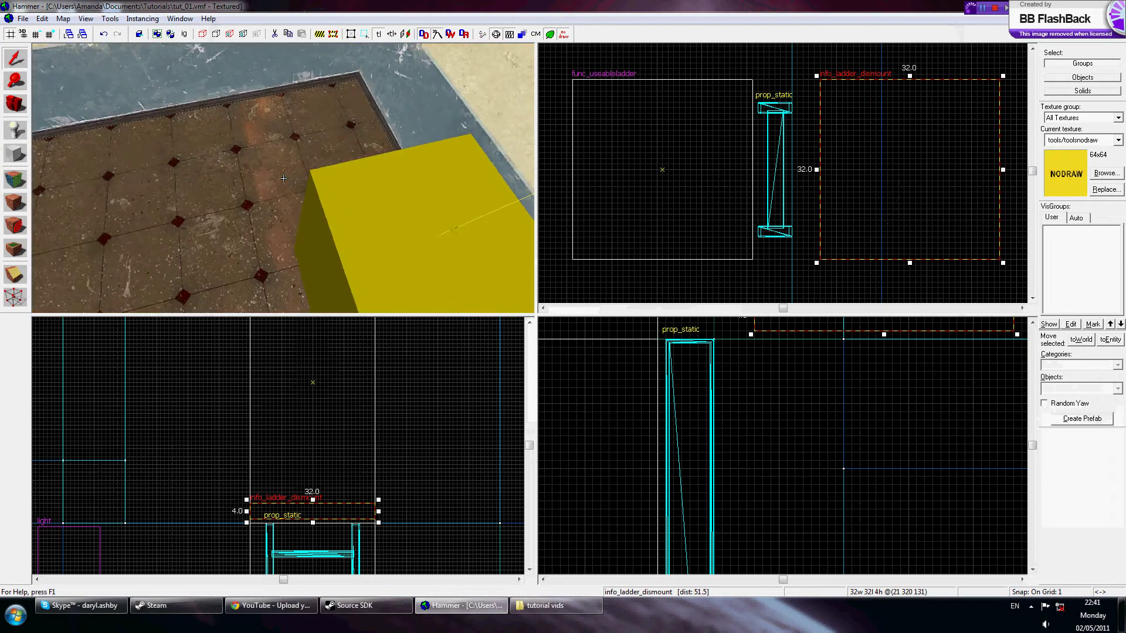
key(z)
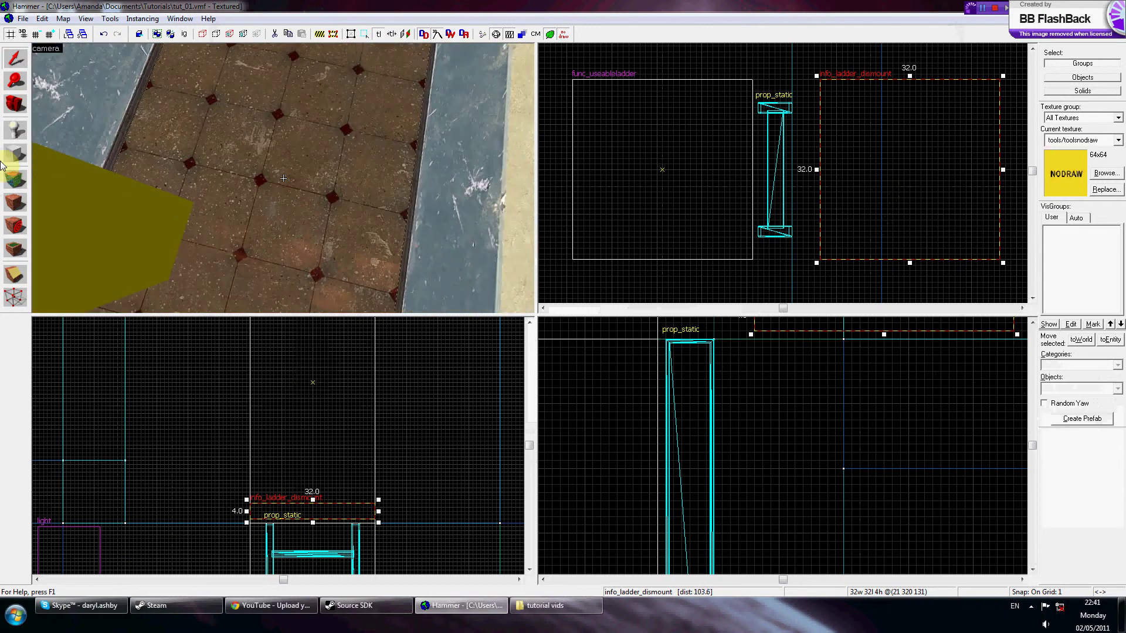
click(16, 129)
click(251, 171)
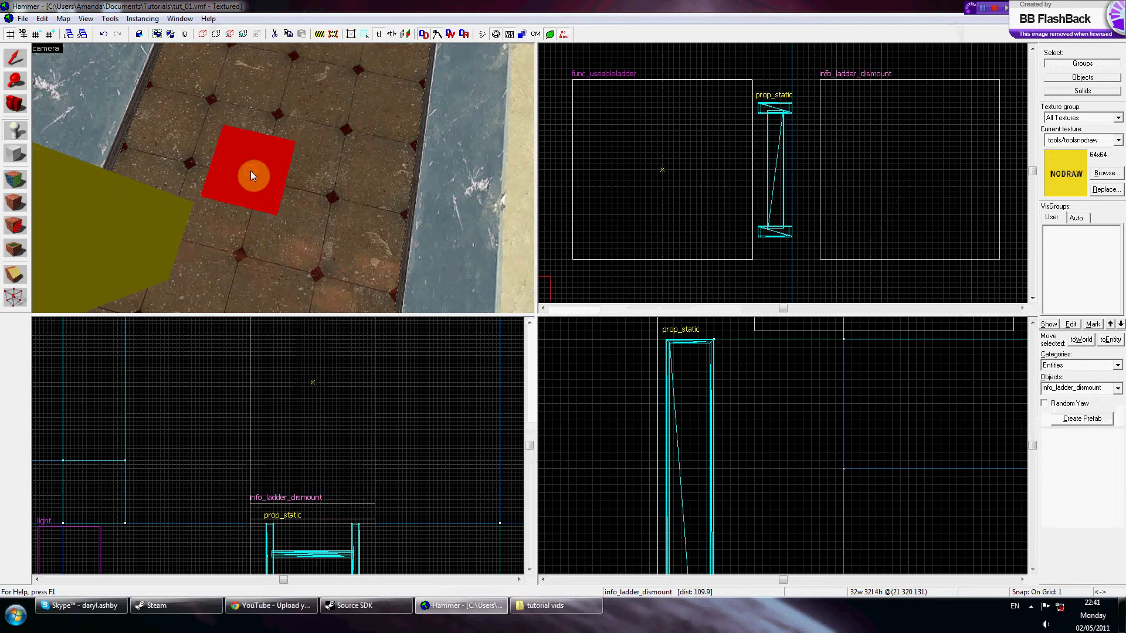
Move the lower info_ladder_dismount close beside the func_useableladder box, lined up with its side edges, and deselect it
click(15, 59)
scroll(914, 184, down, 8)
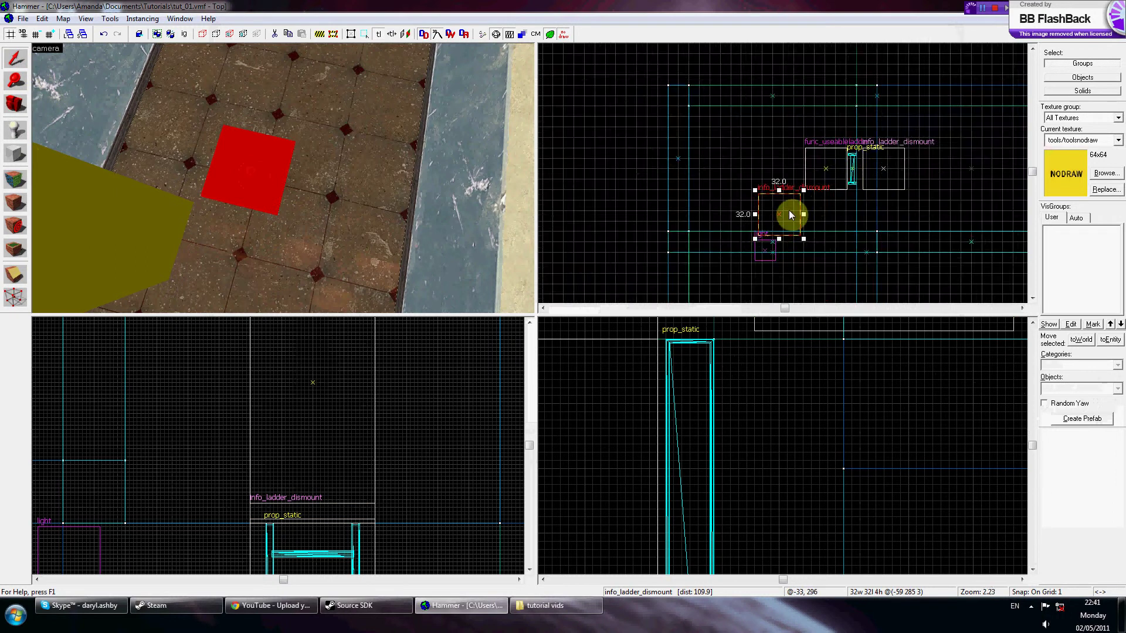
scroll(790, 212, up, 7)
mouse_move(789, 210)
shift+mouse_down()
mouse_move(895, 224)
mouse_move(943, 208)
mouse_move(937, 218)
shift+mouse_up()
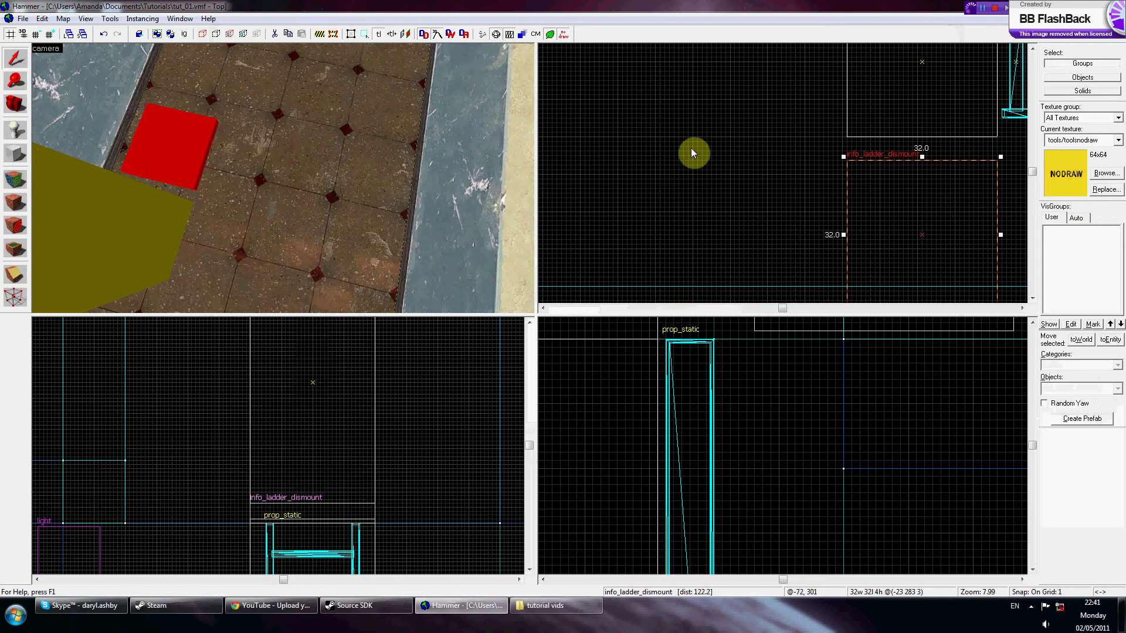
click(692, 151)
Texture the upper passage floor with concrete/concretefloor011a, filtering the texture list by "floor"
key(z)
key(s)
key(w)
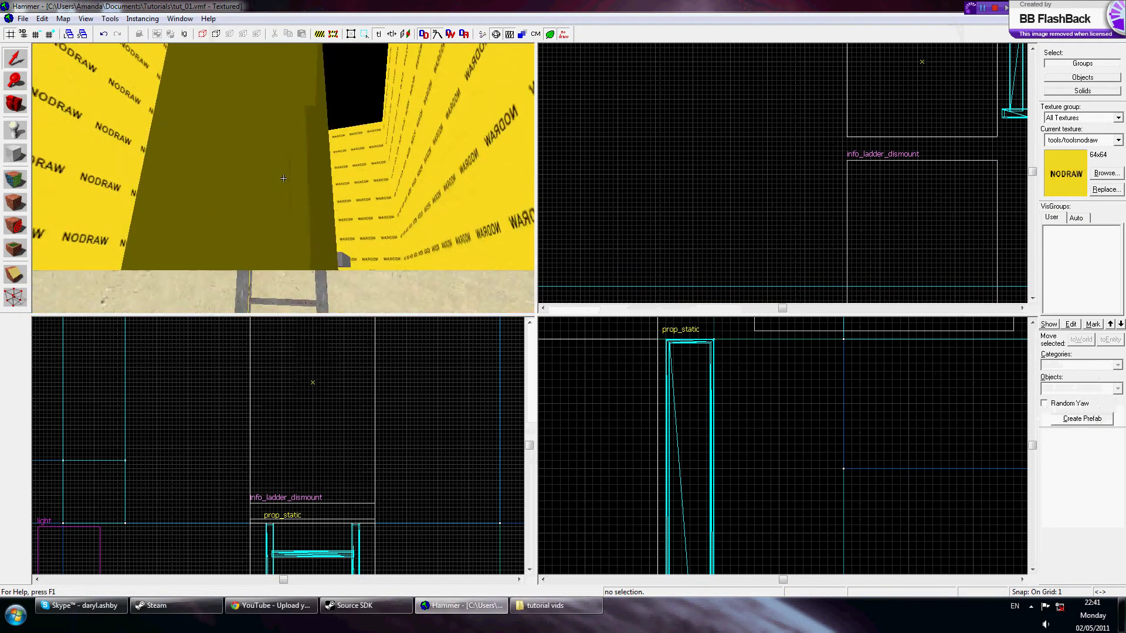
key(s)
key(w)
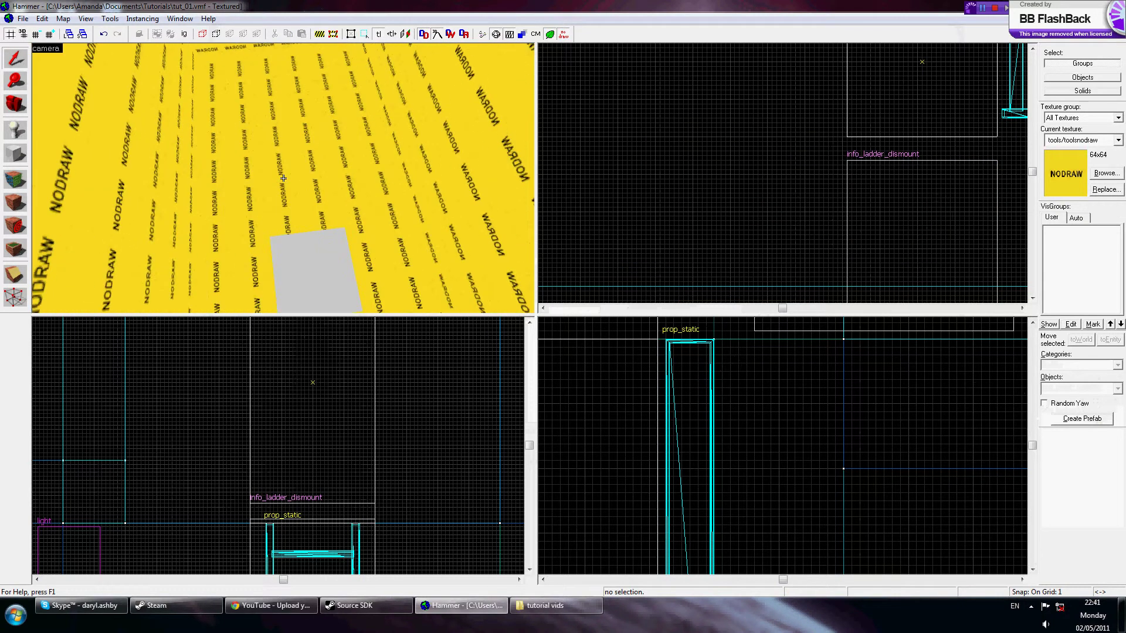
click(18, 172)
click(293, 180)
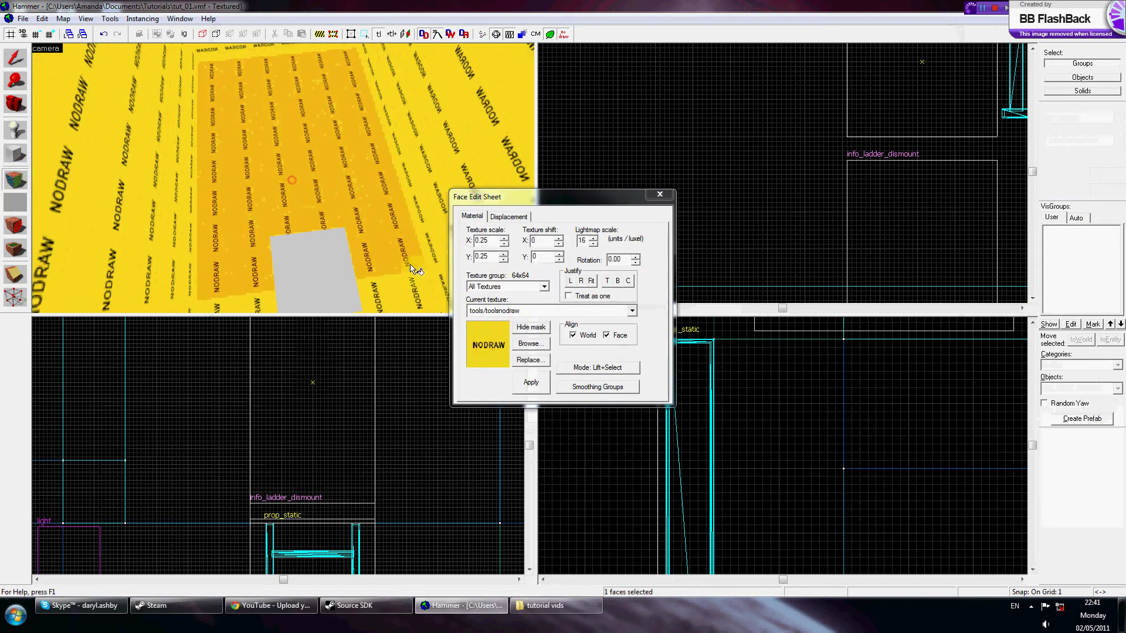
click(523, 348)
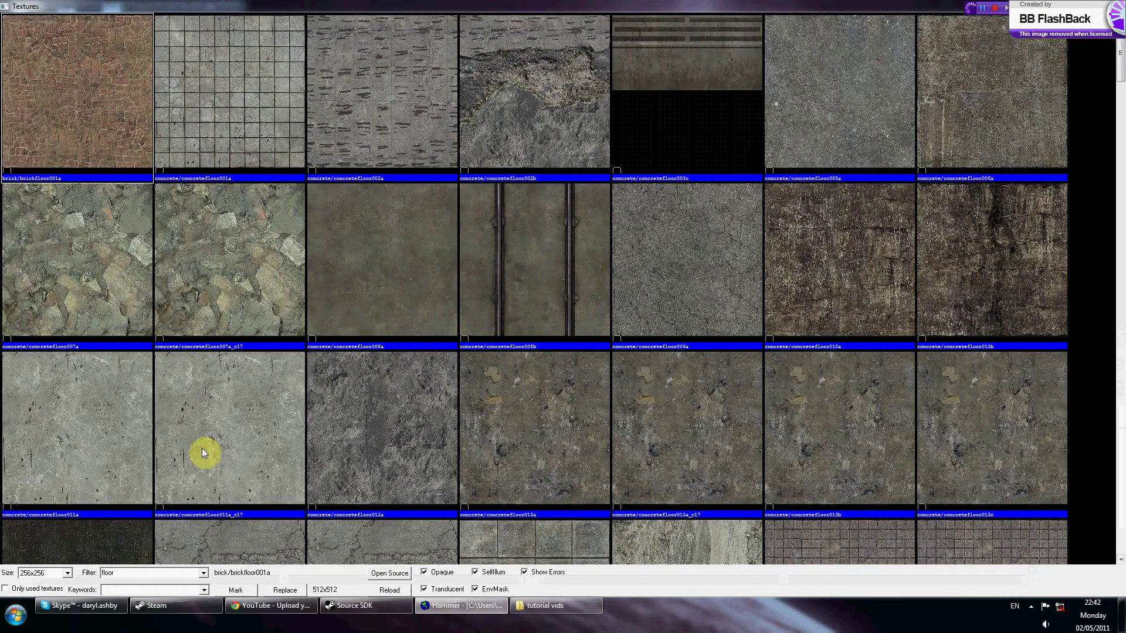
click(201, 450)
scroll(237, 448, down, 3)
double_click(101, 314)
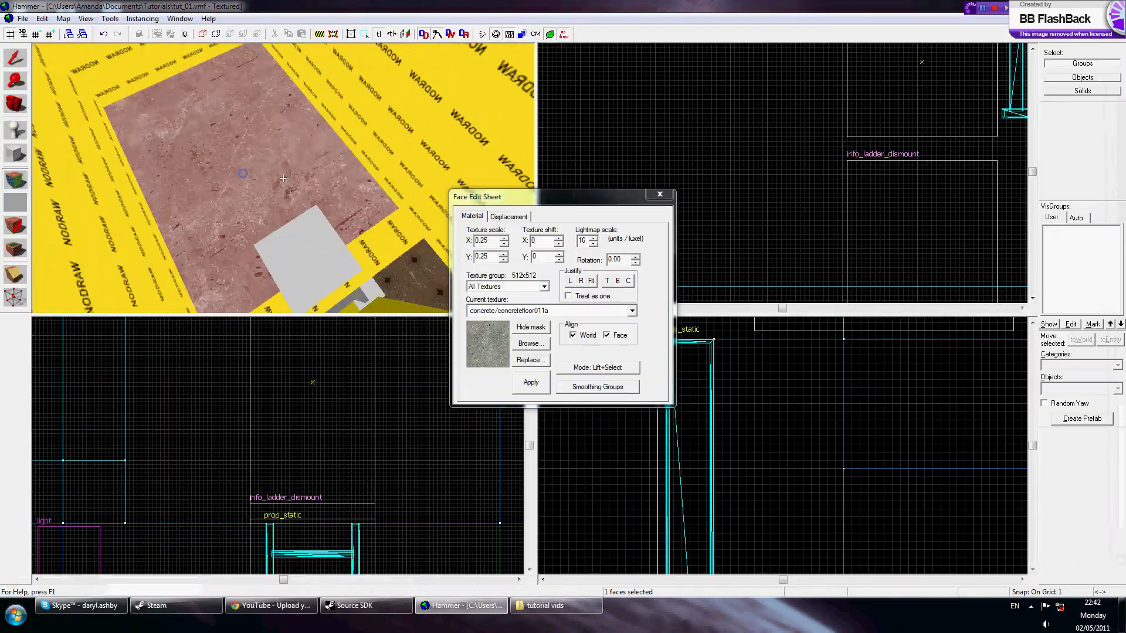
Texture the end wall of the upper passage with concrete/concretewall002c, filtering the texture list by "wall"
drag(283, 177, 334, 173)
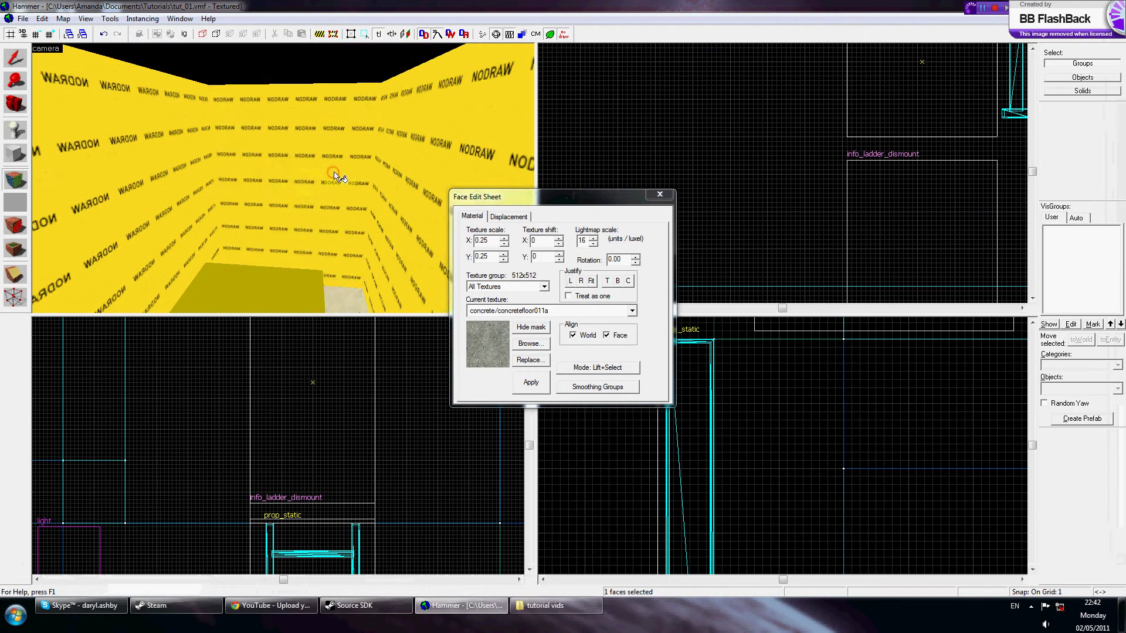
click(337, 176)
click(531, 343)
text(wall)
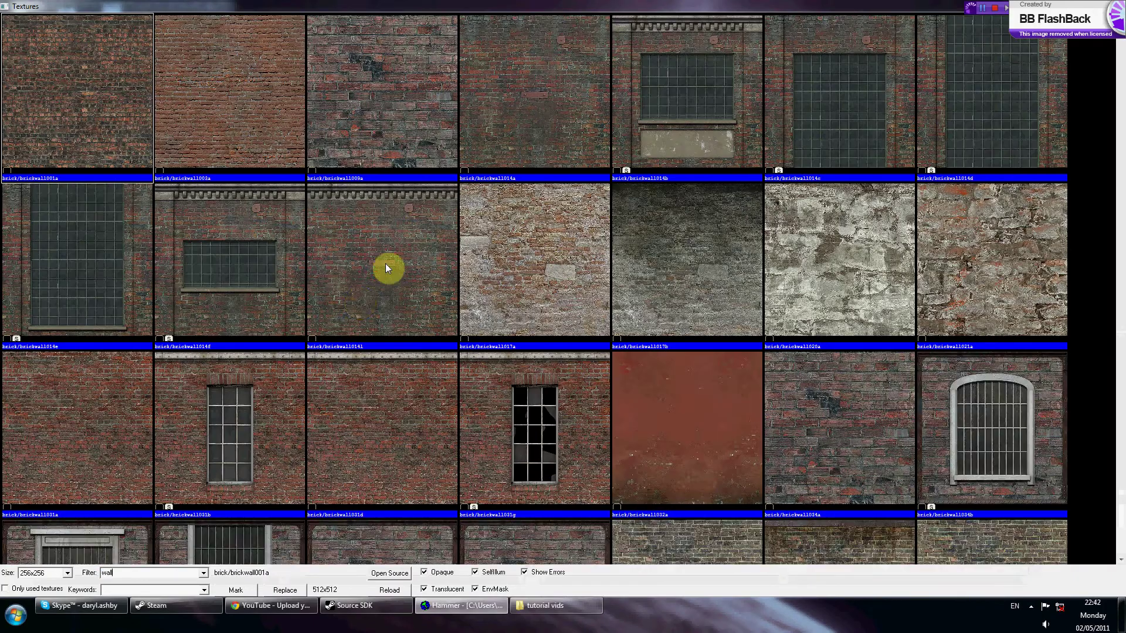
scroll(360, 301, down, 6)
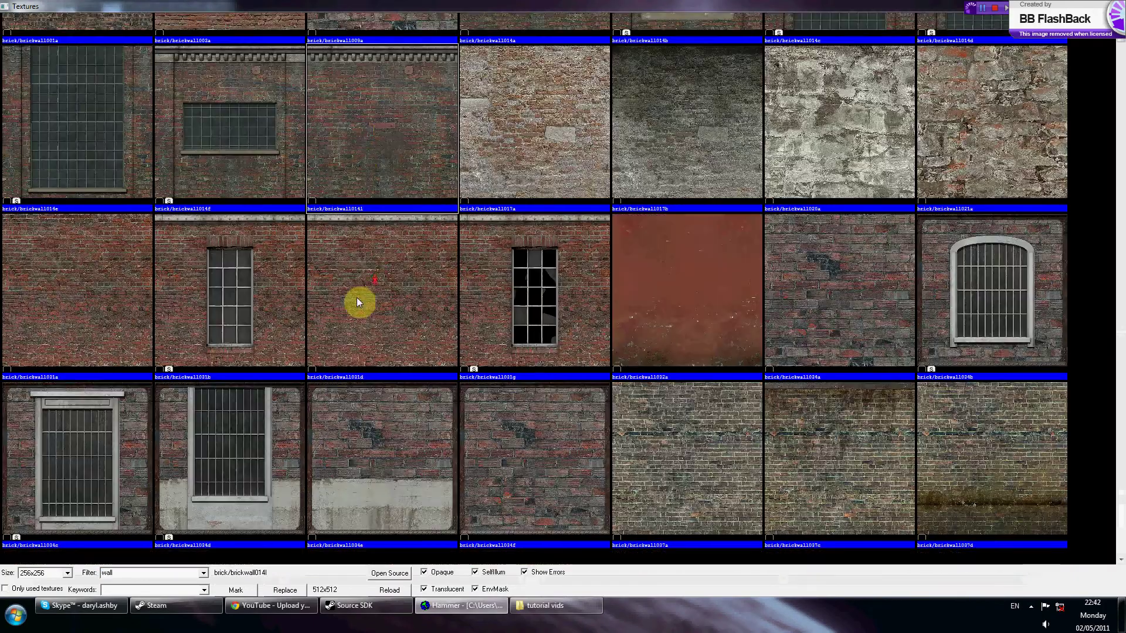
scroll(404, 279, down, 15)
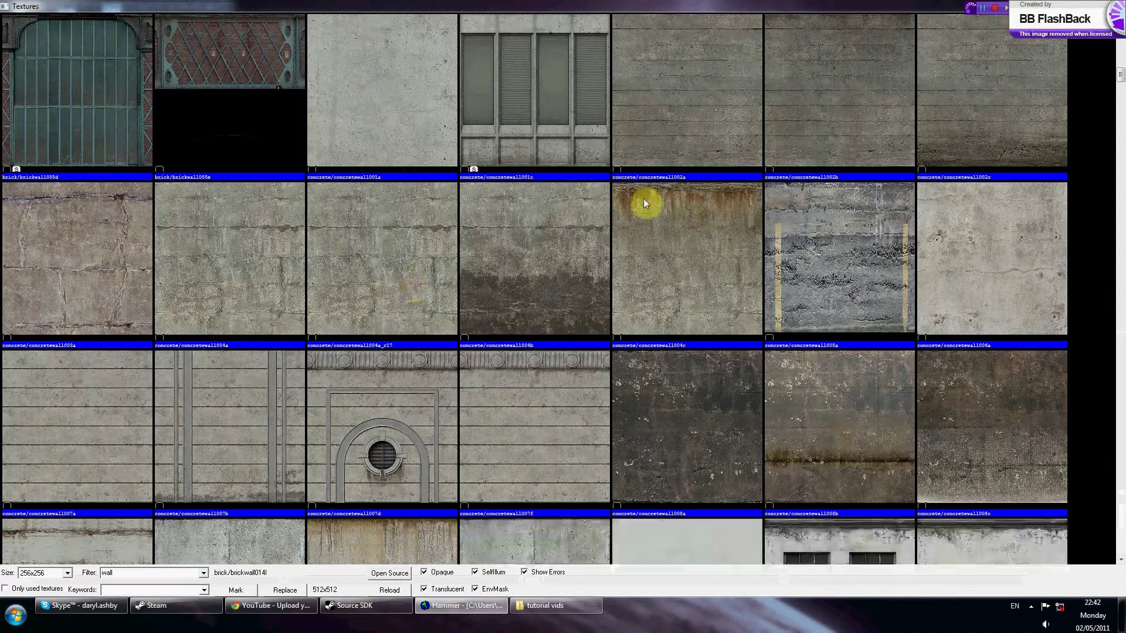
scroll(643, 198, up, 3)
scroll(643, 198, up, 3)
double_click(920, 344)
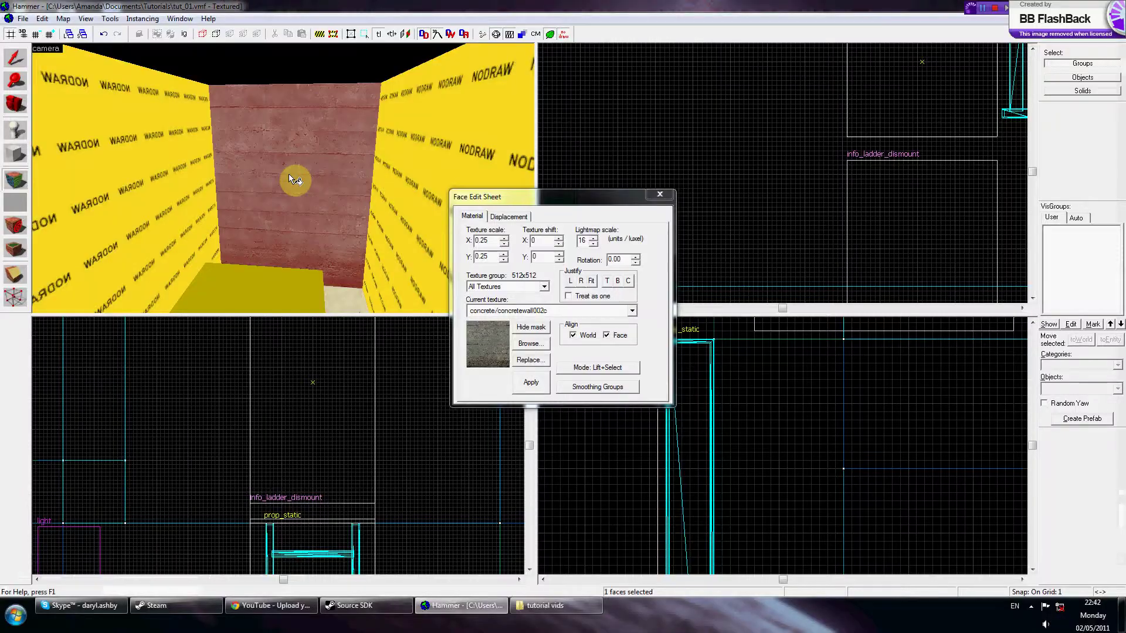
Apply the concretewall002c texture to the remaining inner walls of the upper passage and close the face editing dialog
right_click(196, 194)
right_click(410, 196)
key(z)
right_click(286, 193)
right_click(364, 202)
key(z)
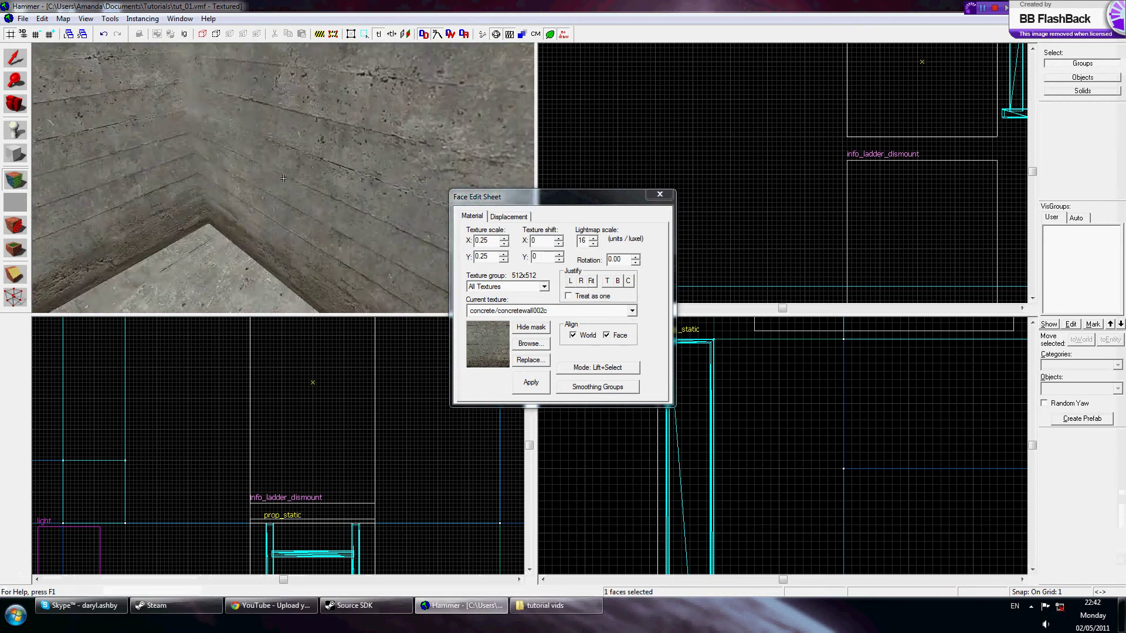
key(w)
key(z)
right_click(277, 185)
key(z)
key(w)
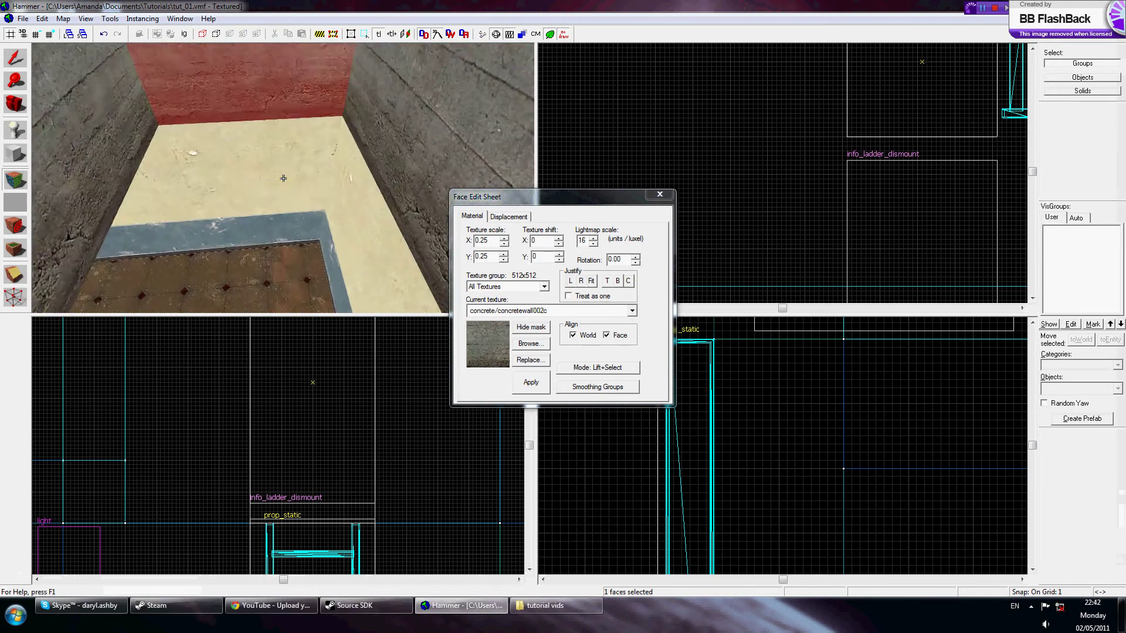
key(s)
key(z)
click(304, 182)
click(660, 195)
Select a side wall of the upper passage and coarsen the grid snap to 16 units
key(z)
key(w)
key(s)
key(z)
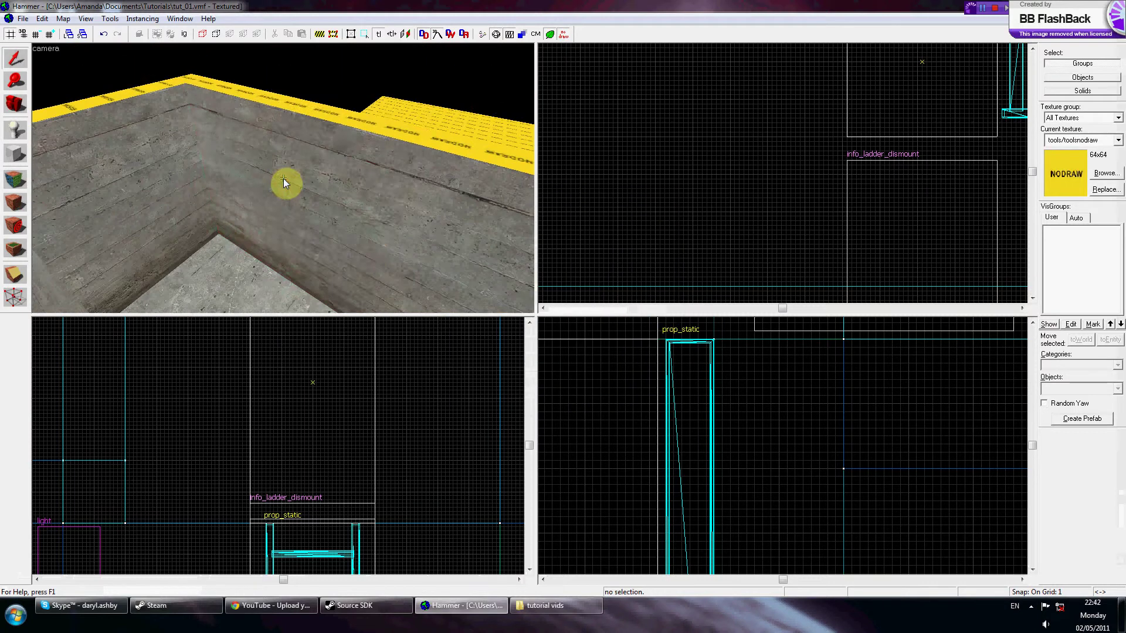
click(284, 183)
scroll(282, 421, down, 10)
scroll(288, 416, down, 3)
key(bracketright)
key(bracketright)
key(bracketright)
key(bracketright)
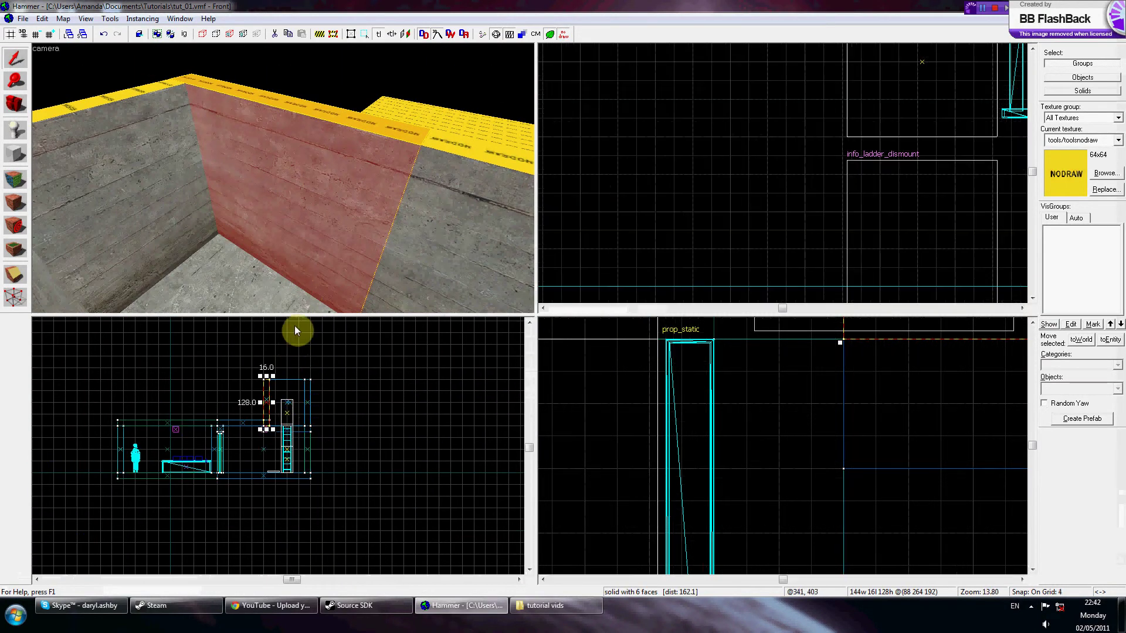
Create a NODRAW block 304 by 128 units and 16 units thick that caps the open top of the passage
scroll(293, 363, up, 3)
scroll(293, 368, up, 3)
click(16, 153)
drag(146, 419, 384, 446)
scroll(771, 175, down, 3)
scroll(838, 153, up, 1)
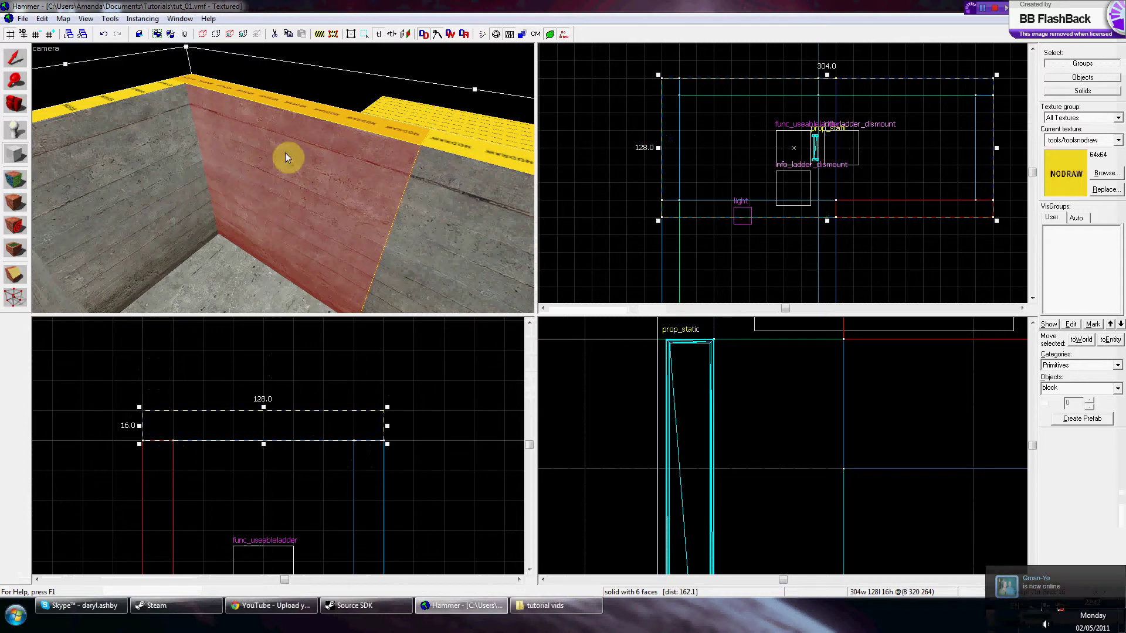
key(Return)
Texture the underside of the passage's roof block with concrete/concreteceiling001a, filtering the textures by "ceil", and close the face editing dialog
key(z)
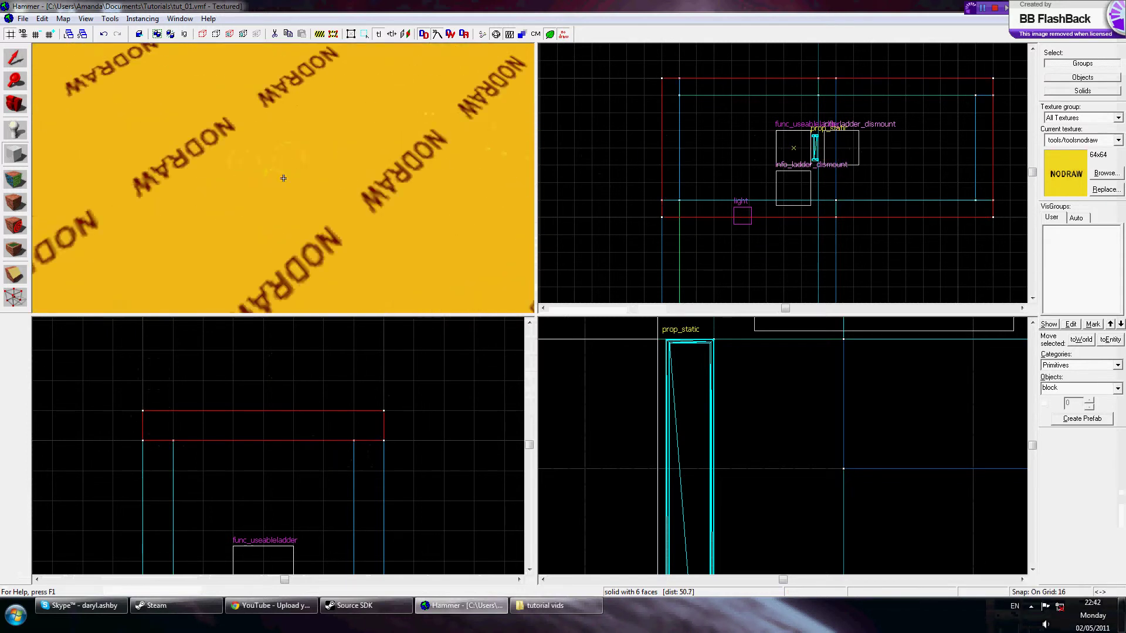
key(z)
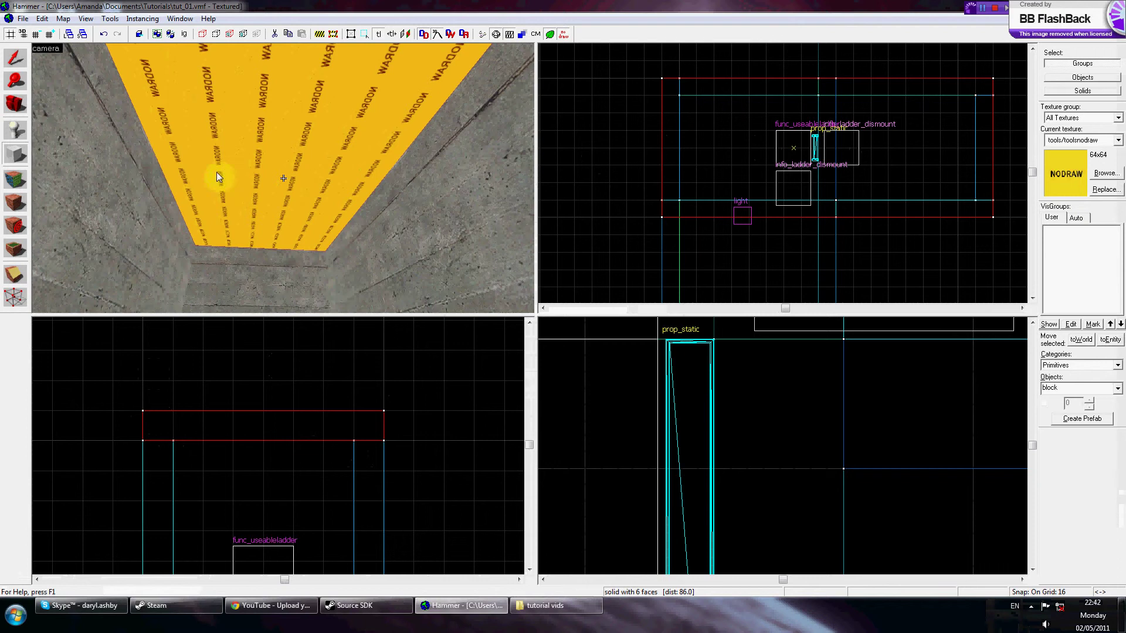
click(14, 186)
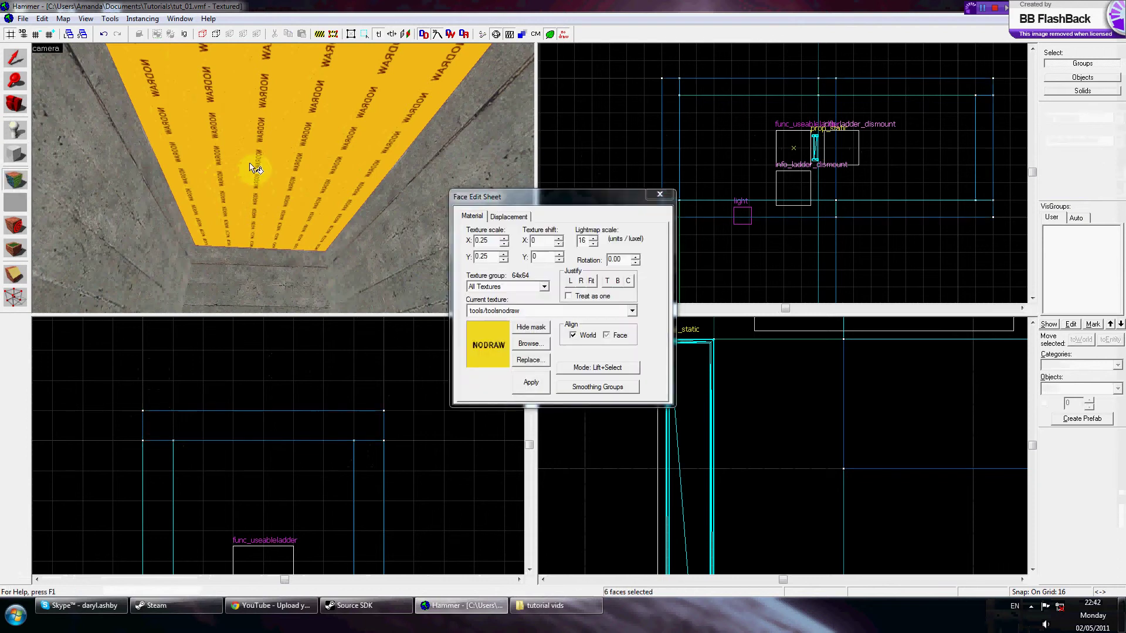
click(531, 346)
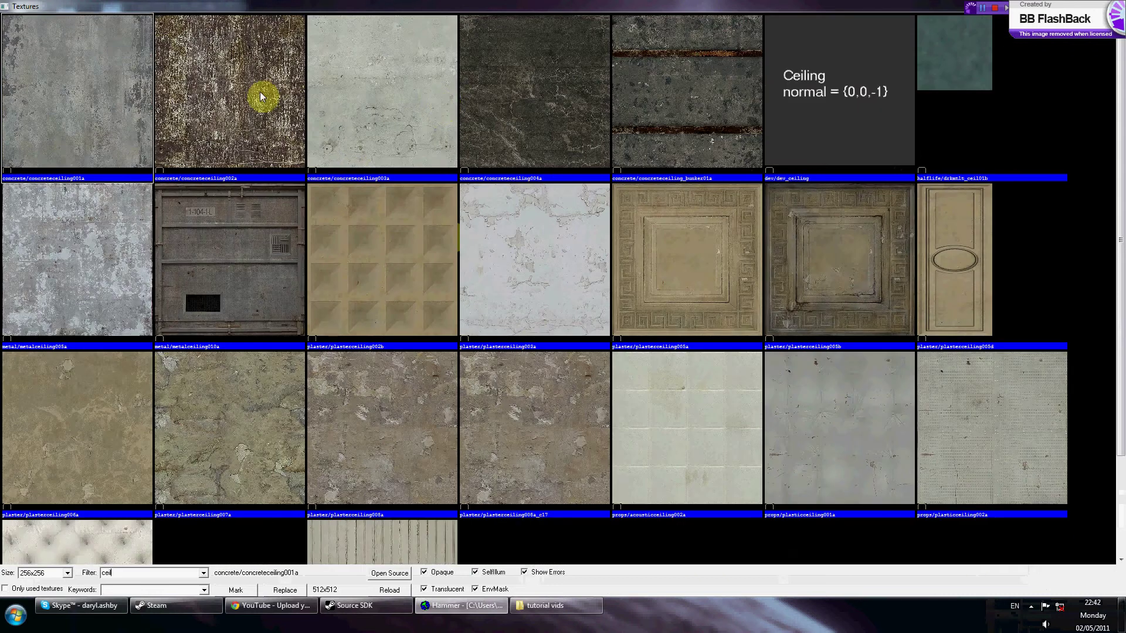
double_click(99, 100)
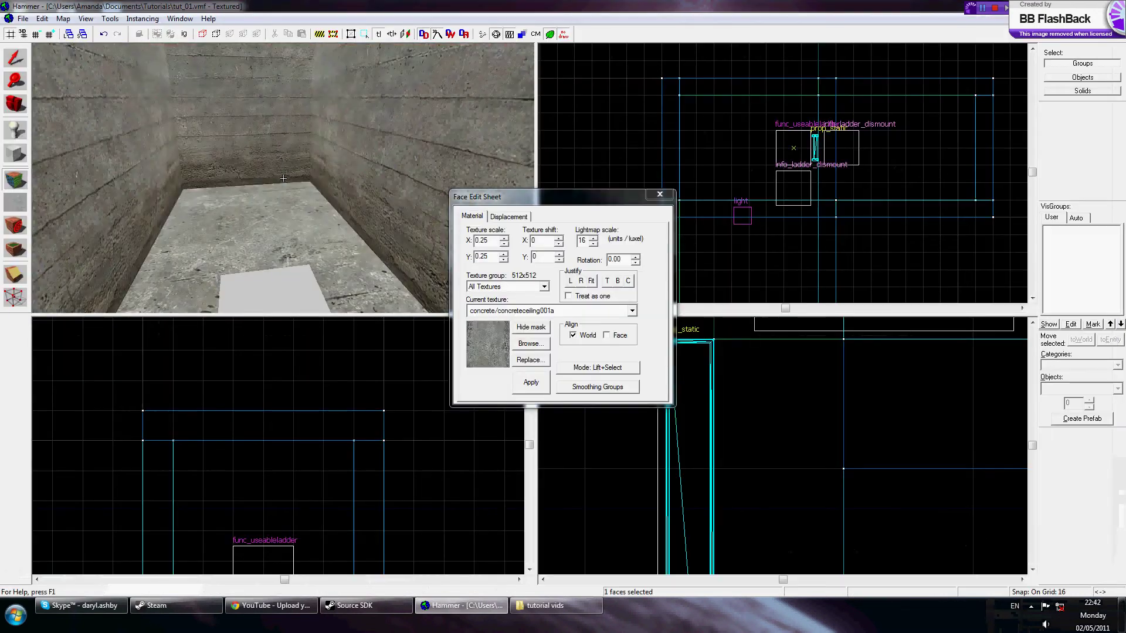
click(284, 179)
click(659, 194)
Select the room's ceiling light and place a copy of it on the ceiling of the upper passage
key(z)
key(w)
key(w)
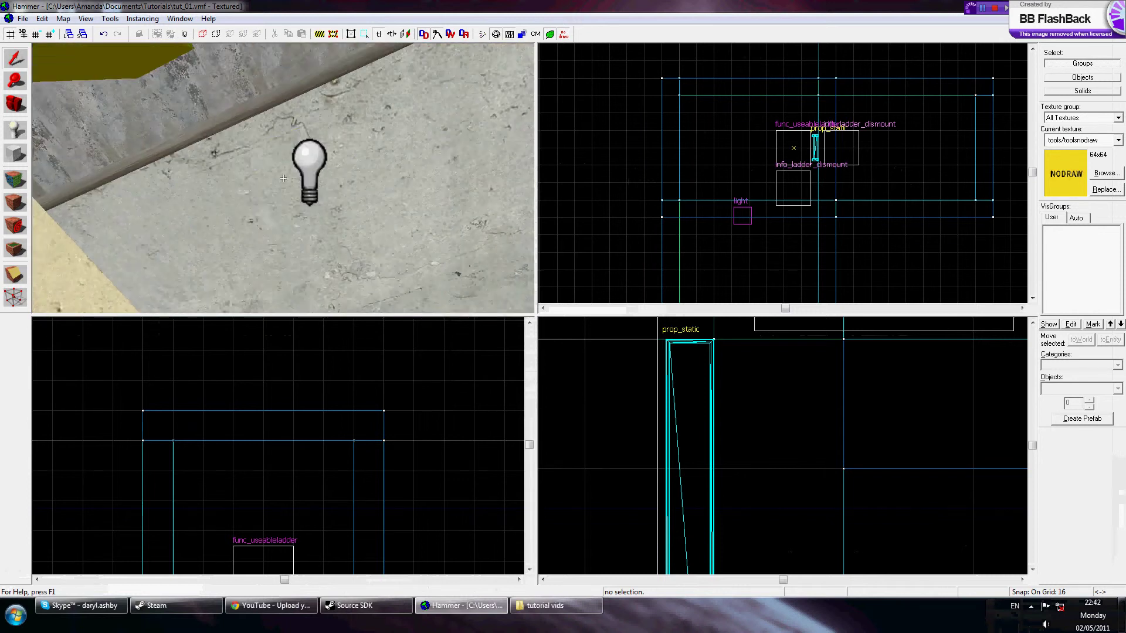
key(z)
click(315, 173)
key(z)
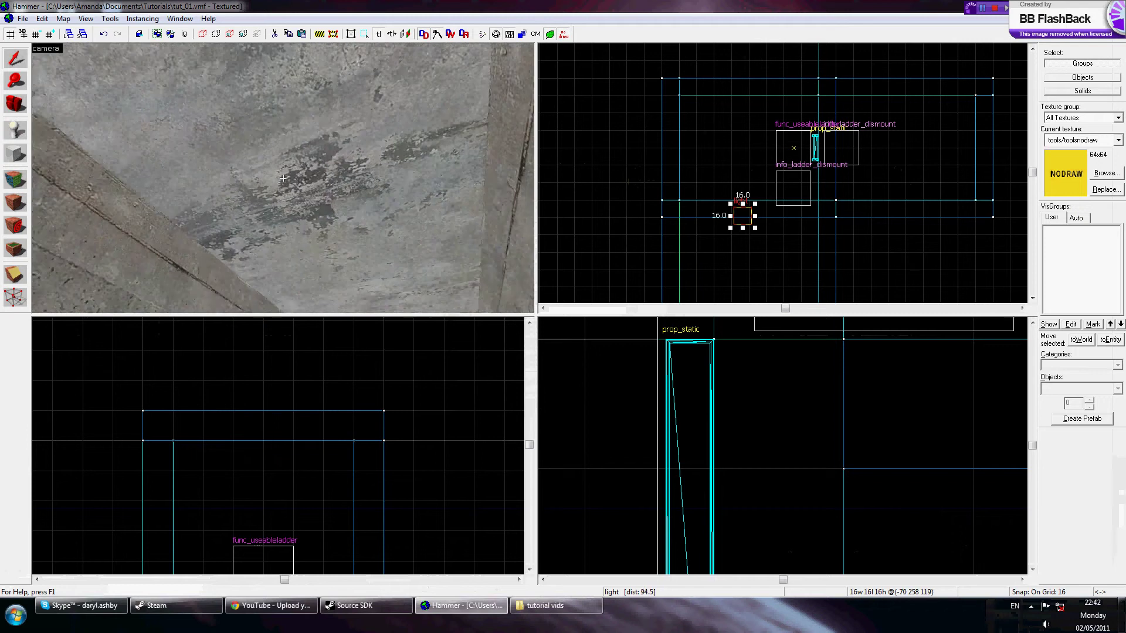
key(z)
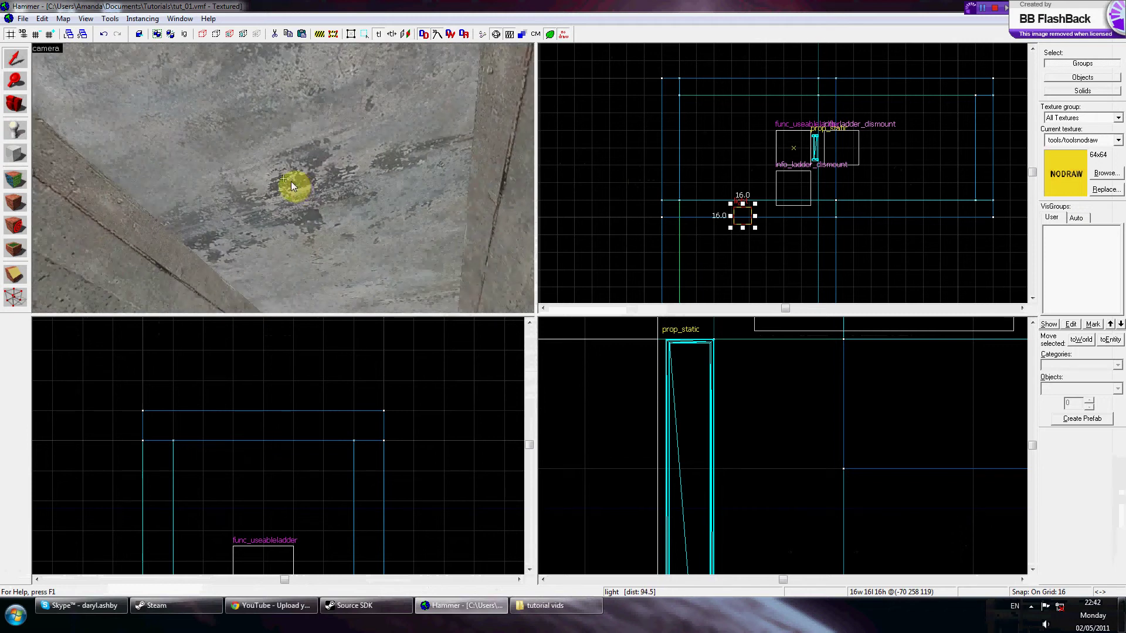
click(287, 181)
key(z)
key(z)
Move the new light along the passage until it sits over the info_ladder_dismount just beyond the ladder prop, and clear the selection
scroll(799, 156, up, 2)
drag(812, 151, 868, 163)
click(716, 168)
key(z)
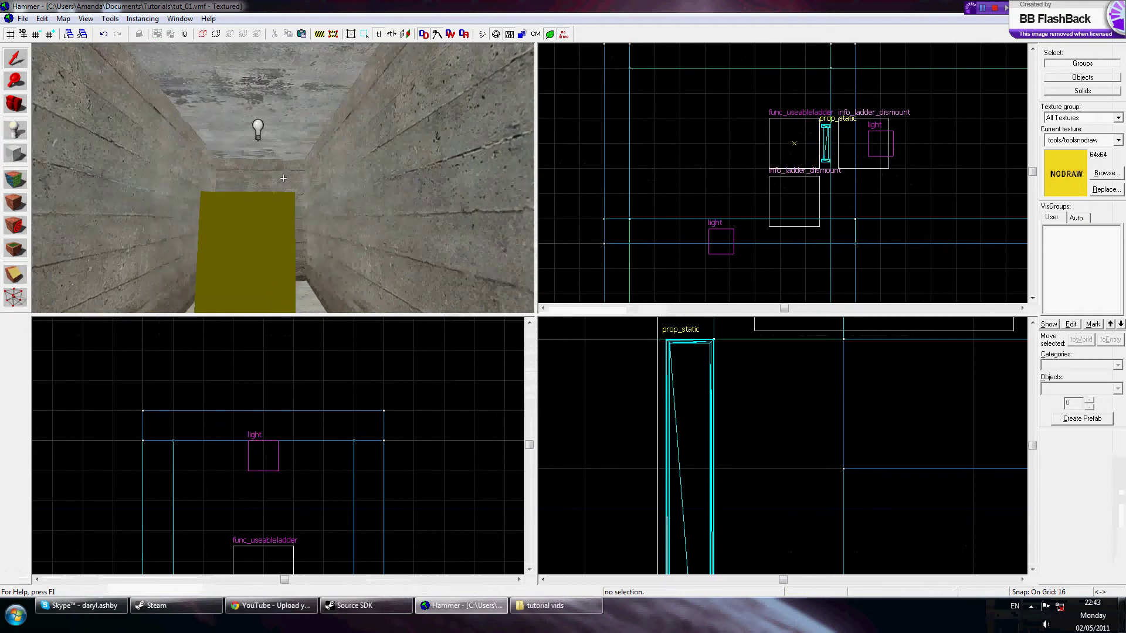
Compile the map with BSP, VIS and RAD all set to Normal, without running the game after compiling
key(w)
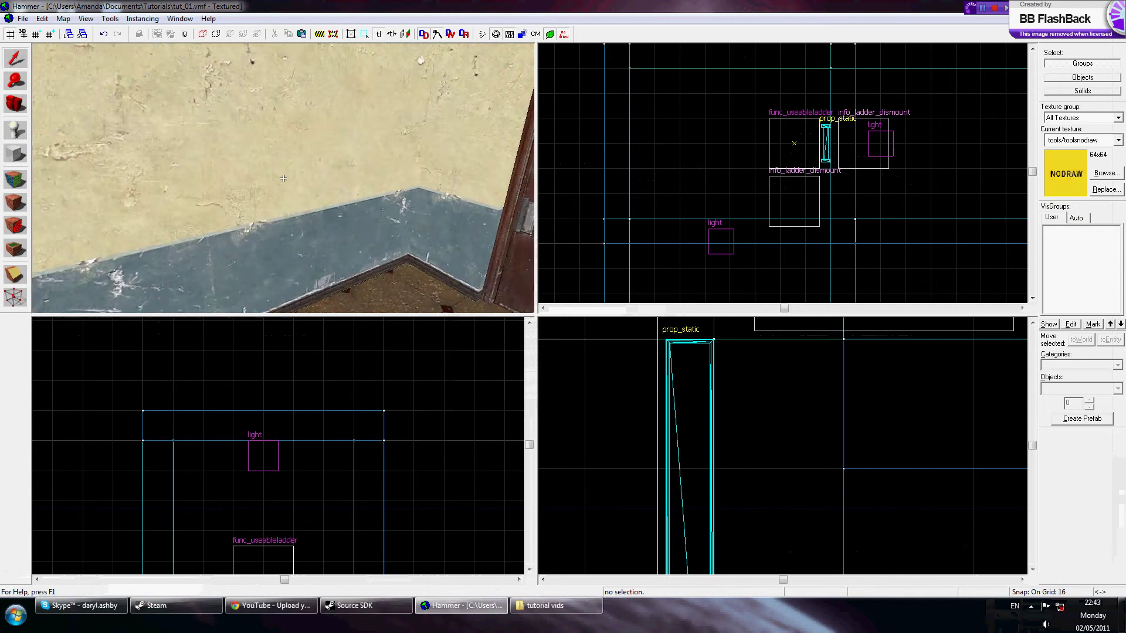
key(w)
key(w)
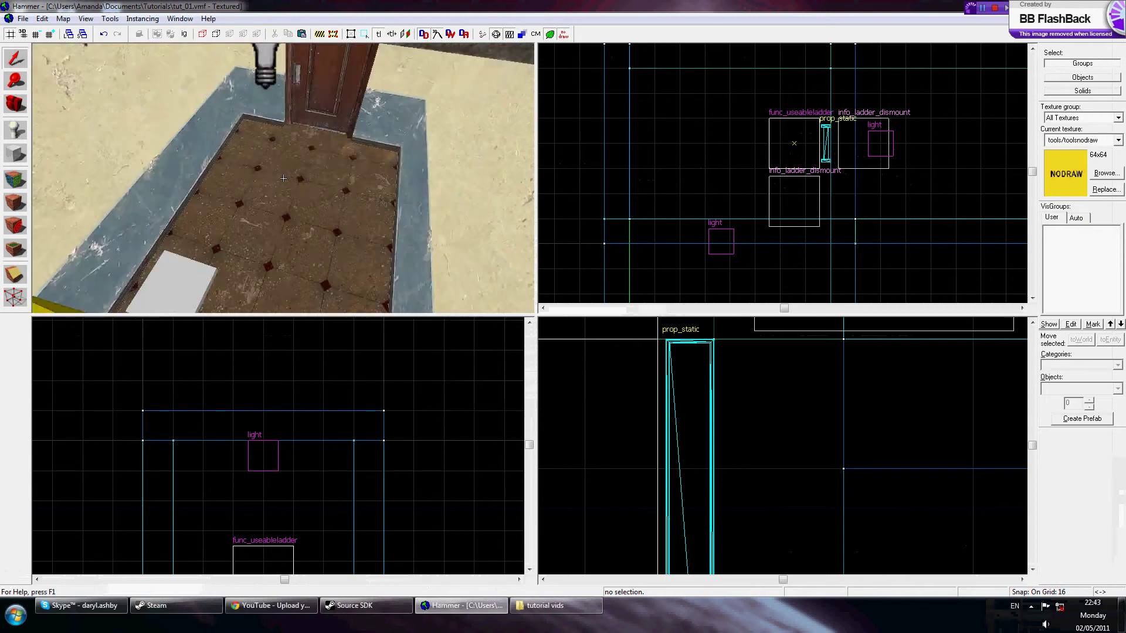
key(w)
key(z)
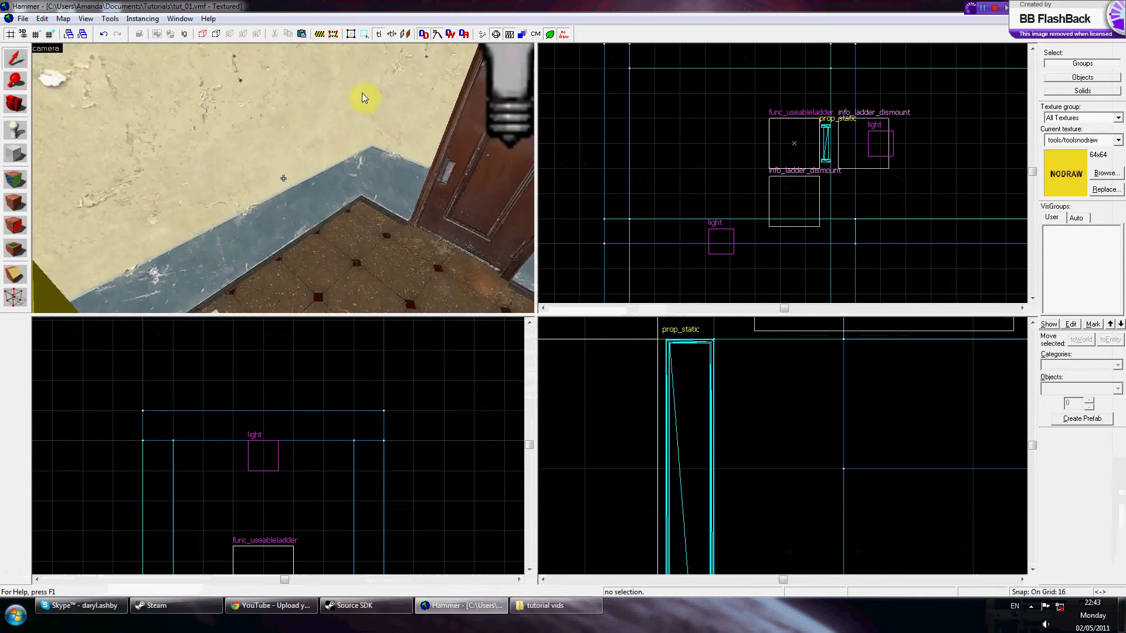
click(483, 36)
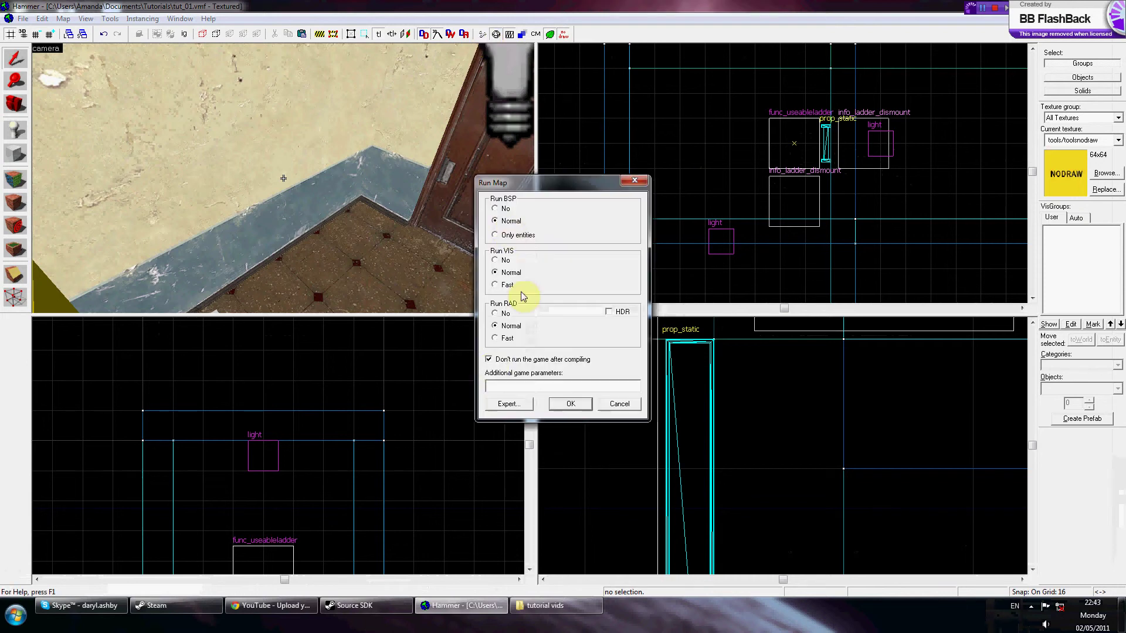
click(489, 359)
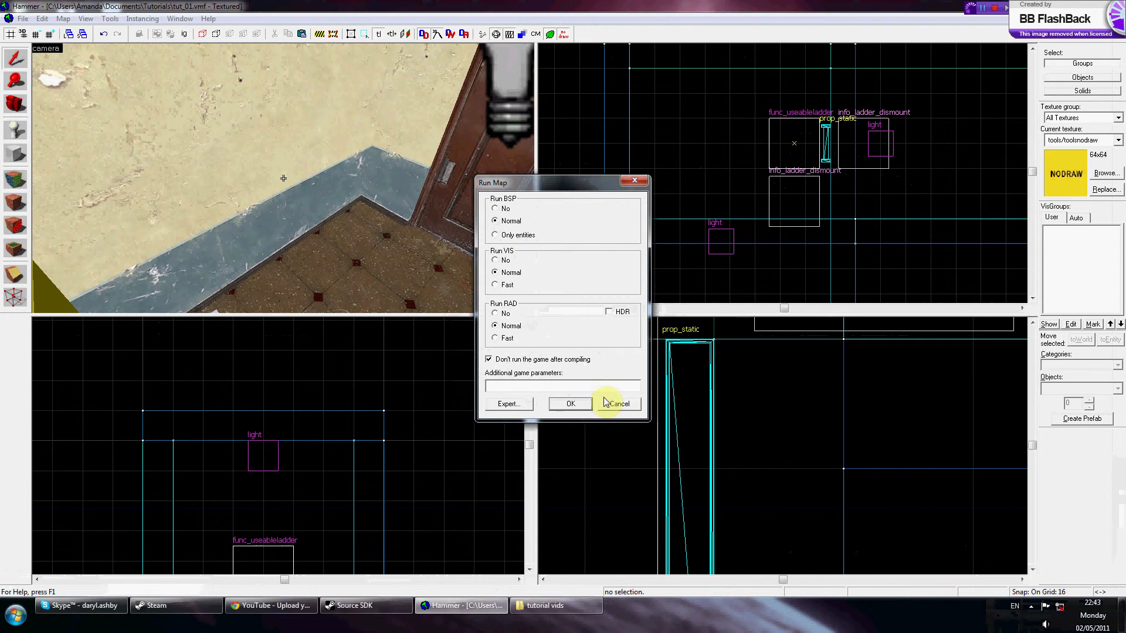
click(571, 404)
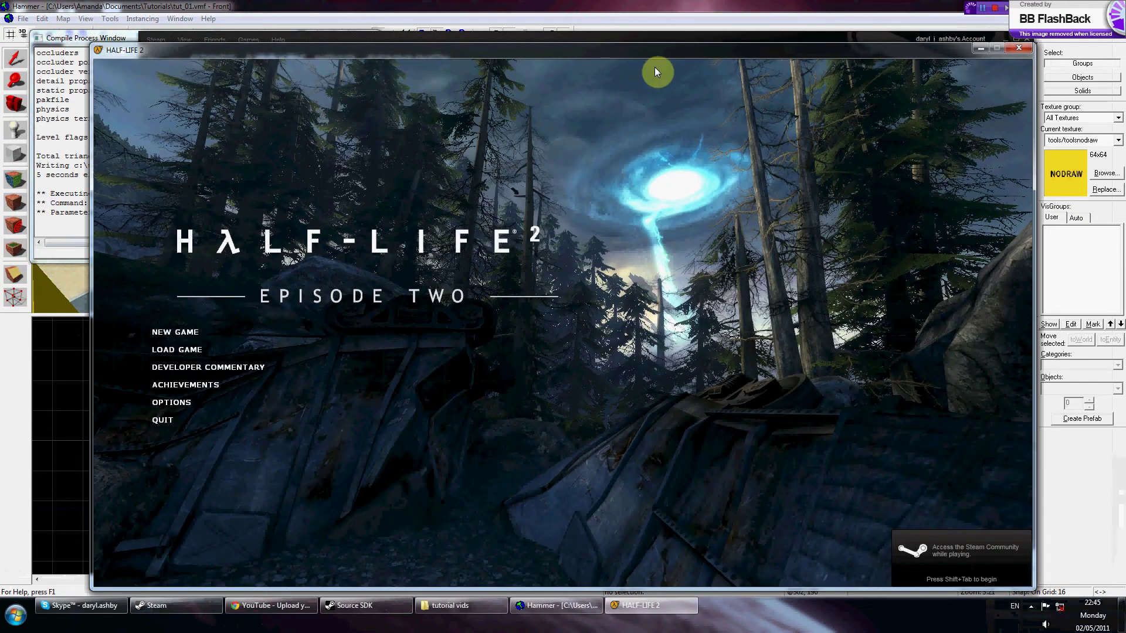
In the Half-Life 2: Episode Two window, load the compiled level from the console with "map tut_01"
drag(601, 48, 591, 23)
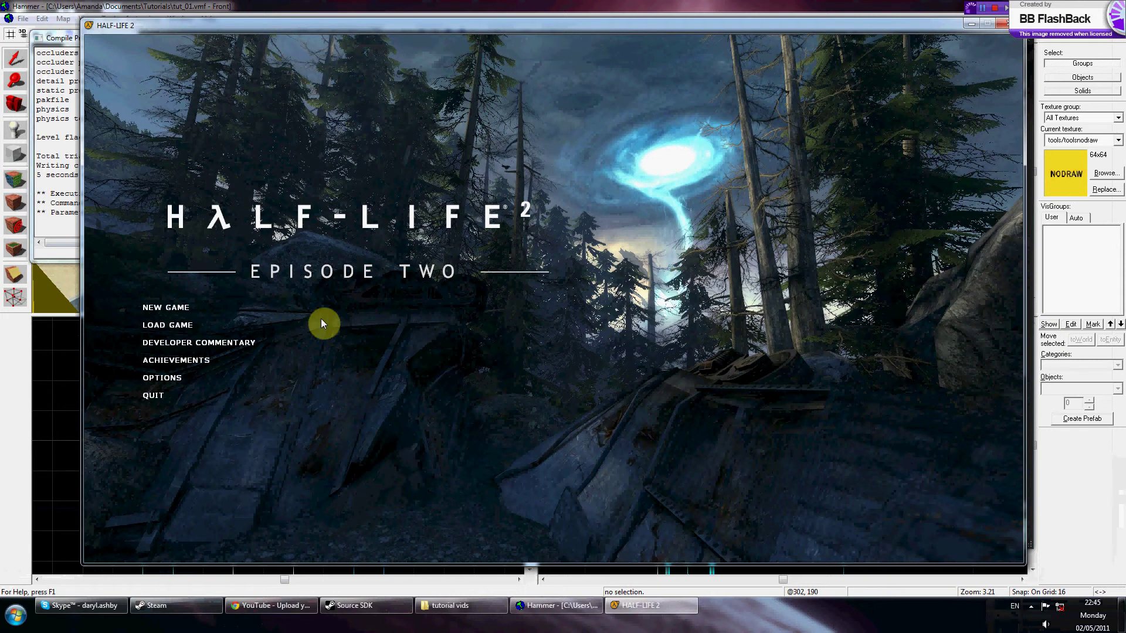
key(grave)
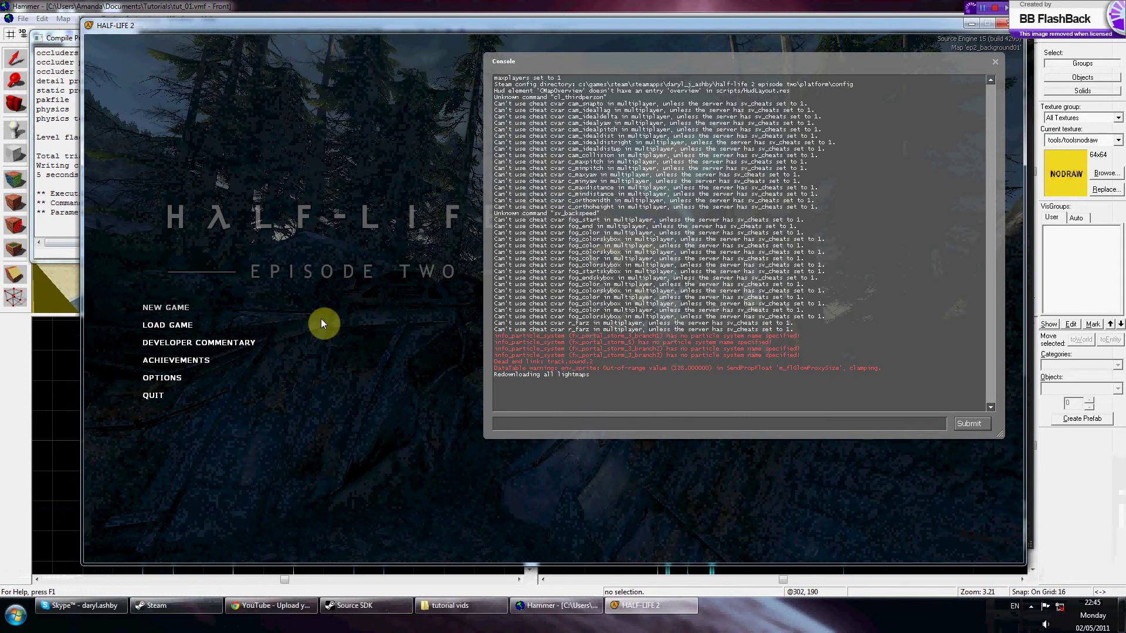
text(map tut_01)
key(Return)
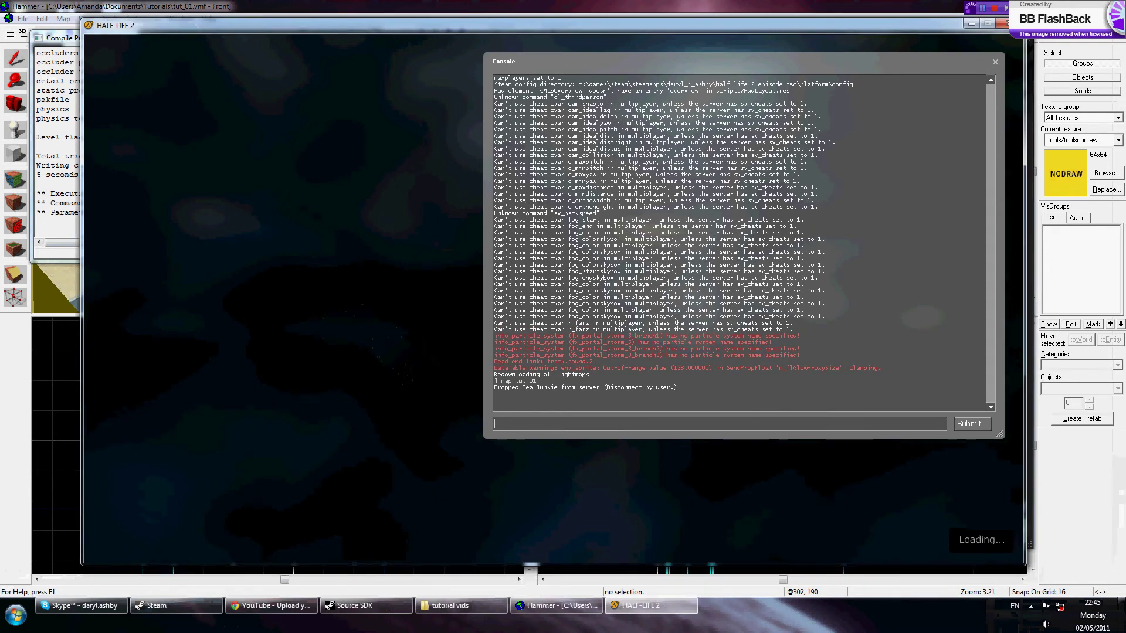
Walk through the first room of the test level, collect the pistol and ammo, and open the door to reach the ladder
key(w)
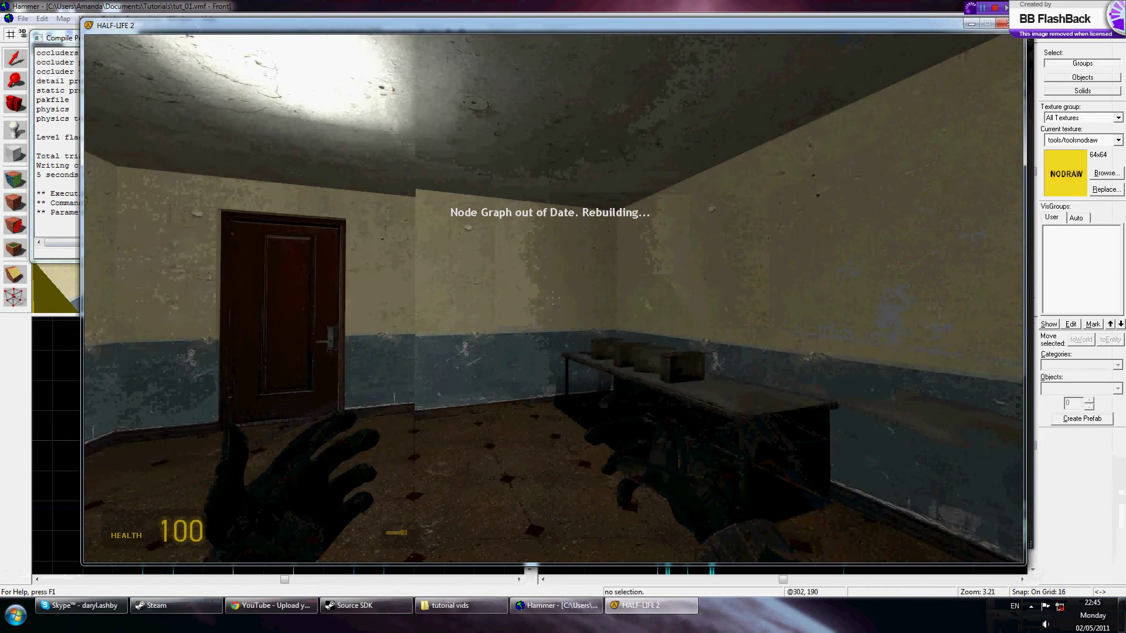
key(w)
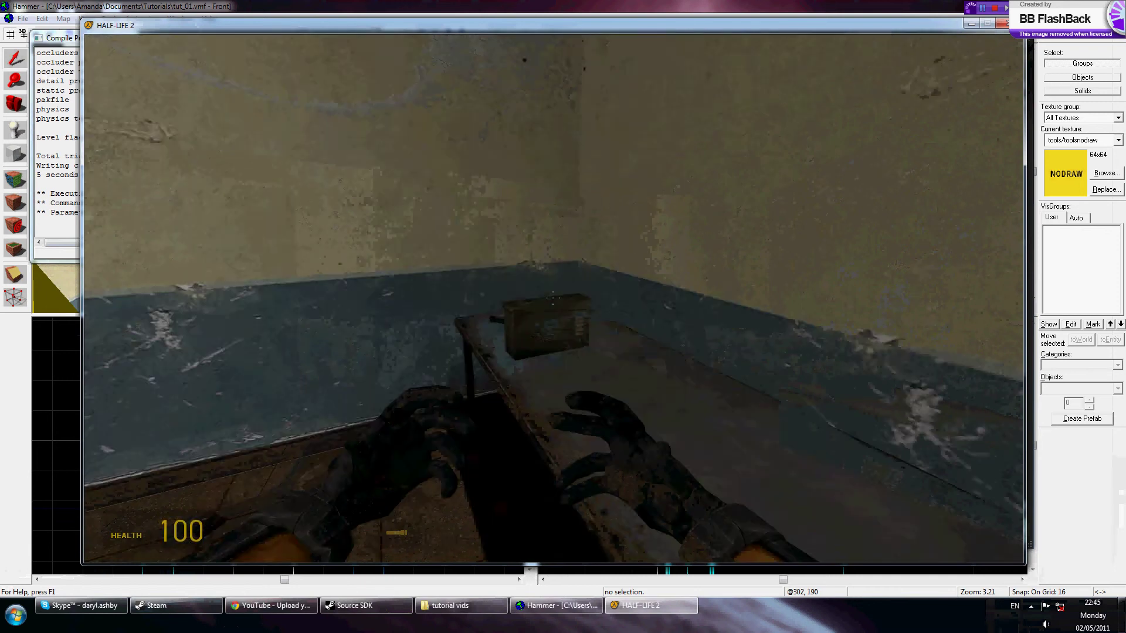
key(w)
key(w)
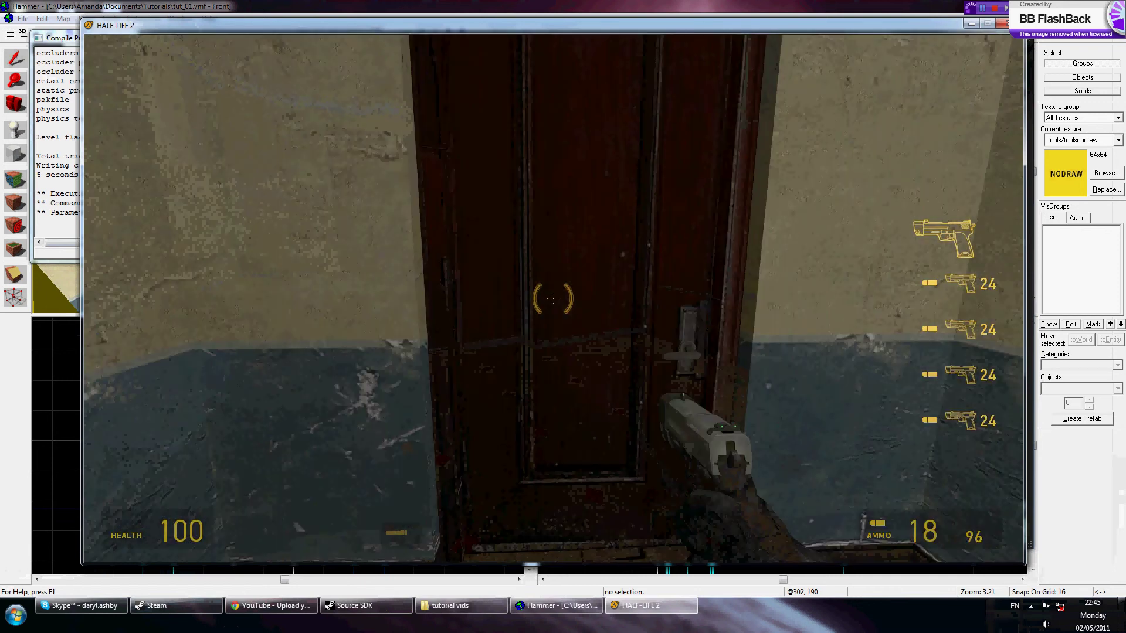
key(e)
key(w)
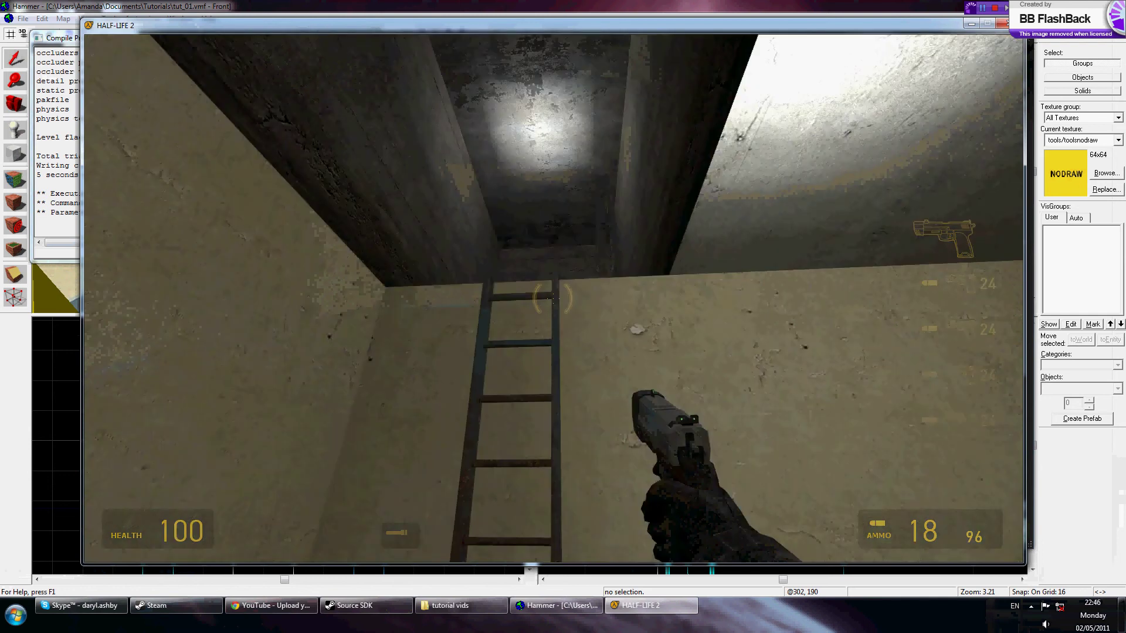
Test the ladder by climbing into the upper passage and returning to the room below several times, checking the passage's walls and floor
key(w)
key(w)
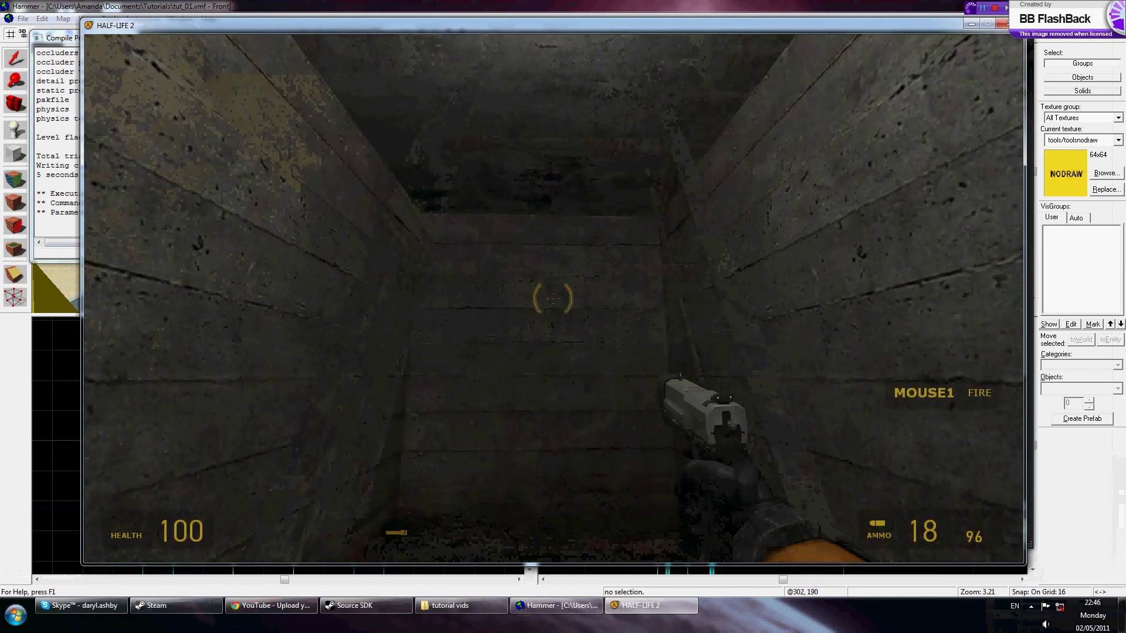
key(w)
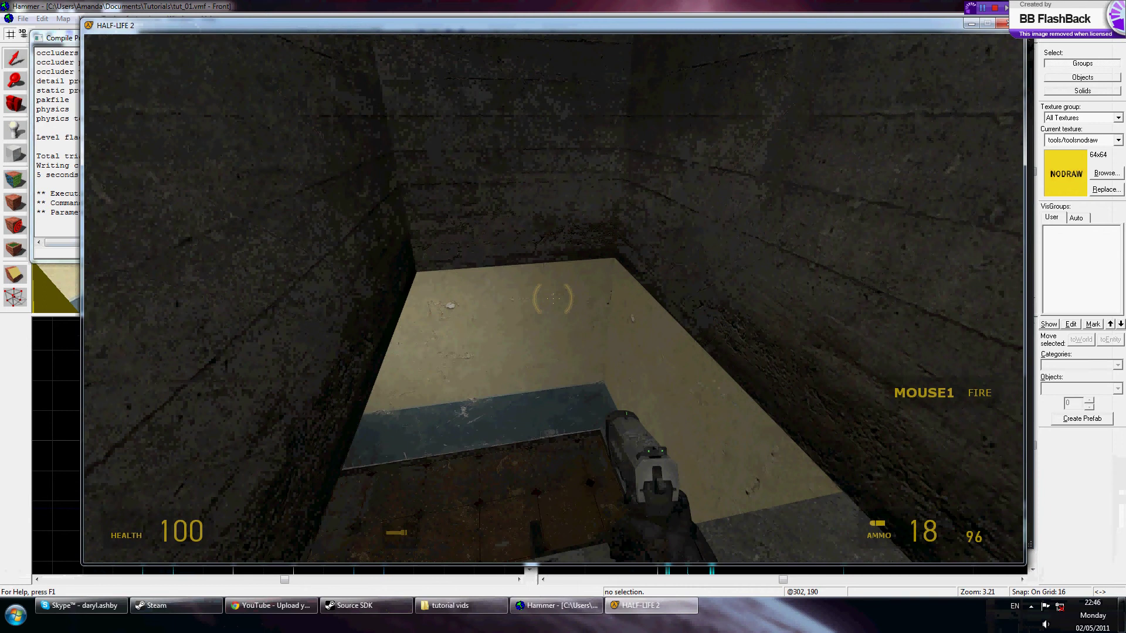
key(w)
key(w)
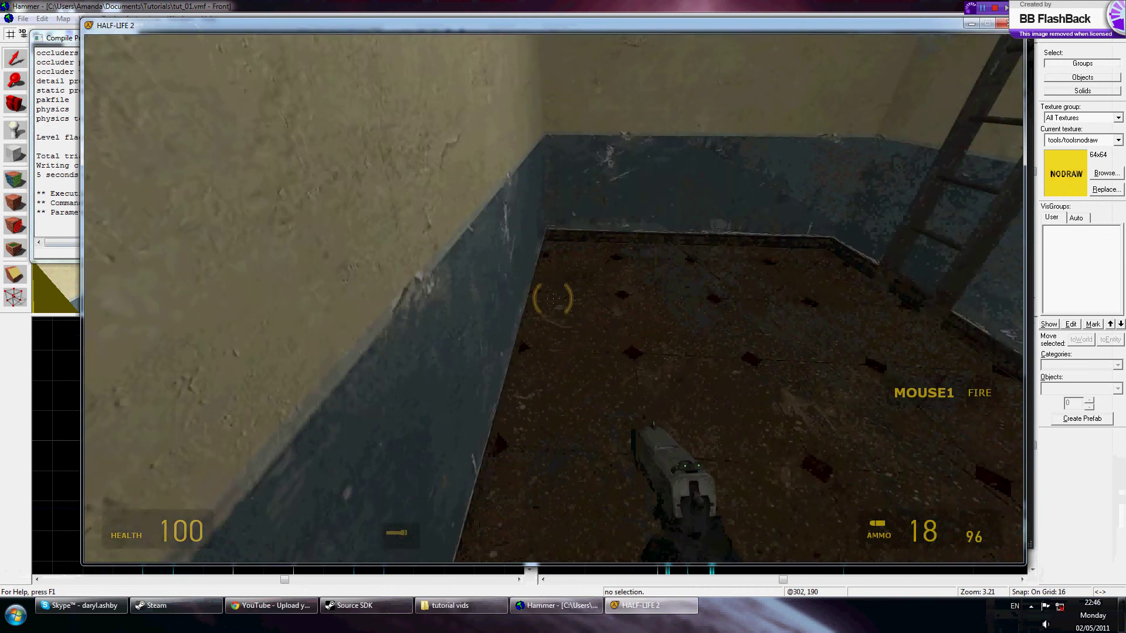
key(w)
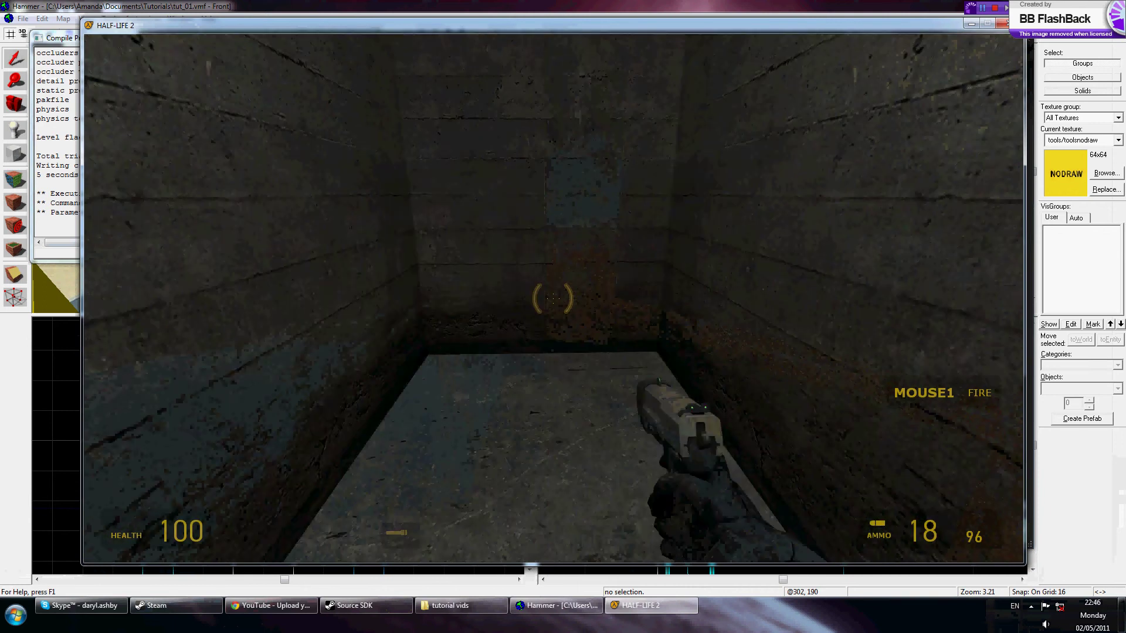
key(w)
key(w)
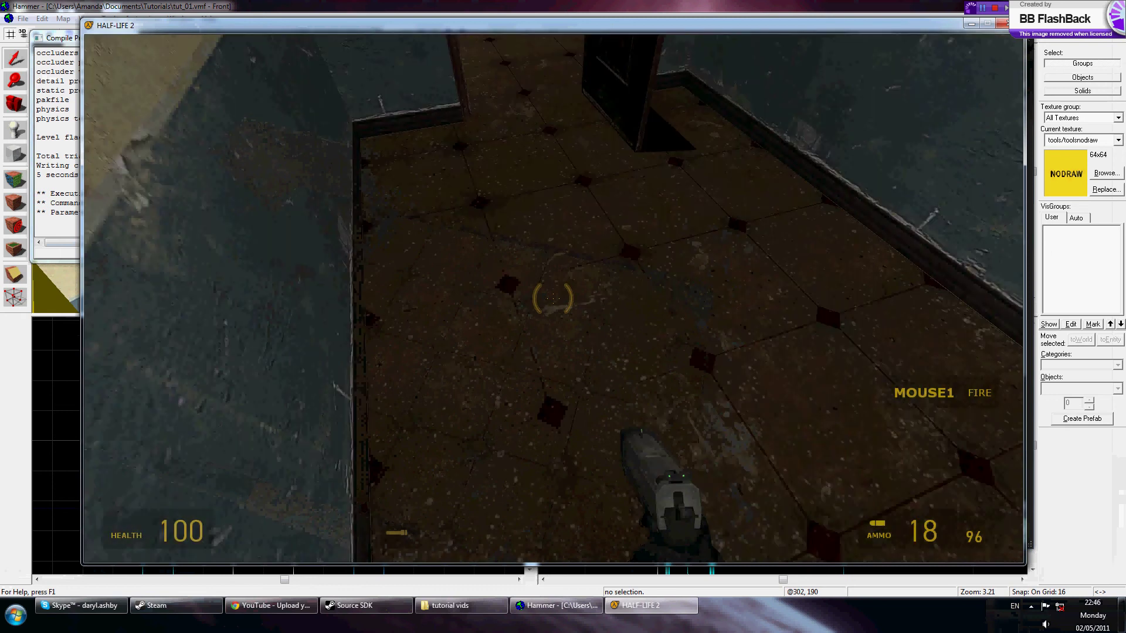
key(w)
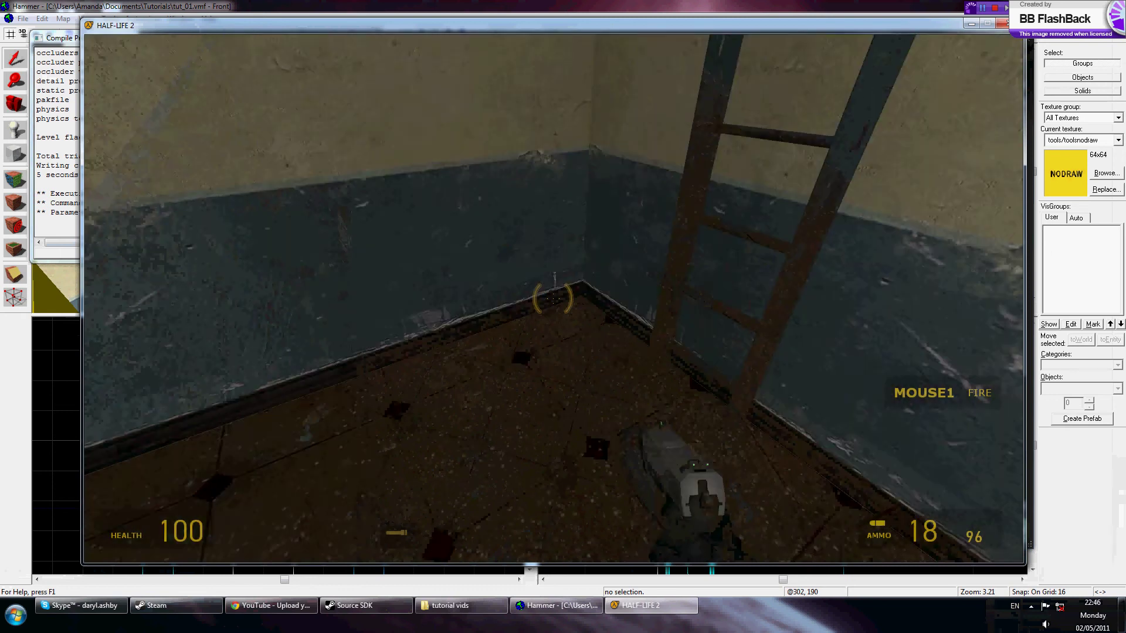
key(w)
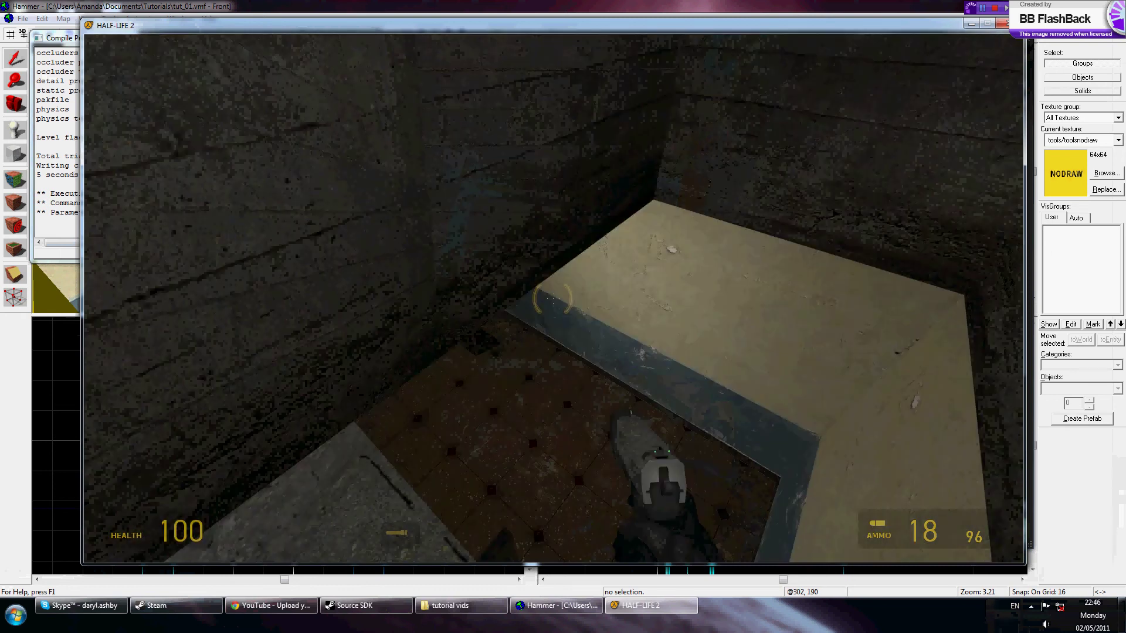
key(w)
key(w)
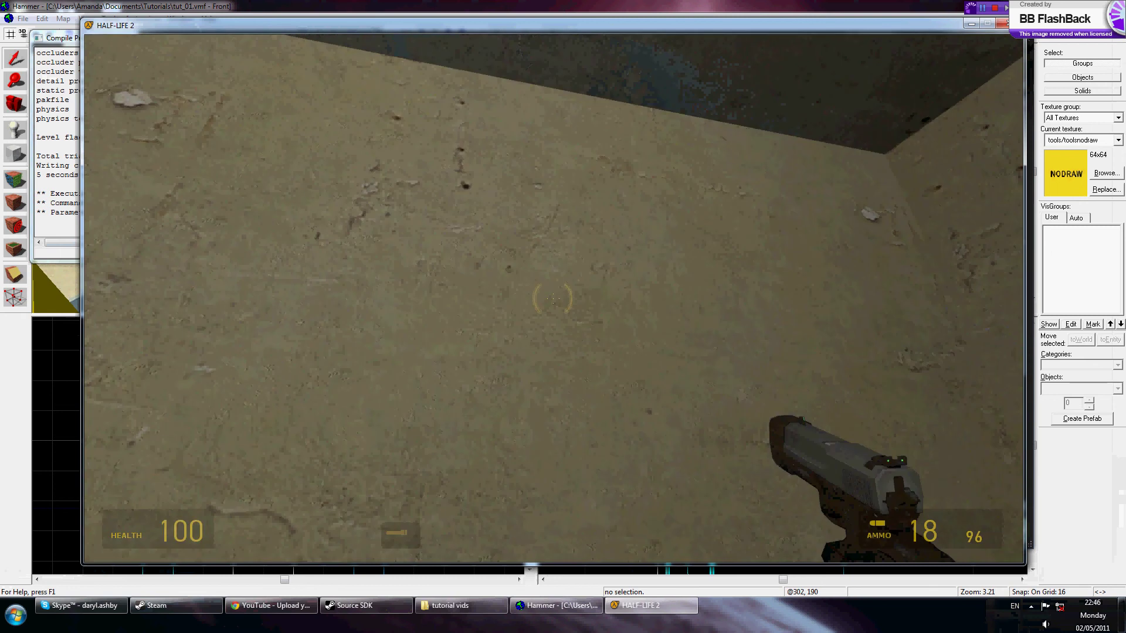
Walk back through the open door and look at the ladder room from the first room
mouse_move(553, 299)
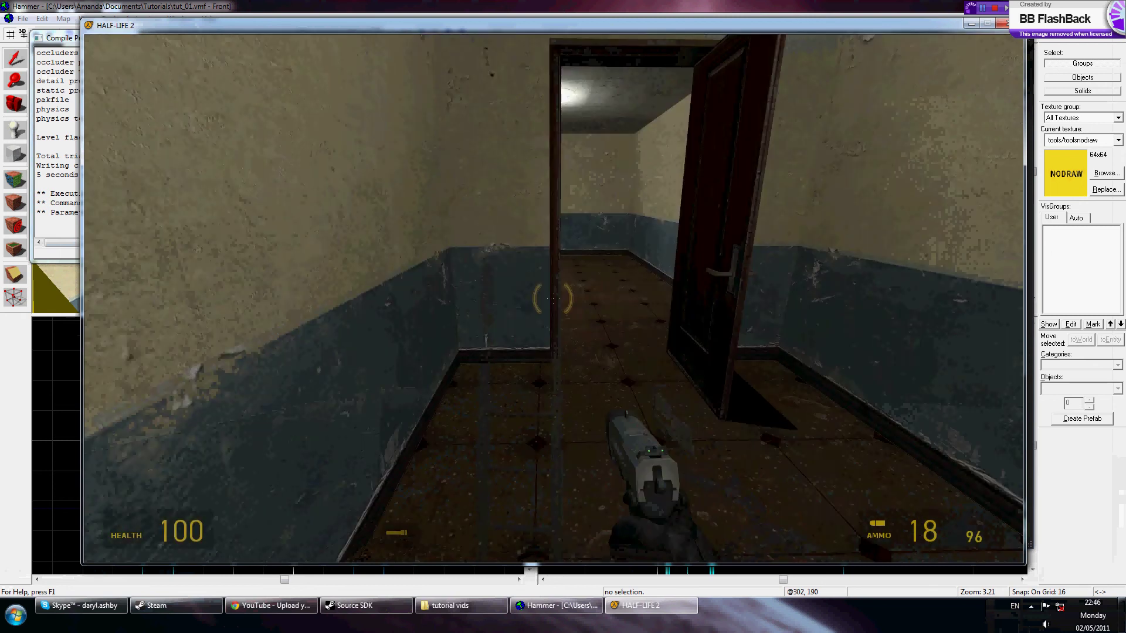
key(w)
key(s)
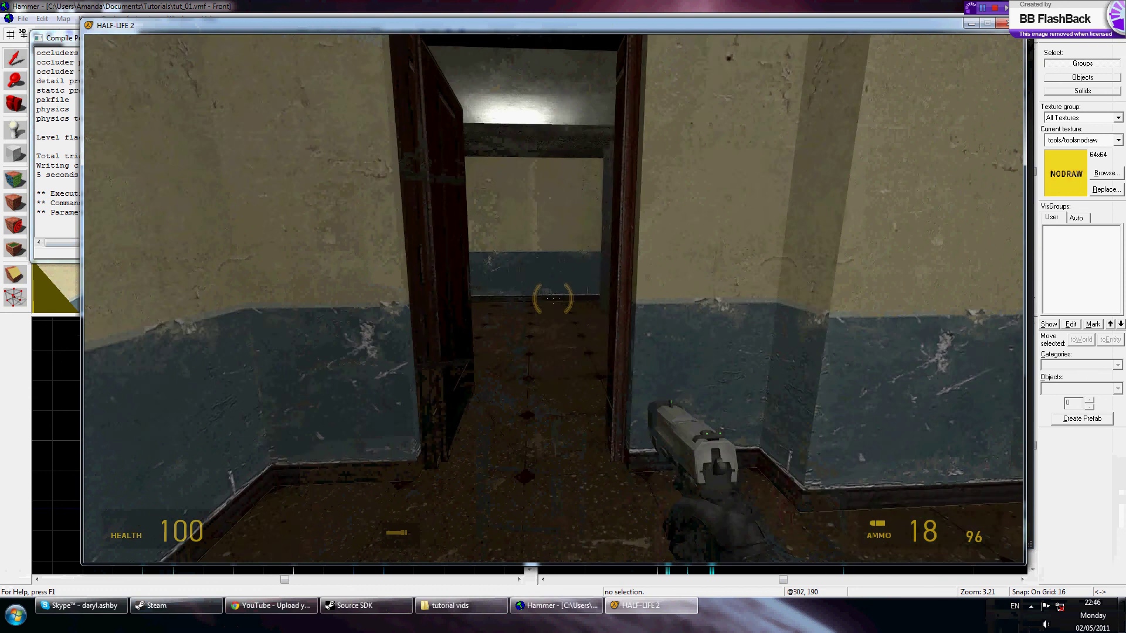